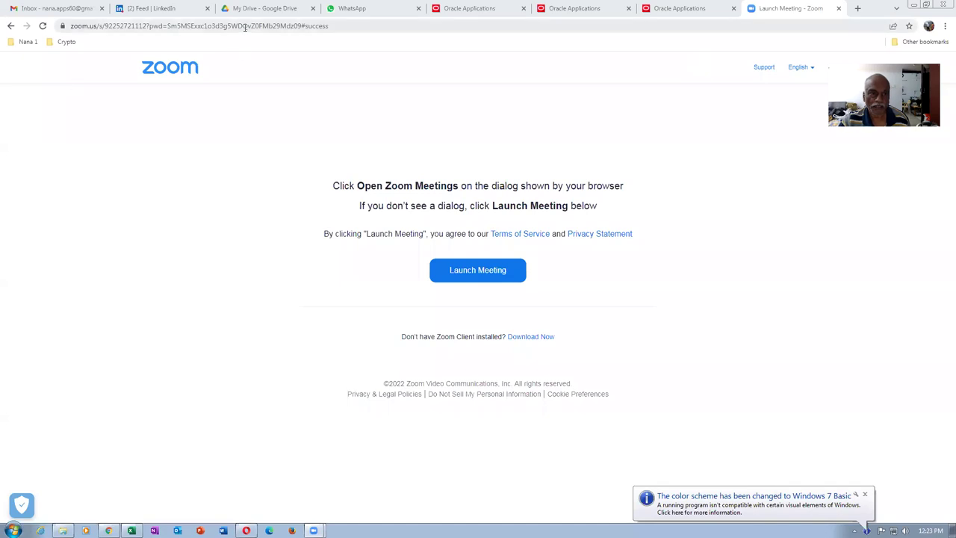
# Open the website oraclenana.com in the current browser tab
pyautogui.click(245, 26)
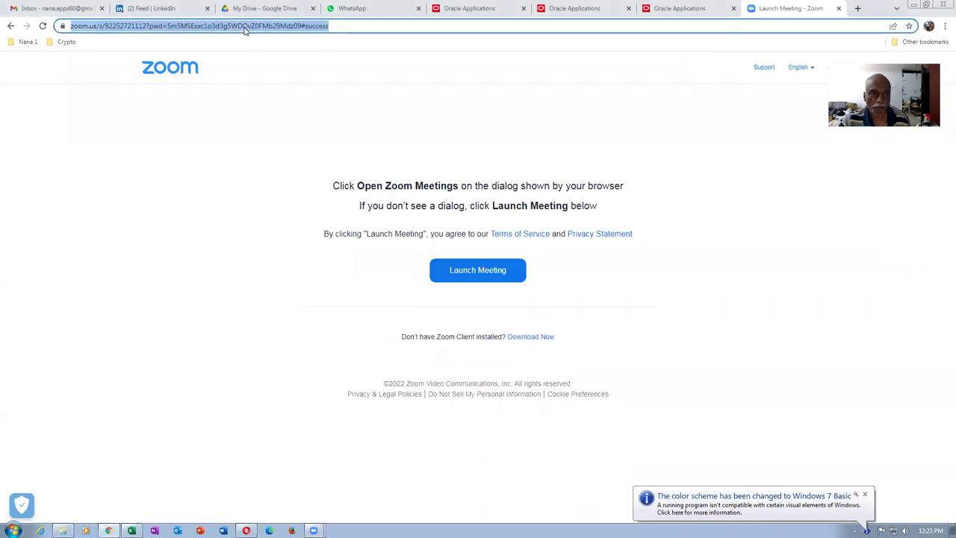
pyautogui.write('oracle')
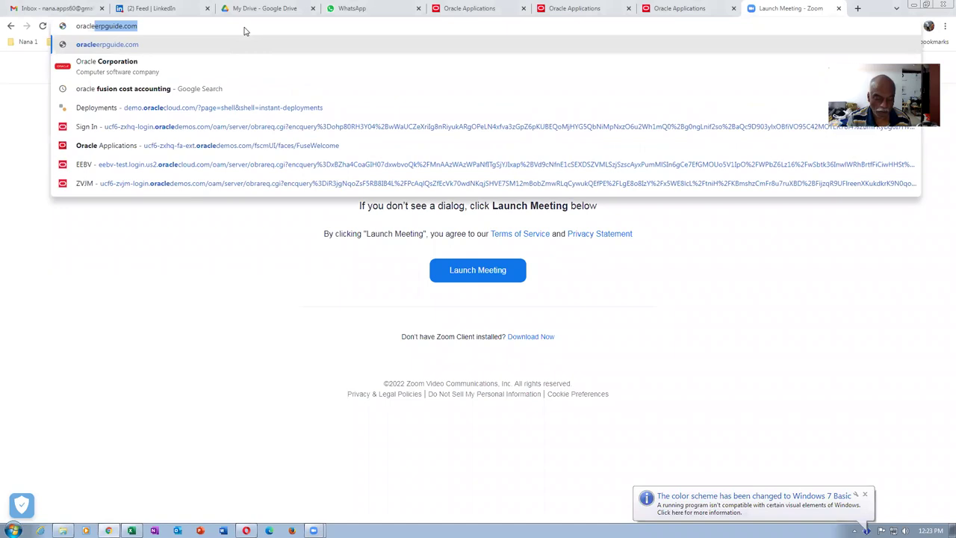
pyautogui.write('nana.com')
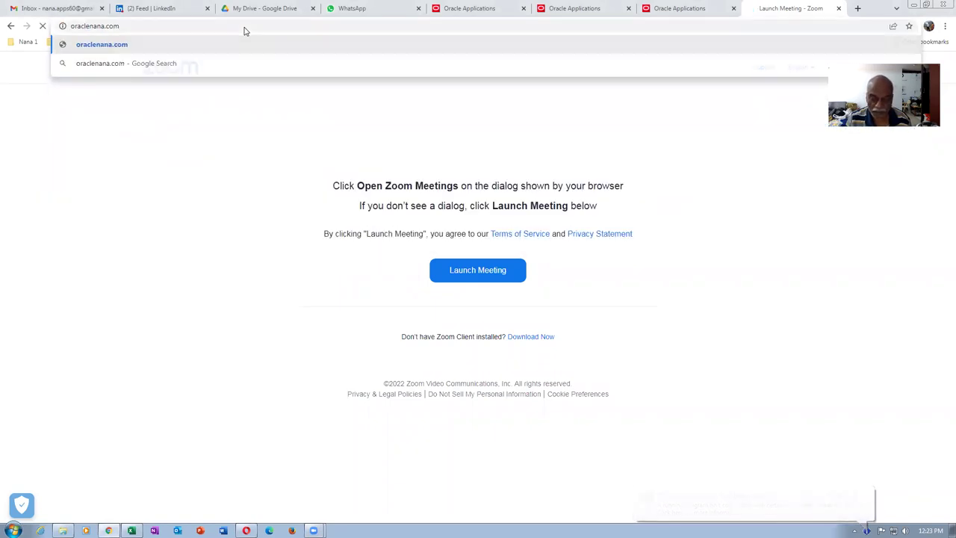
pyautogui.press('Return')
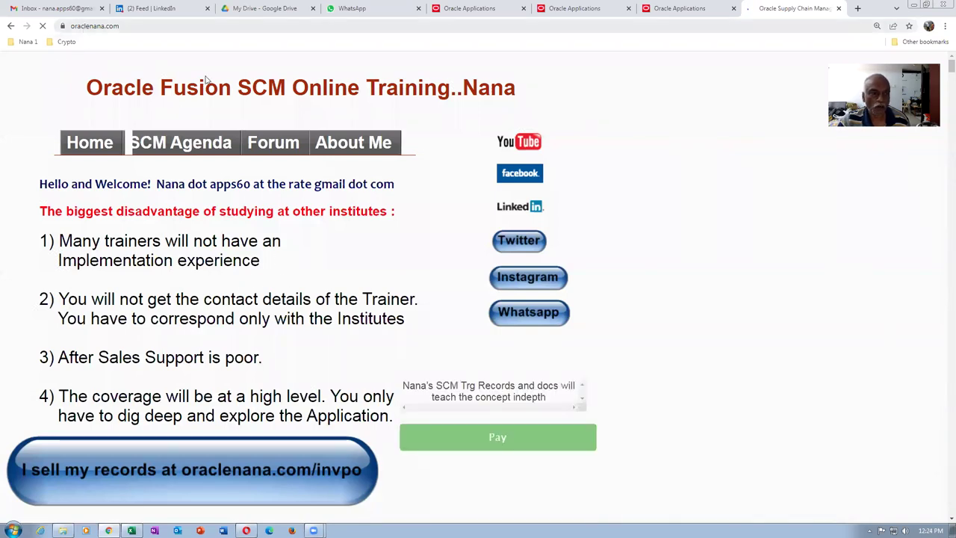
pyautogui.hotkey('ctrl', 'l')
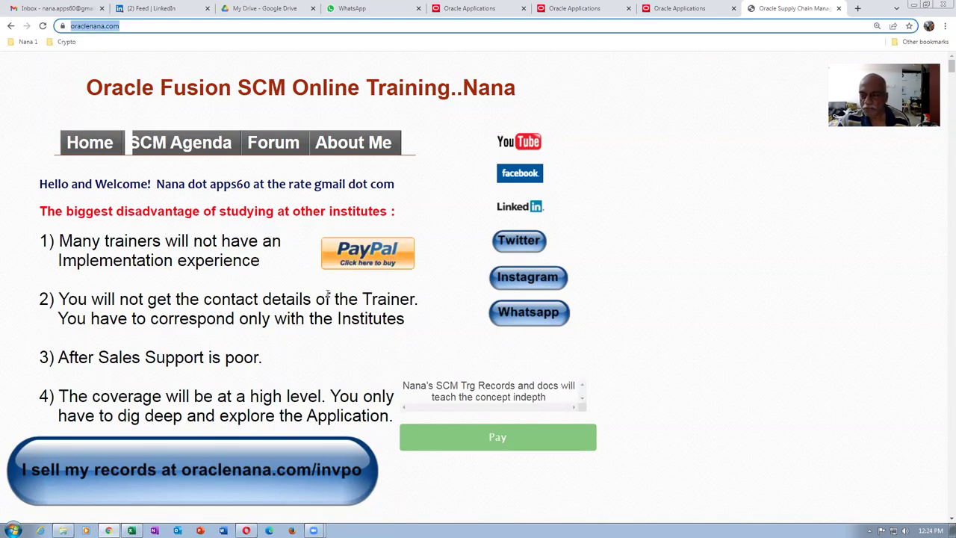
# Review the list of disadvantages of studying at other institutes and close the advertising pop-up window
pyautogui.scroll(-1, 114, 191)
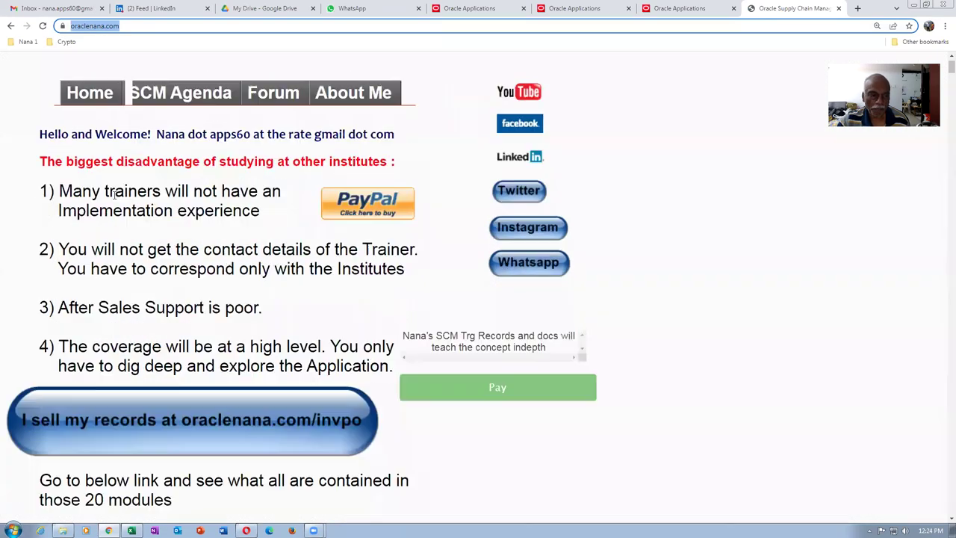
pyautogui.click(116, 196)
pyautogui.moveTo(125, 338); pyautogui.dragTo(128, 346)
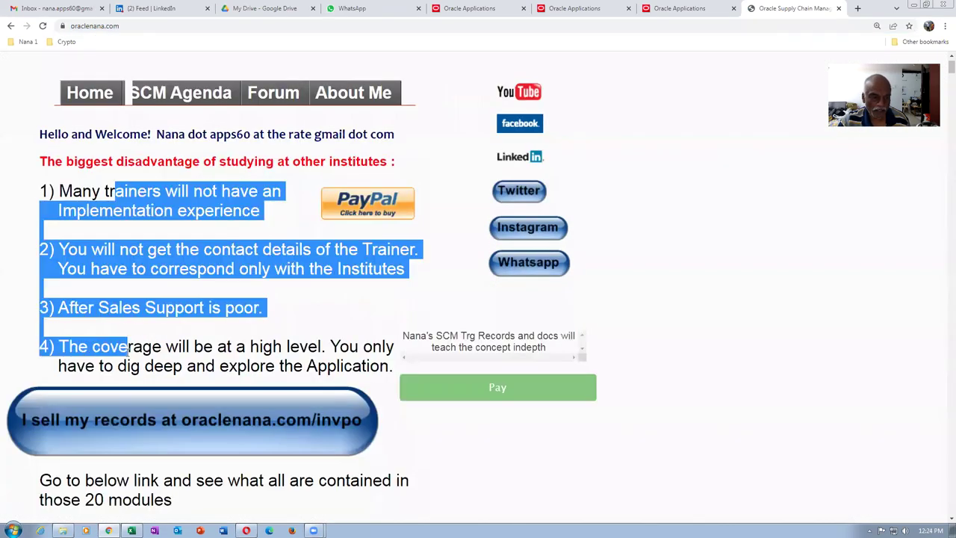
pyautogui.click(190, 366)
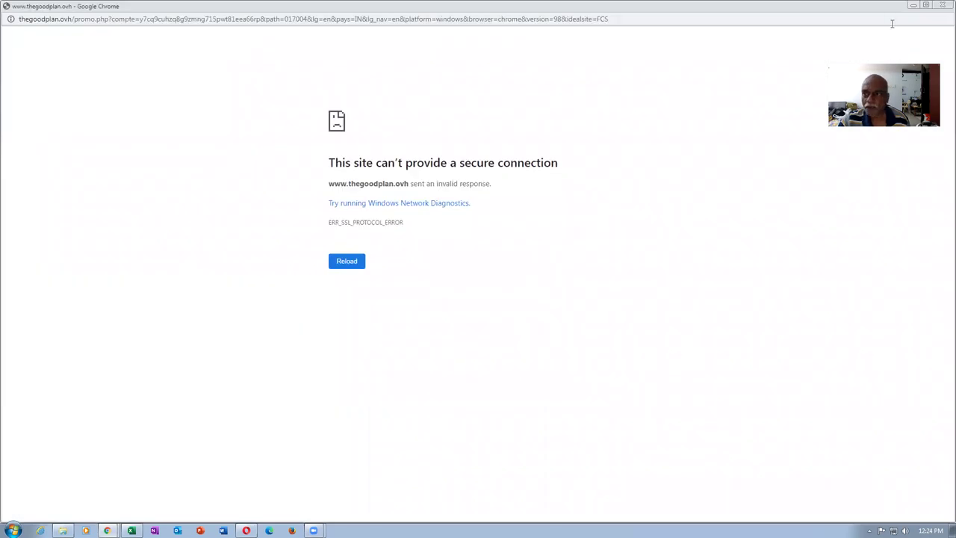
pyautogui.click(943, 5)
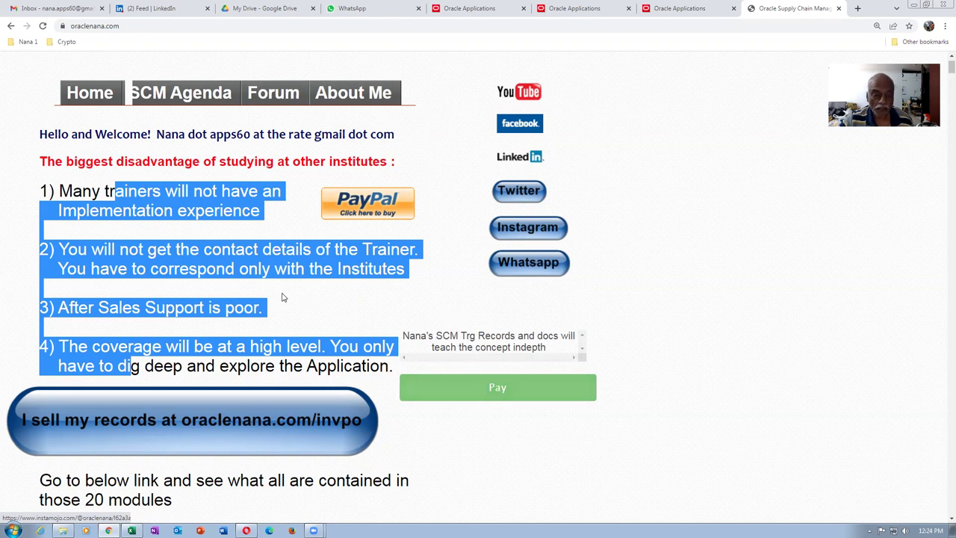
pyautogui.click(257, 329)
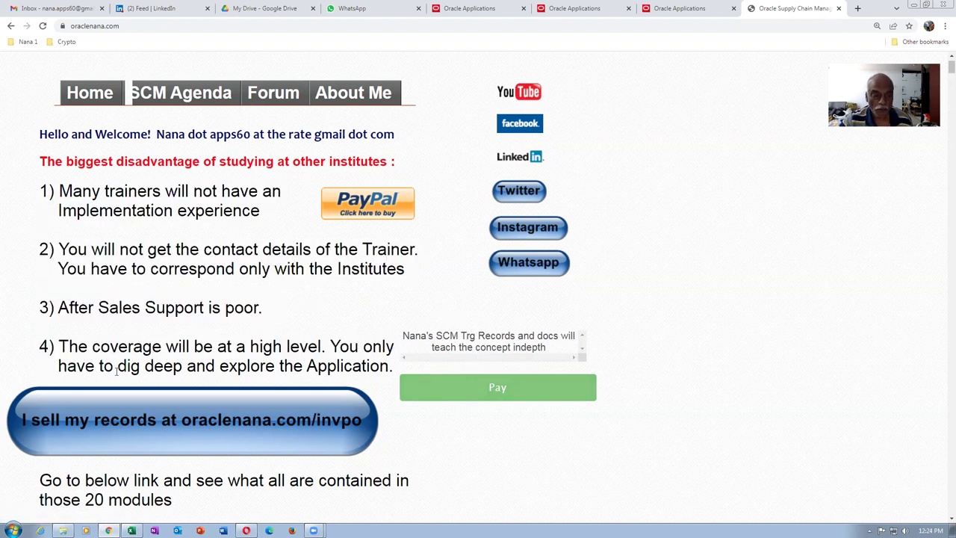
# Open the oraclenana.com/invpo records page and review the purchase options for the training records
pyautogui.click(156, 423)
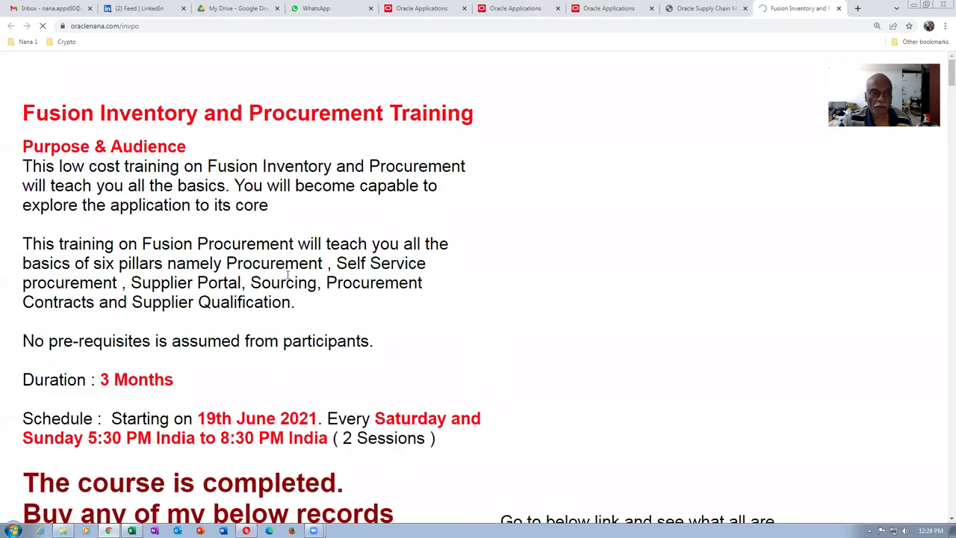
pyautogui.scroll(-3, 292, 284)
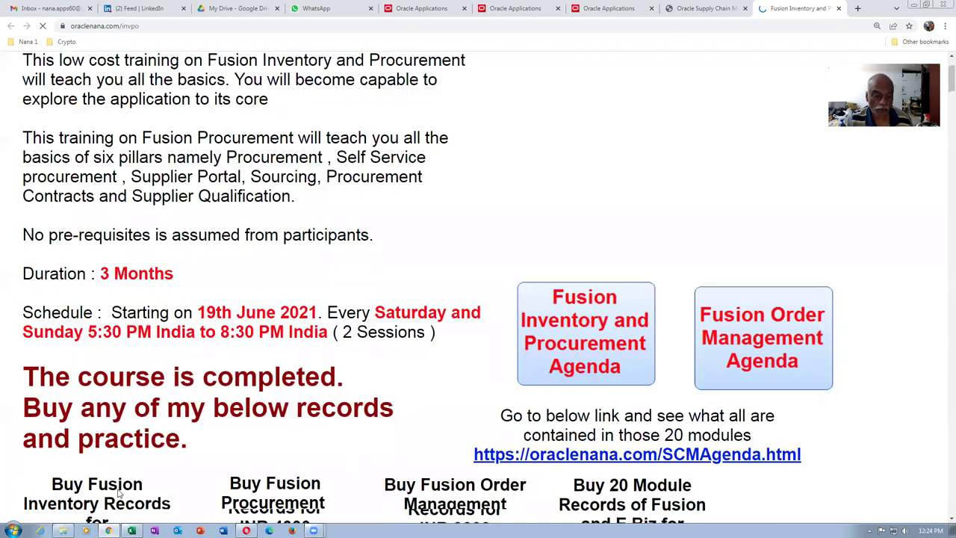
pyautogui.scroll(-5, 176, 419)
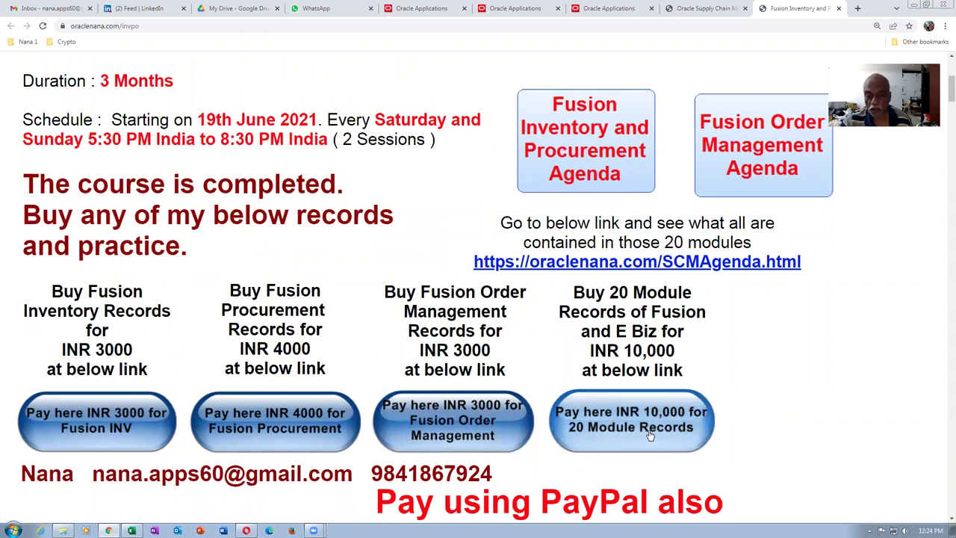
# Open the SCMAgenda page and review the lists of recorded modules included in the 20-module pack
pyautogui.click(594, 269)
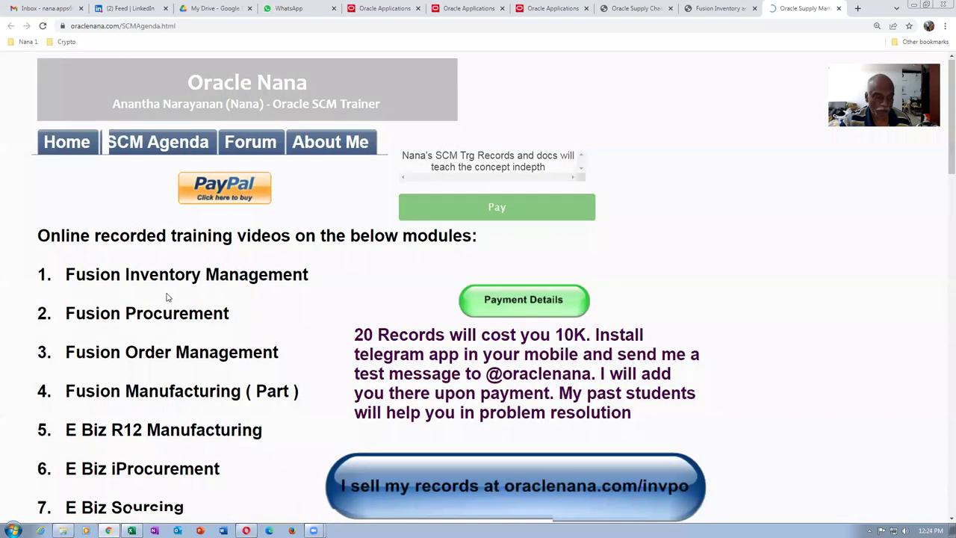
pyautogui.scroll(-2, 167, 297)
pyautogui.scroll(-1, 170, 292)
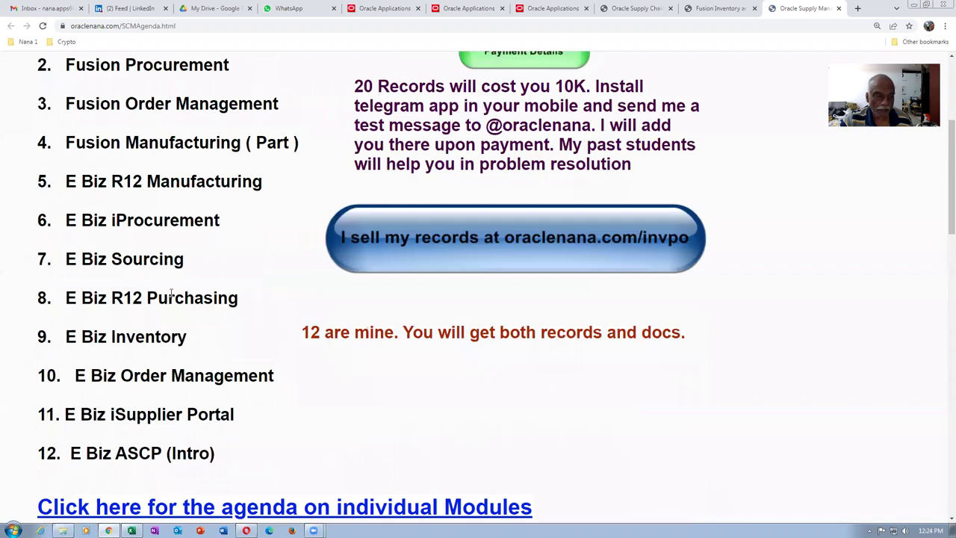
pyautogui.scroll(-2, 171, 298)
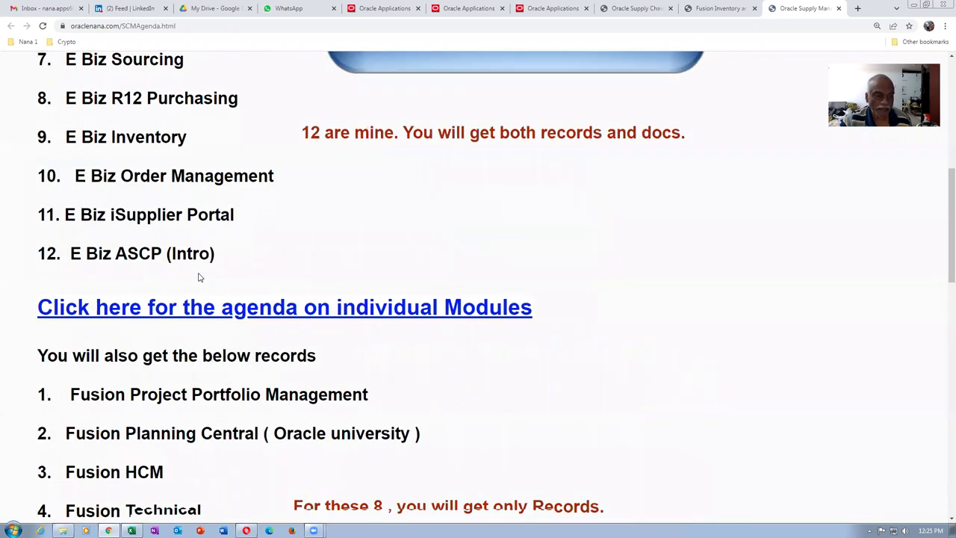
pyautogui.scroll(-2, 199, 278)
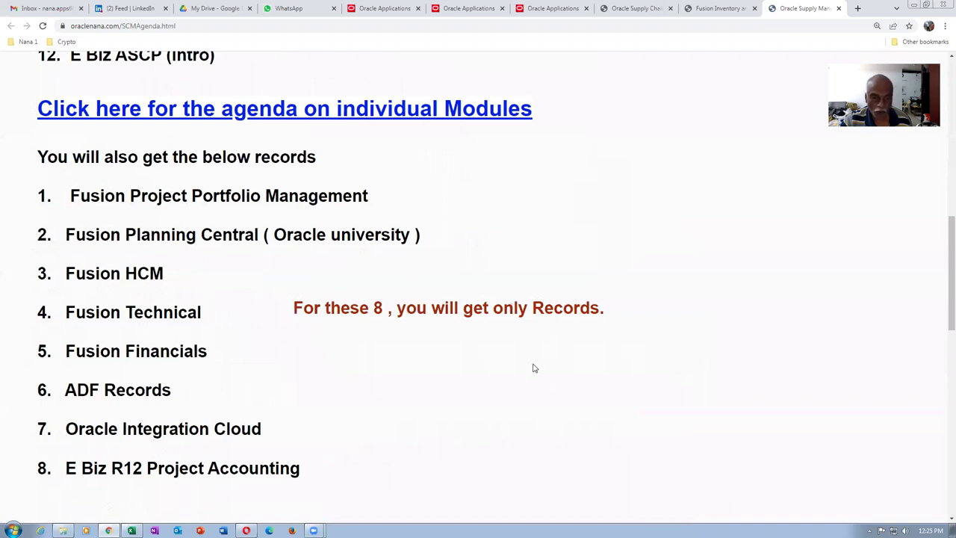
pyautogui.scroll(2, 532, 369)
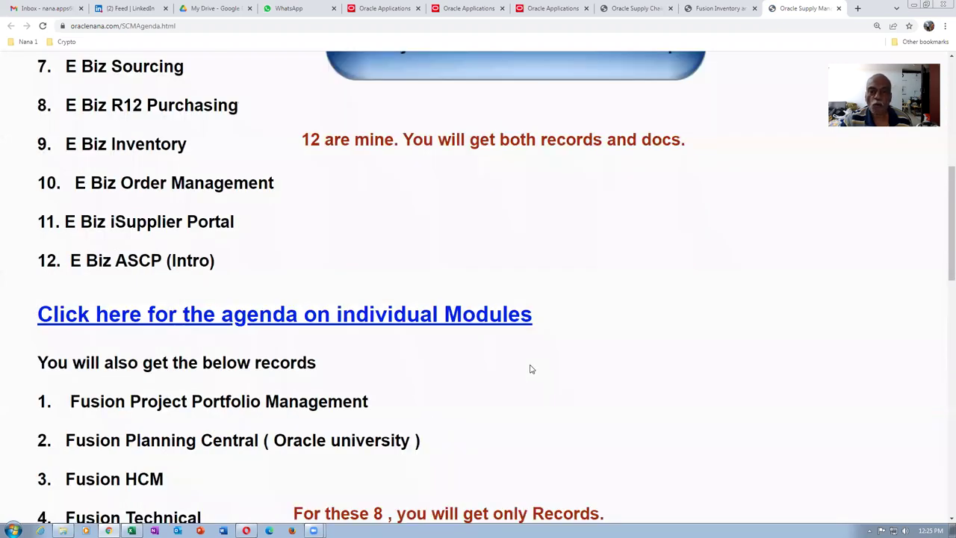
pyautogui.scroll(4, 532, 369)
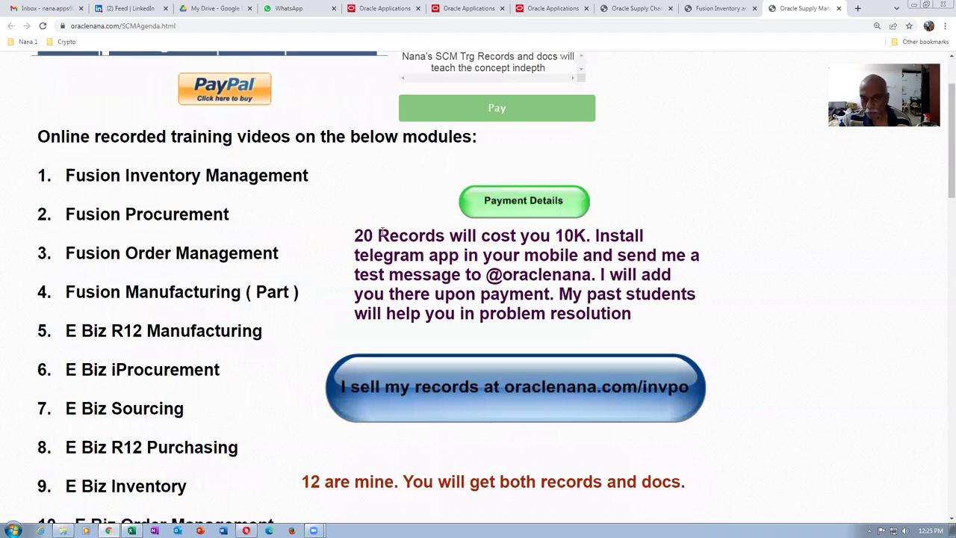
# Highlight the paragraph on the 20-record cost and Telegram contact, including the Telegram handle, to examine it
pyautogui.moveTo(378, 235); pyautogui.dragTo(542, 315)
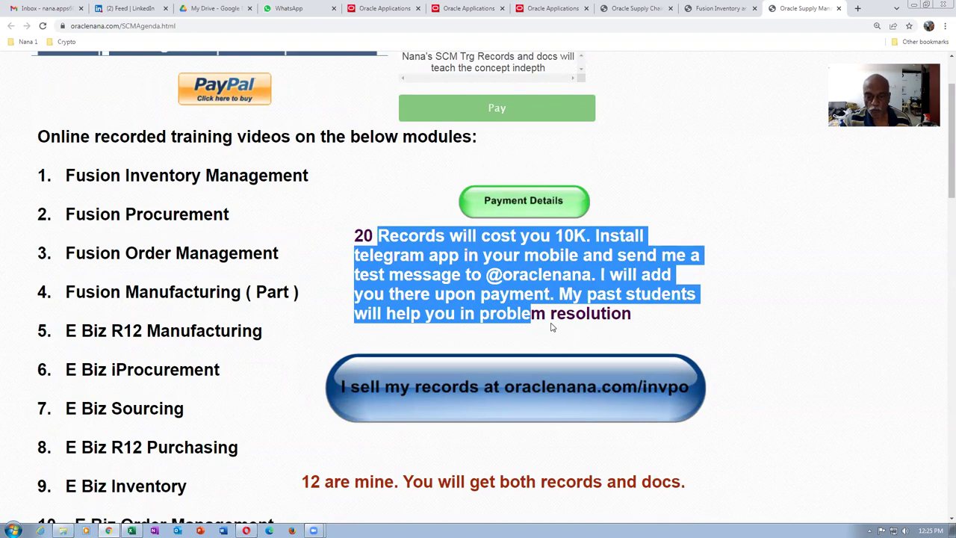
pyautogui.click(497, 274)
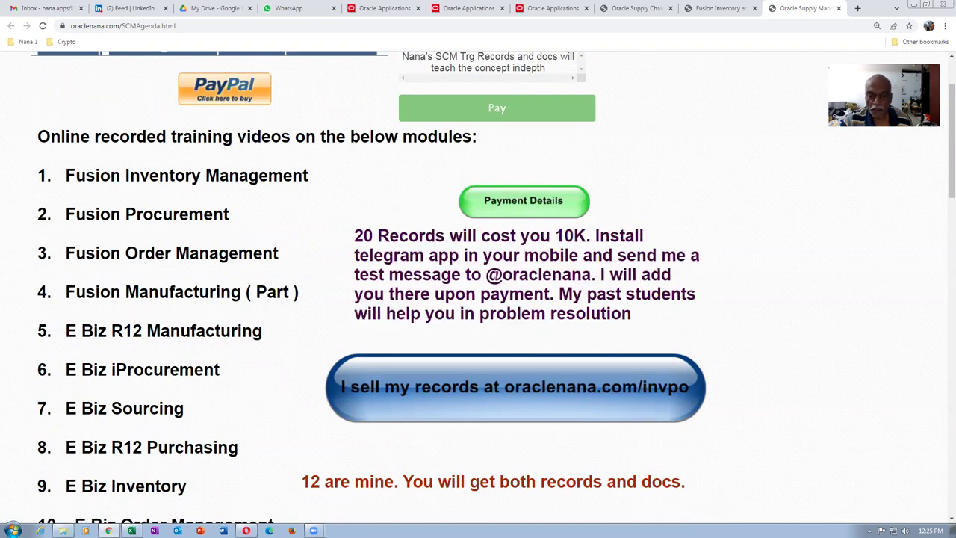
pyautogui.moveTo(487, 274); pyautogui.dragTo(592, 279)
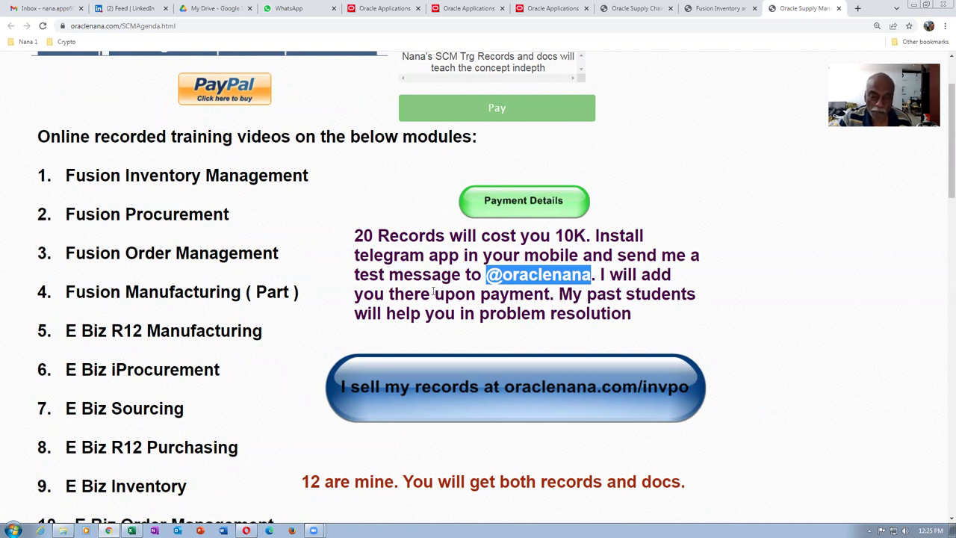
pyautogui.click(444, 293)
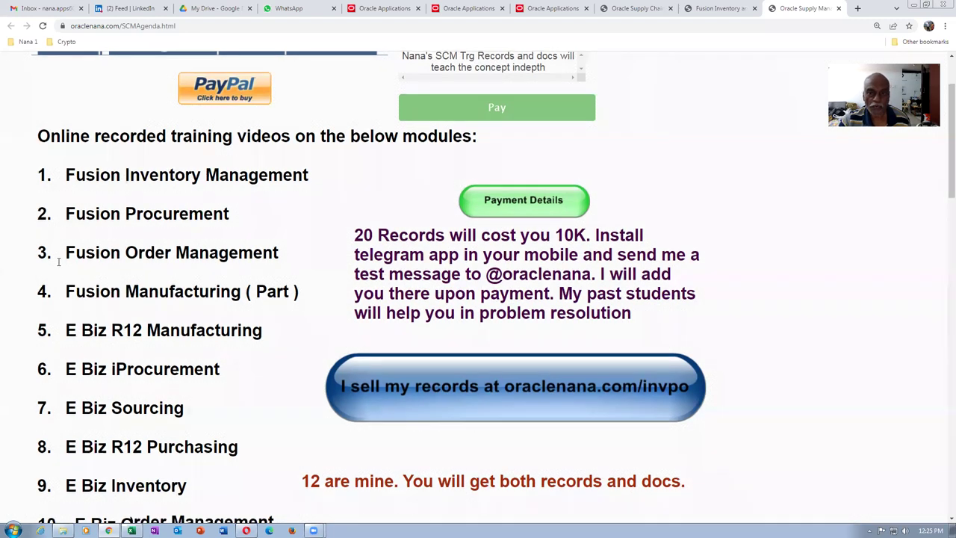
pyautogui.scroll(1, 561, 99)
# Return to the Fusion Inventory and Procurement Training page and review its direct and PayPal payment options
pyautogui.click(718, 8)
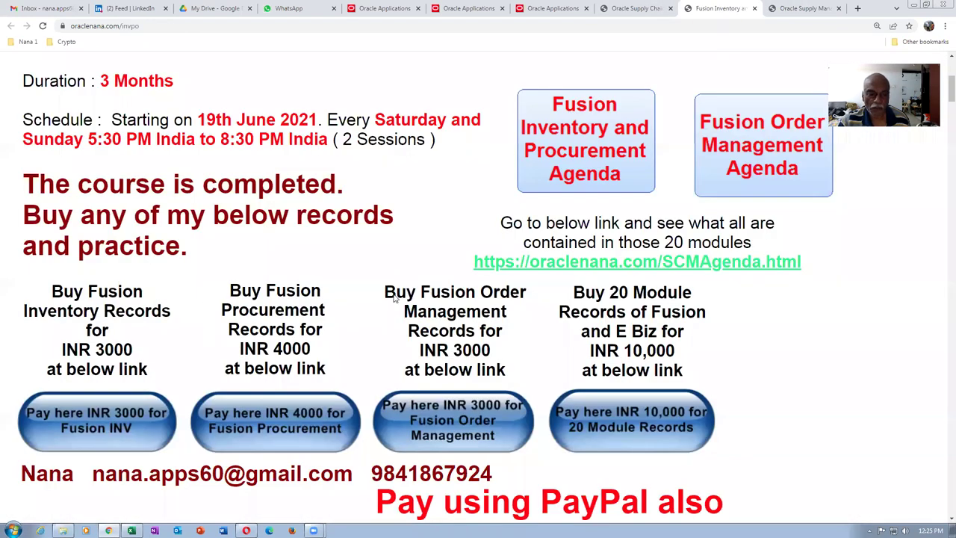
pyautogui.scroll(-2, 792, 402)
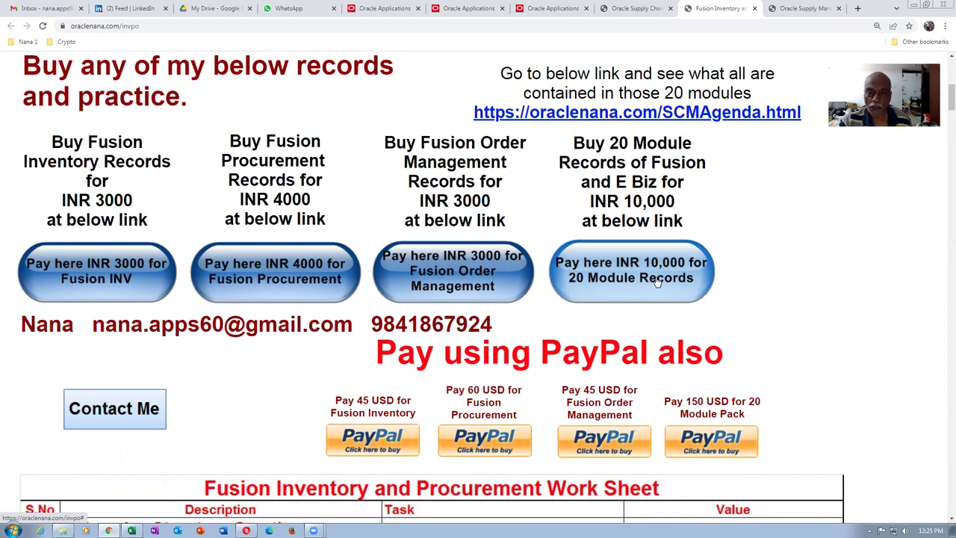
pyautogui.scroll(1, 655, 281)
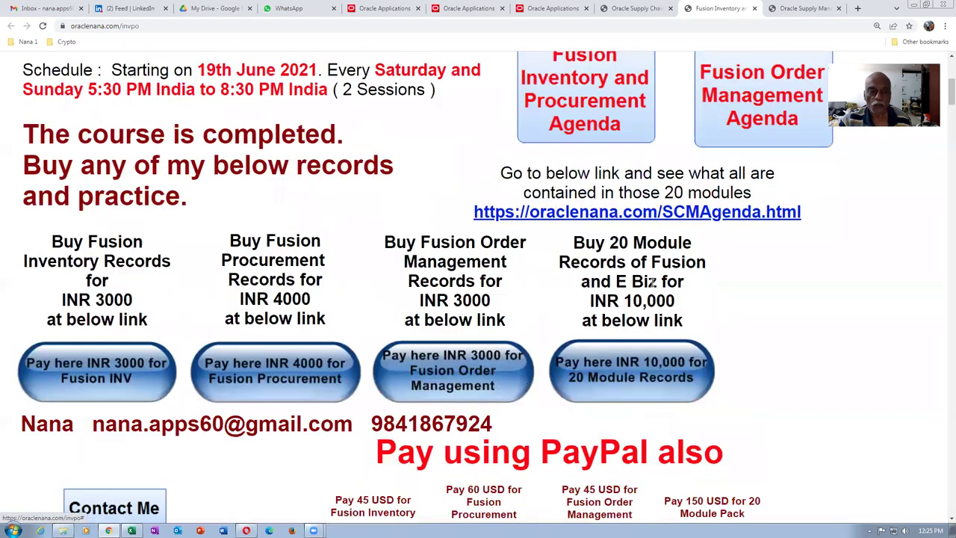
pyautogui.scroll(2, 655, 280)
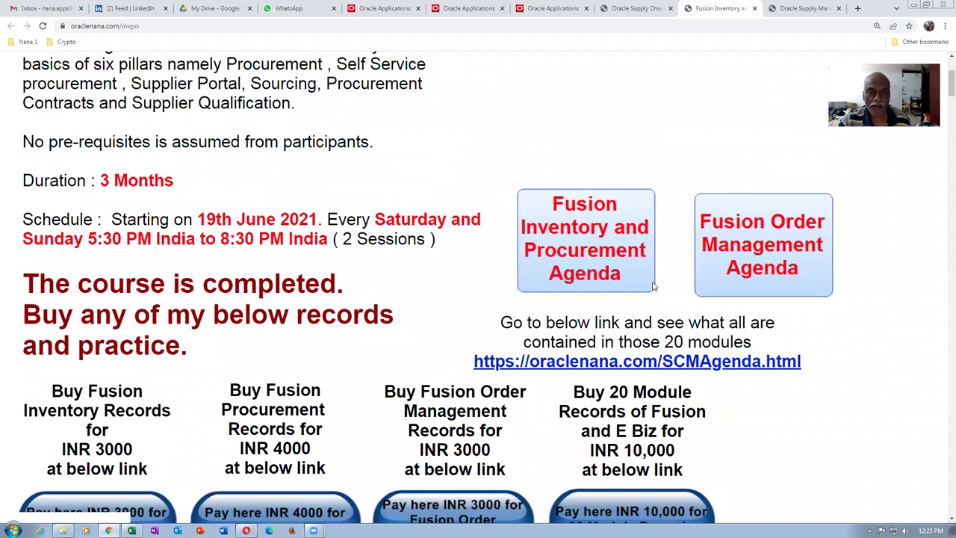
pyautogui.scroll(2, 655, 287)
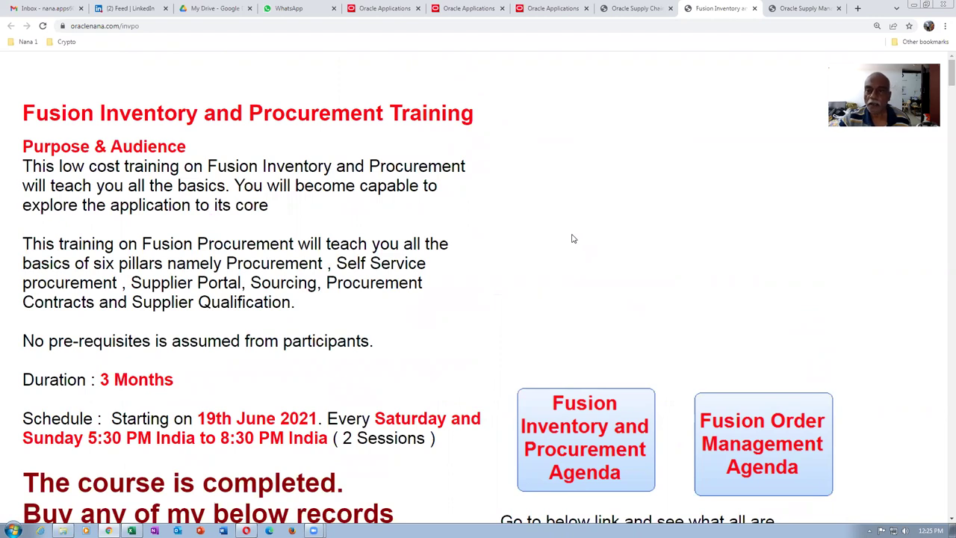
# Switch to Oracle Applications and open Person Management from My Client Groups
pyautogui.click(549, 8)
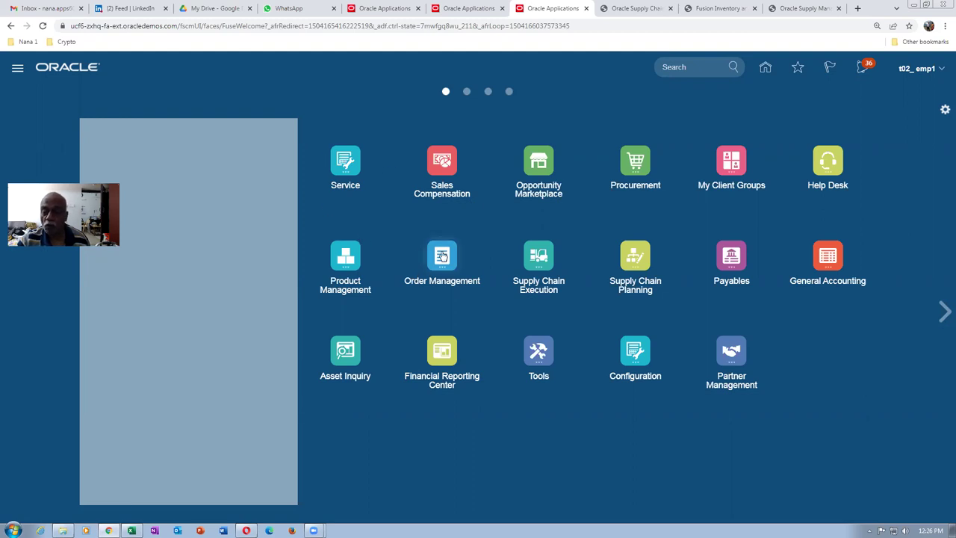
pyautogui.click(728, 161)
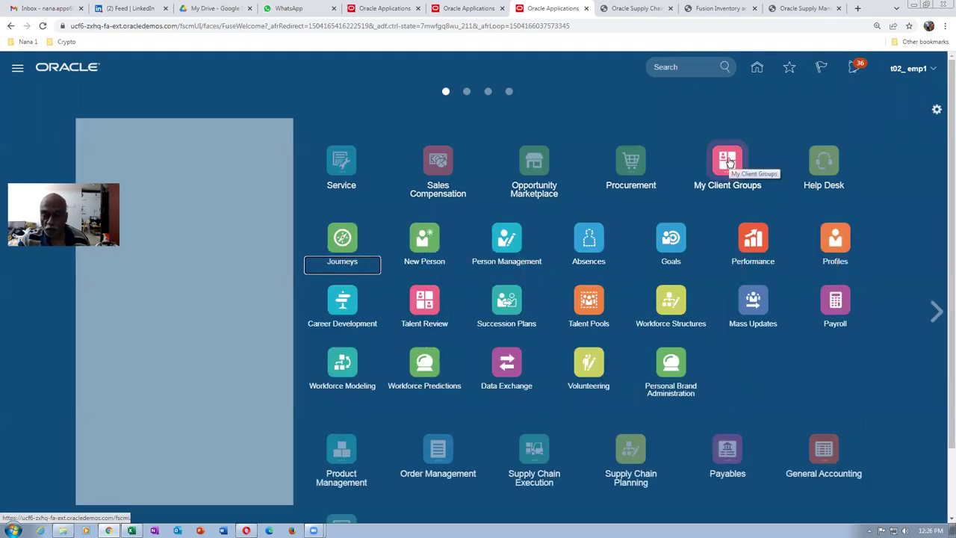
pyautogui.click(510, 248)
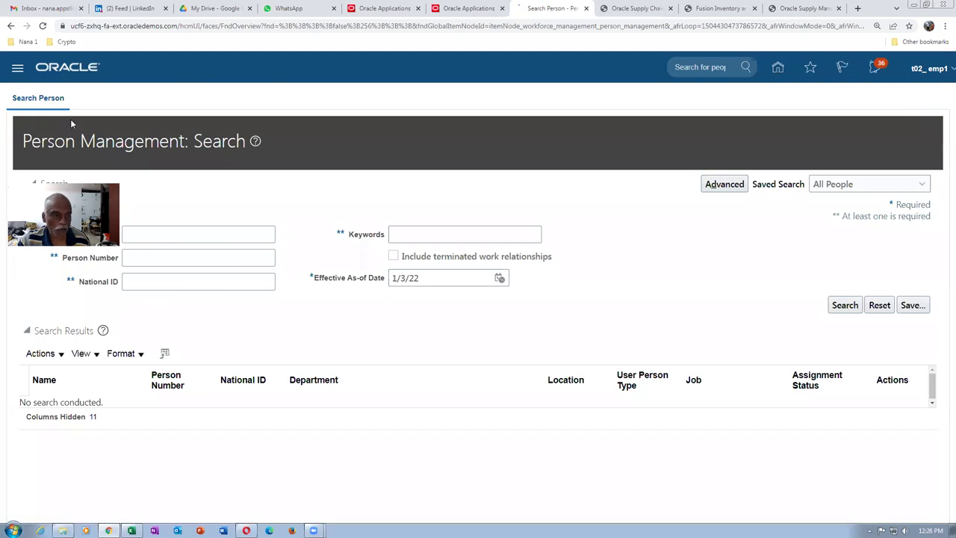
# Search Person Management for the person named "emp1, t02_"
pyautogui.click(143, 232)
pyautogui.write('e')
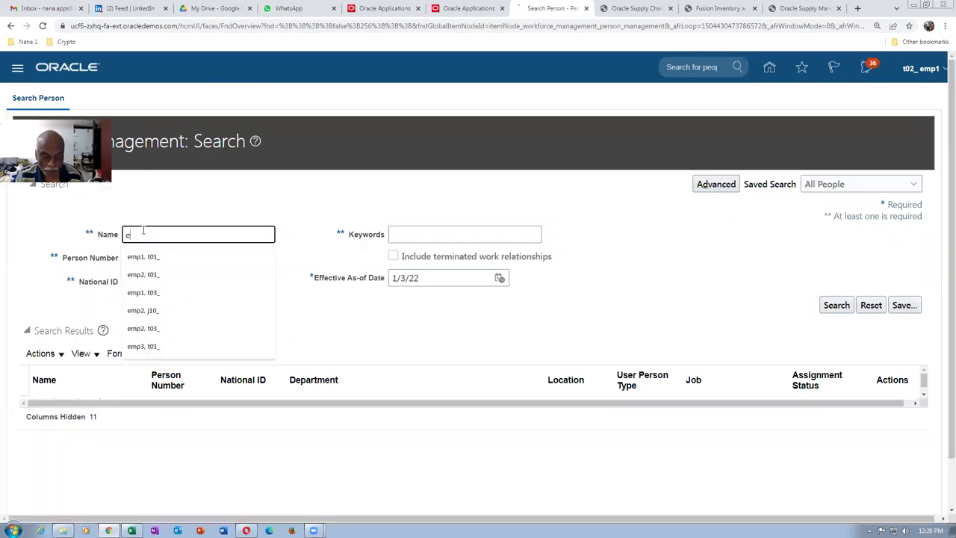
pyautogui.write('mp1, t0')
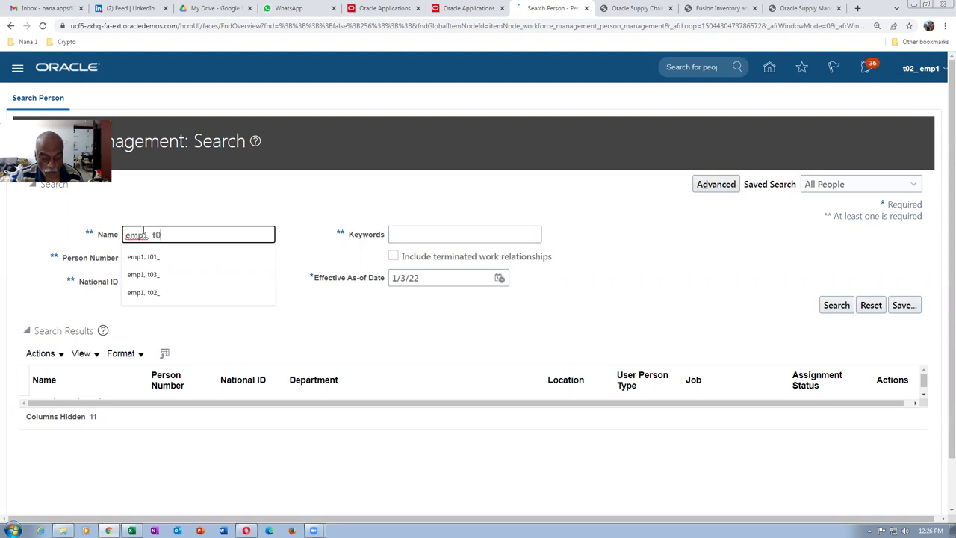
pyautogui.write('2')
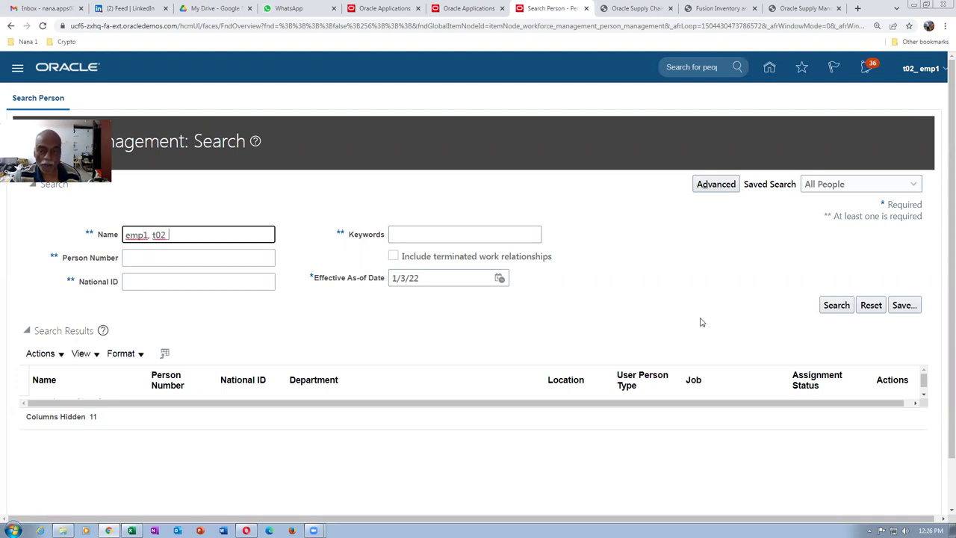
pyautogui.click(836, 305)
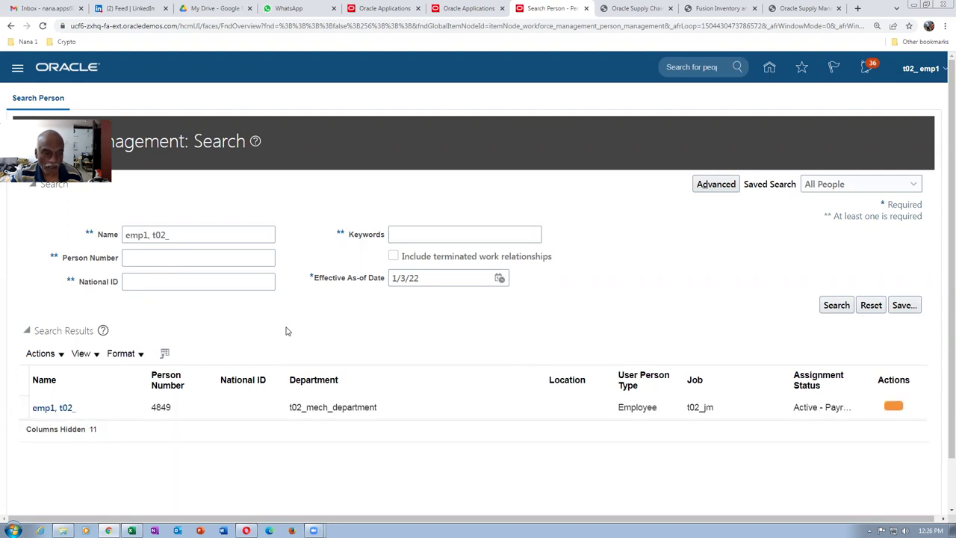
# Open the found employee's employment record and examine the t02_jm assignment and its details
pyautogui.click(44, 408)
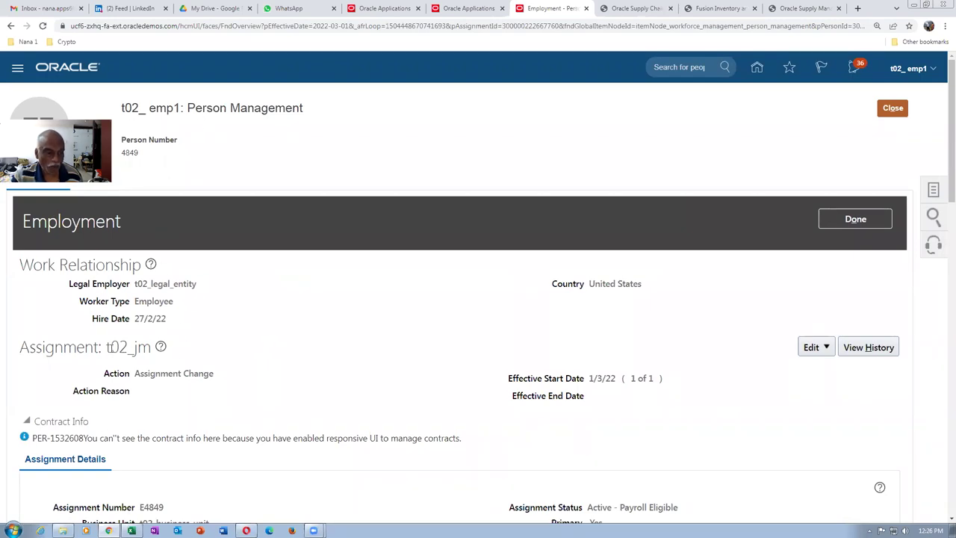
pyautogui.moveTo(111, 347); pyautogui.dragTo(140, 349)
pyautogui.scroll(-3, 149, 351)
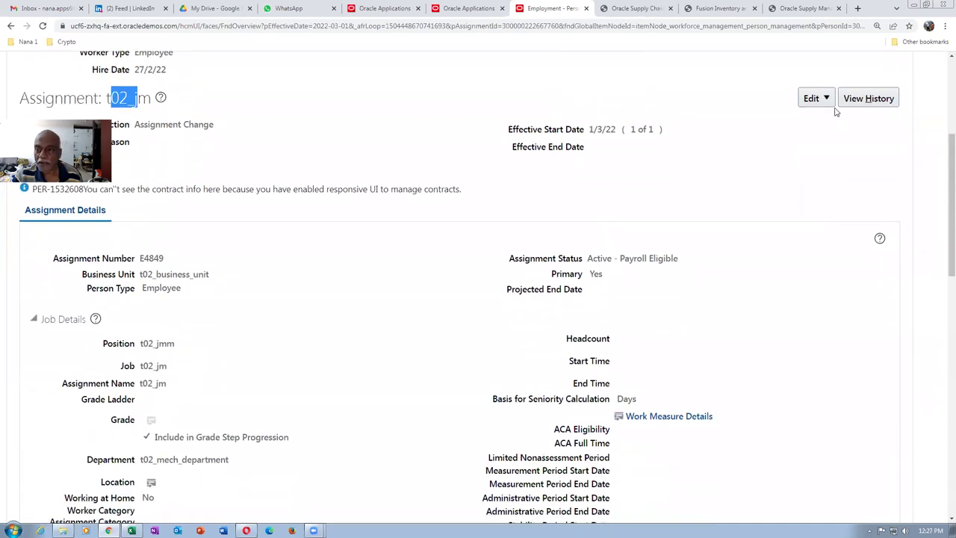
# Start an update of the employee's t02_jm assignment with the action Assignment Change
pyautogui.click(814, 99)
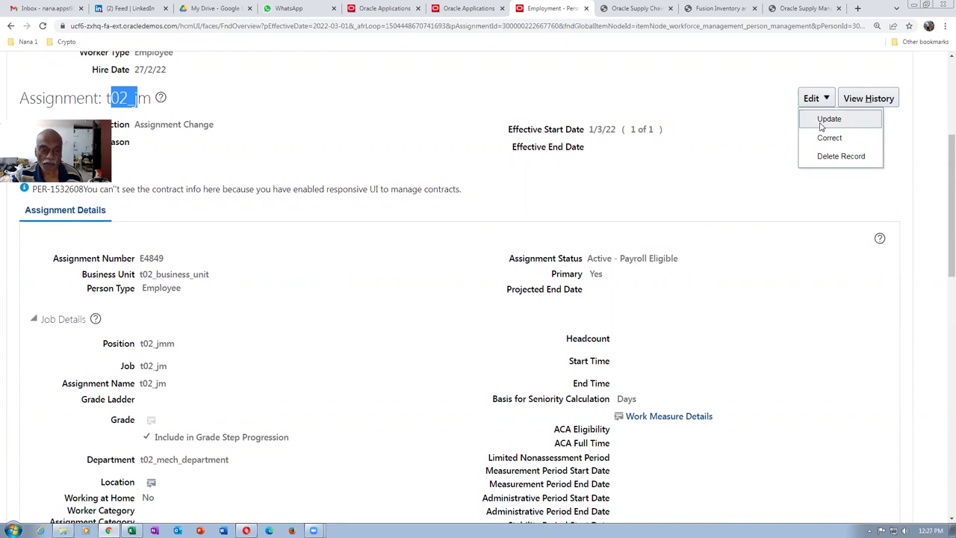
pyautogui.click(824, 120)
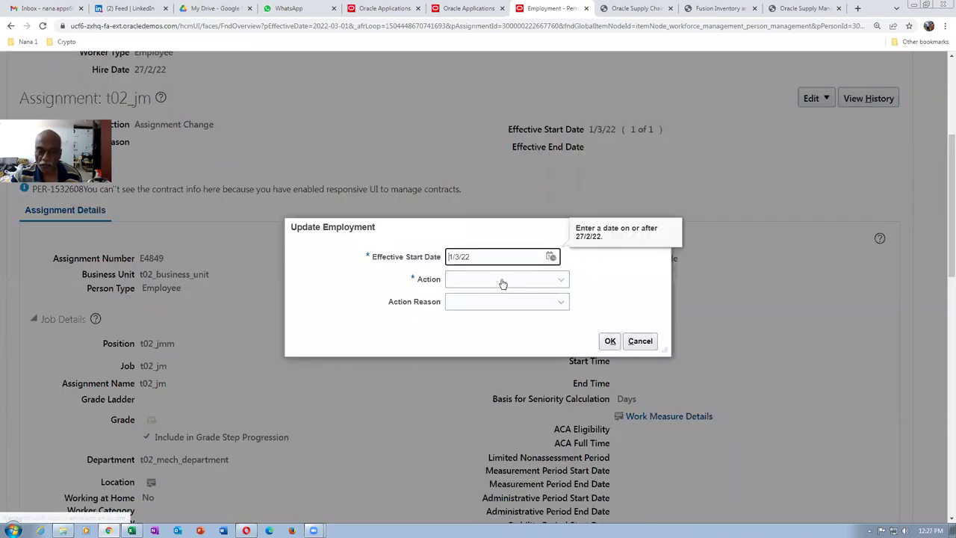
pyautogui.click(501, 279)
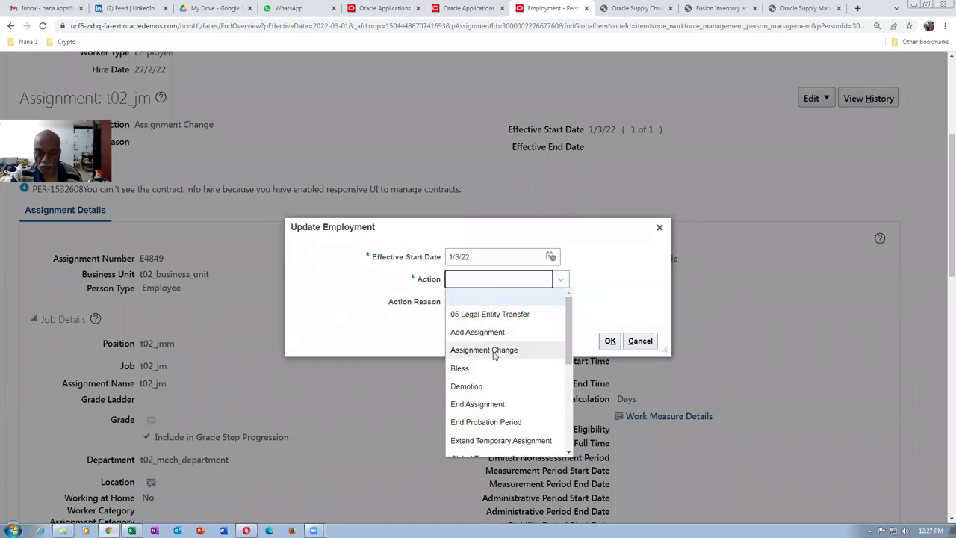
pyautogui.click(493, 350)
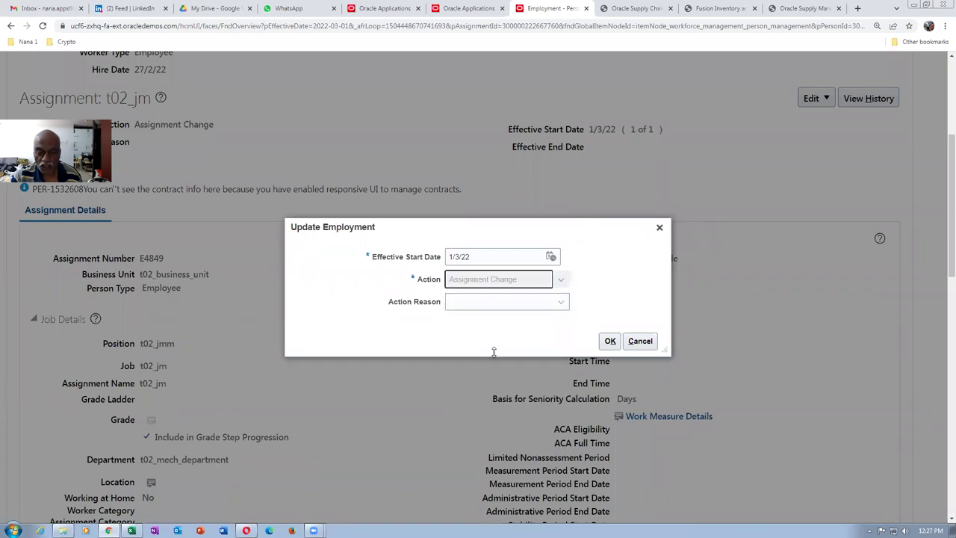
pyautogui.click(610, 343)
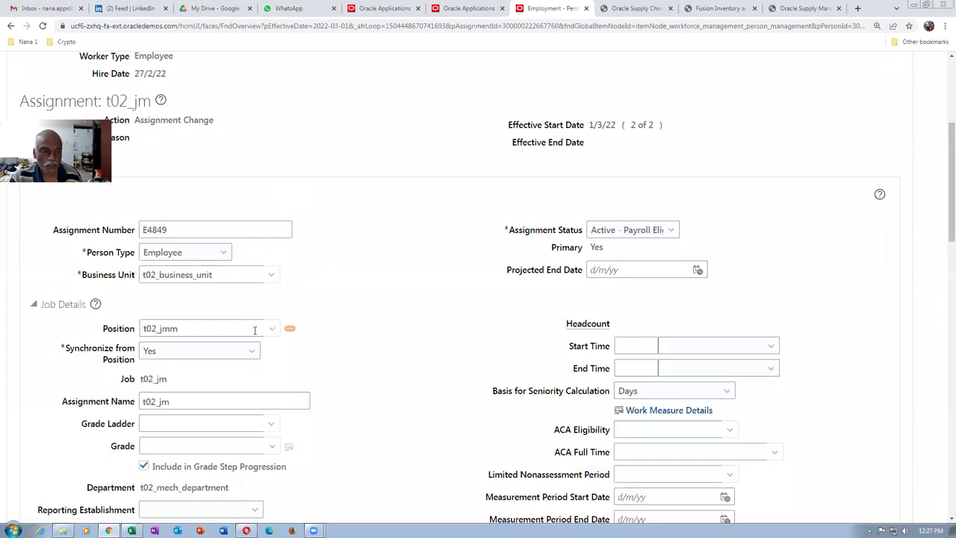
# Examine the assignment change form, including the position, job, department and line manager details
pyautogui.scroll(3, 256, 267)
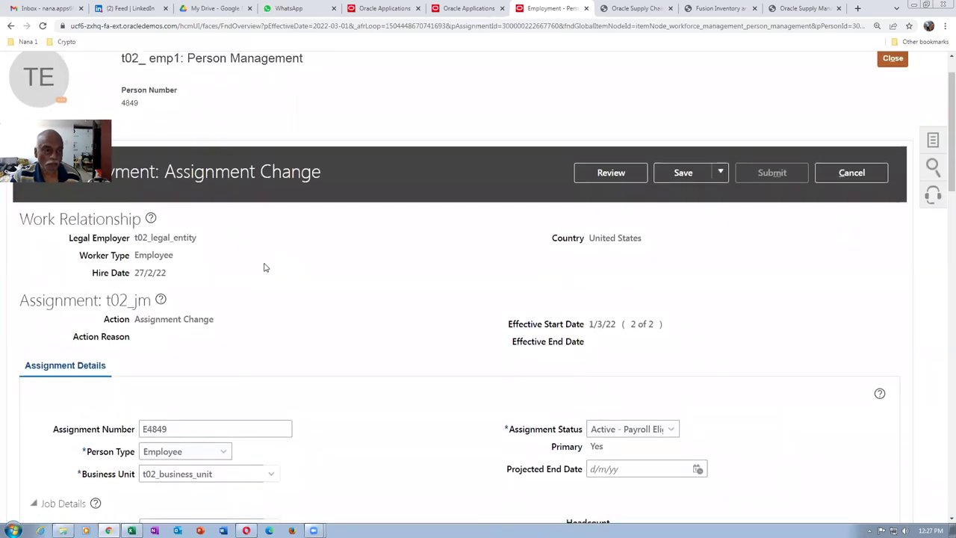
pyautogui.scroll(2, 267, 264)
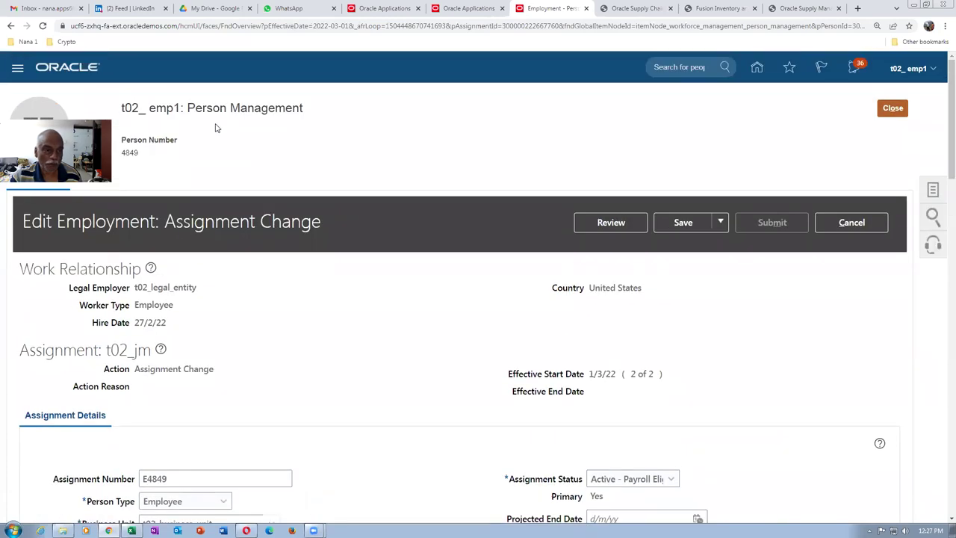
pyautogui.scroll(-2, 233, 383)
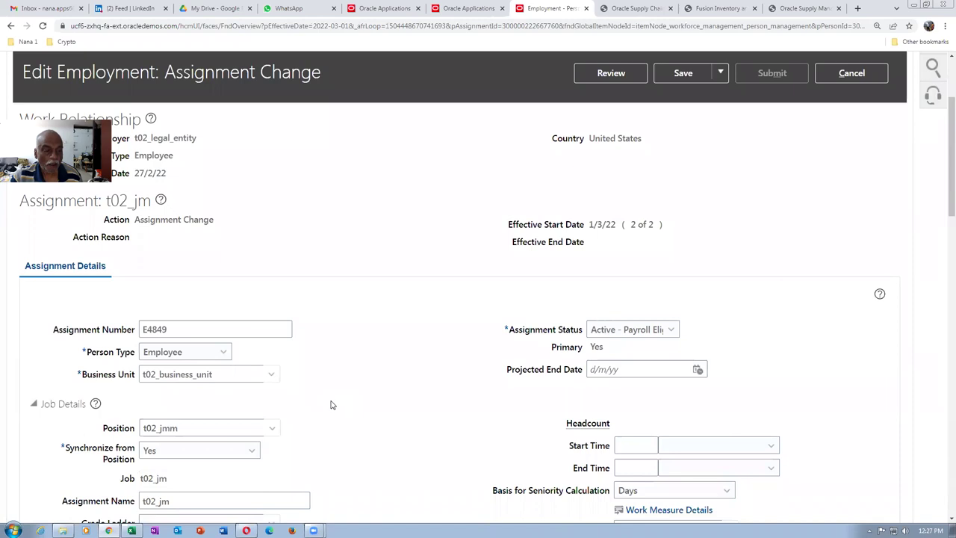
pyautogui.scroll(-8, 332, 405)
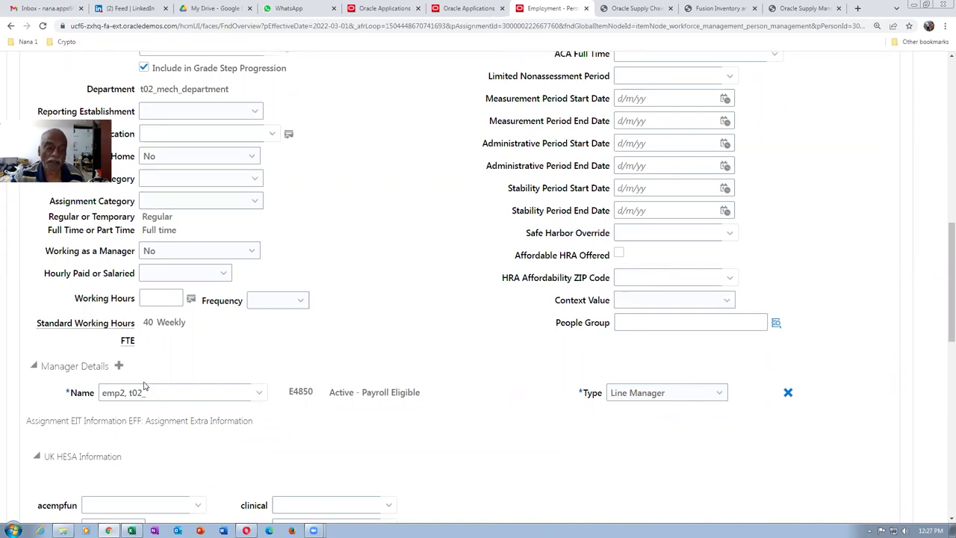
pyautogui.scroll(3, 296, 200)
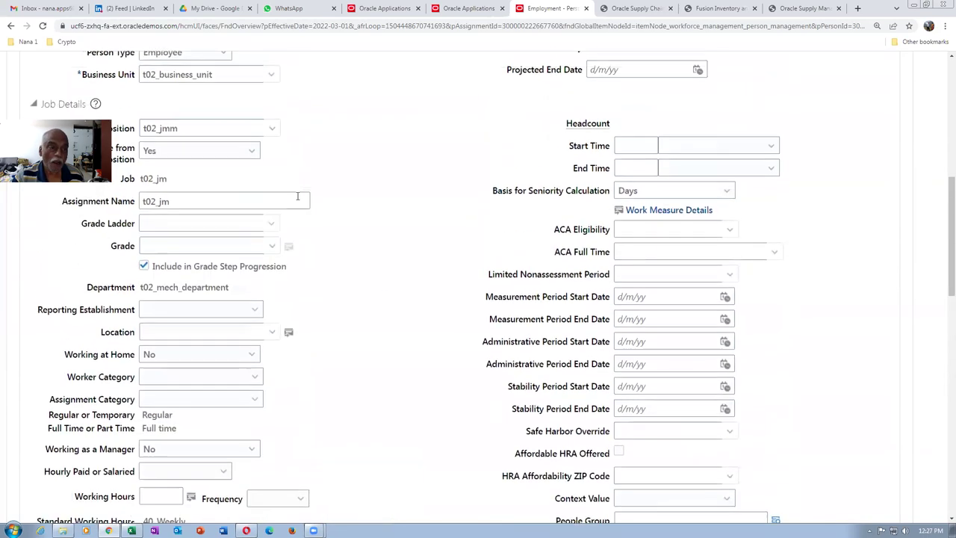
pyautogui.scroll(2, 295, 202)
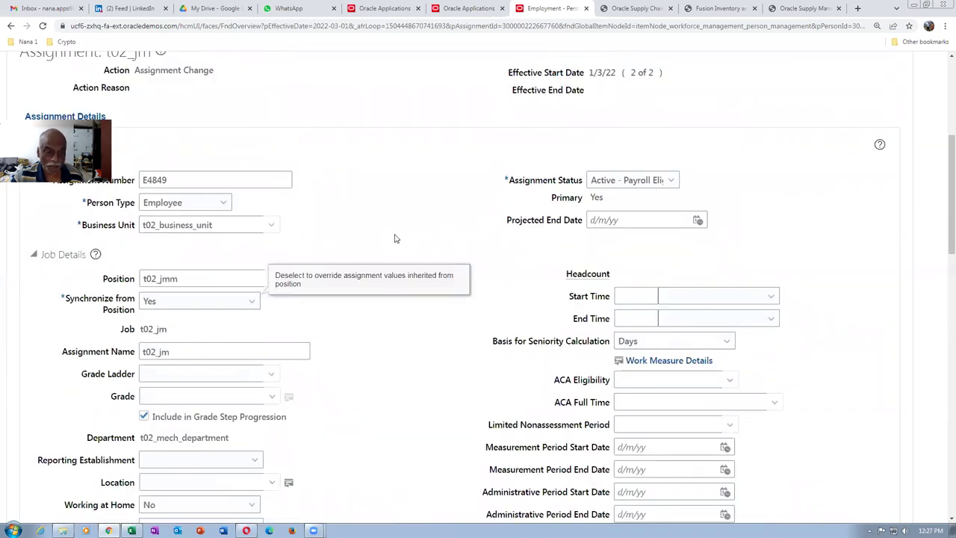
pyautogui.scroll(-3, 427, 295)
pyautogui.scroll(-3, 426, 299)
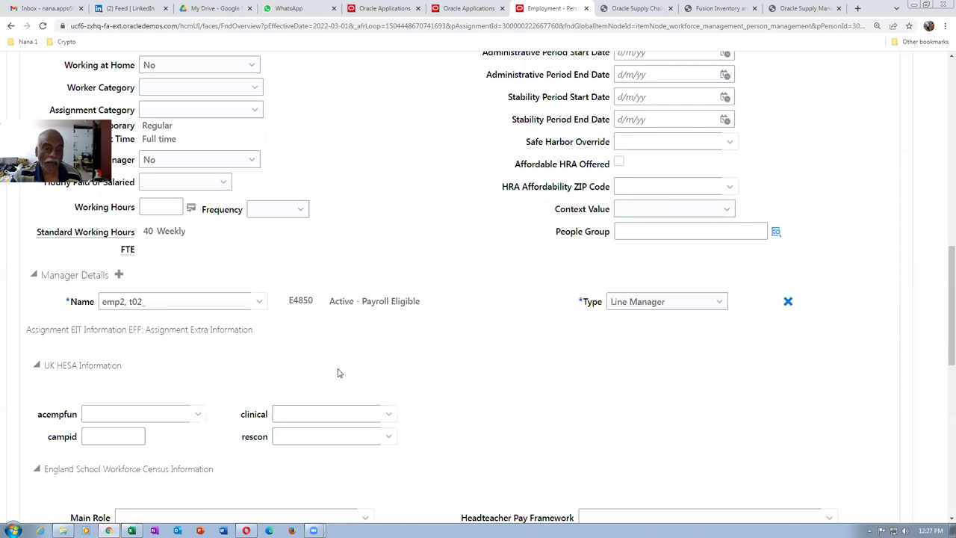
pyautogui.scroll(15, 339, 372)
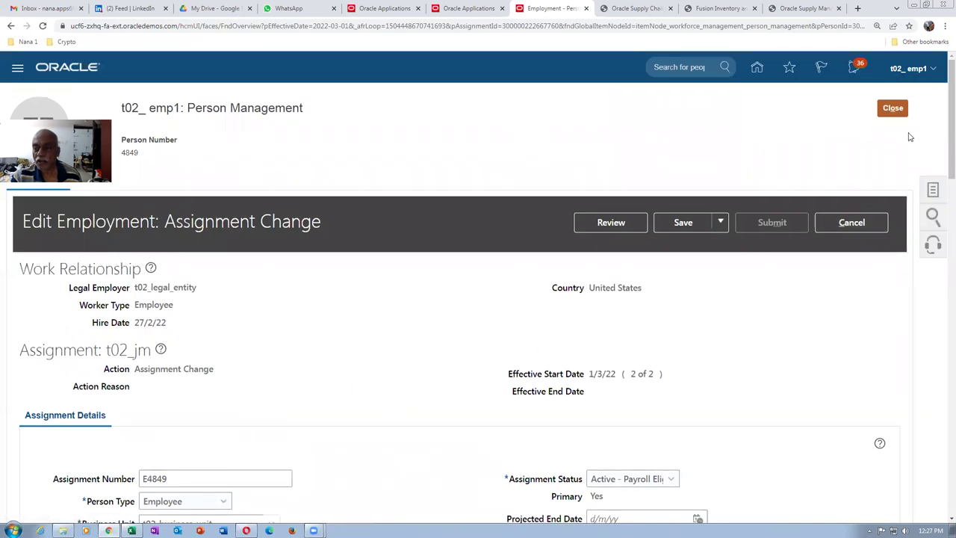
# Discard the unsaved assignment change and close the employee's Person Management record
pyautogui.click(864, 222)
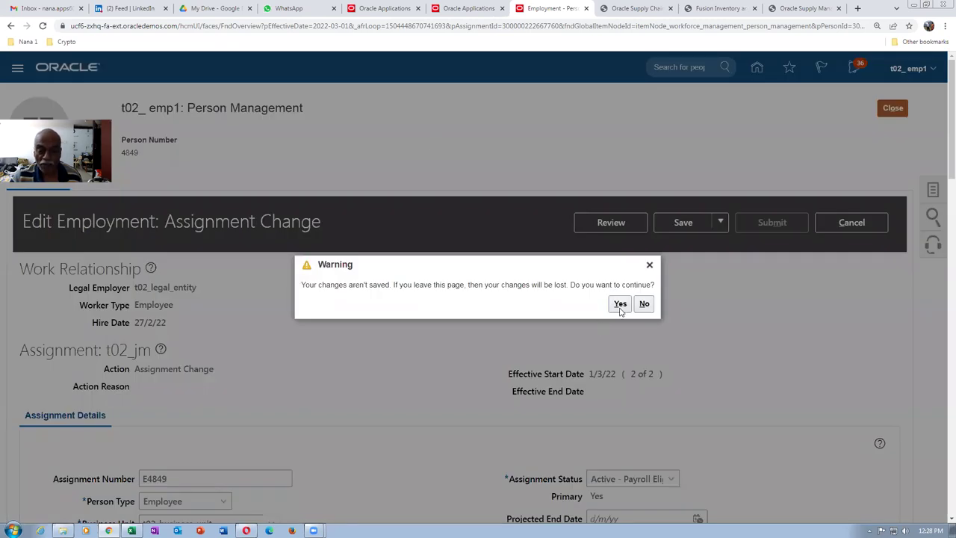
pyautogui.click(619, 304)
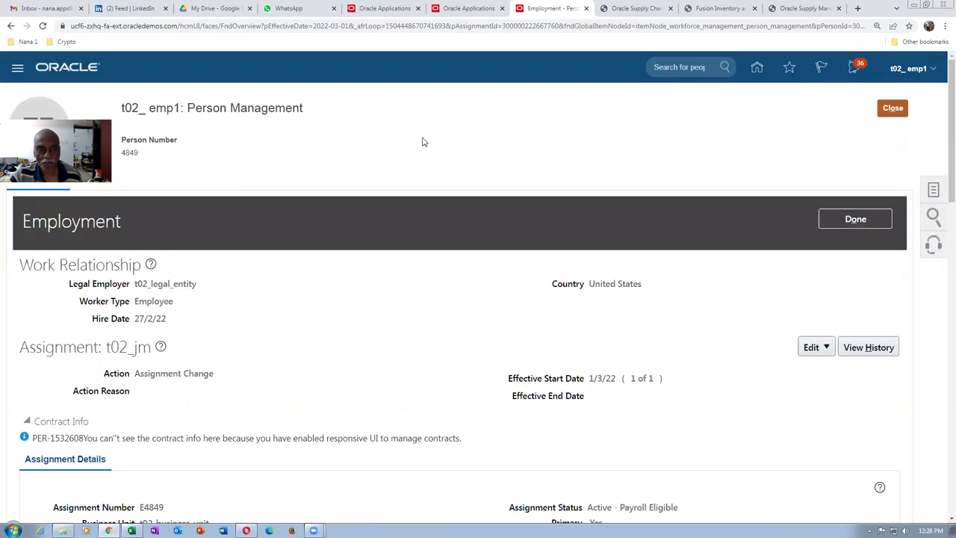
pyautogui.click(886, 117)
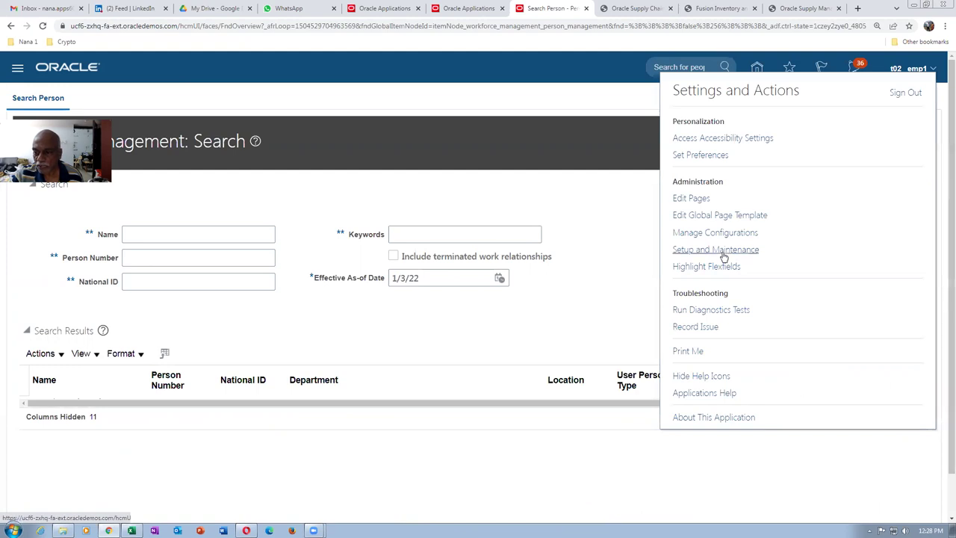
# Go to Setup and Maintenance, search the setup tasks for "man%req%app%" and open Manage Requisition Approvals
pyautogui.click(722, 256)
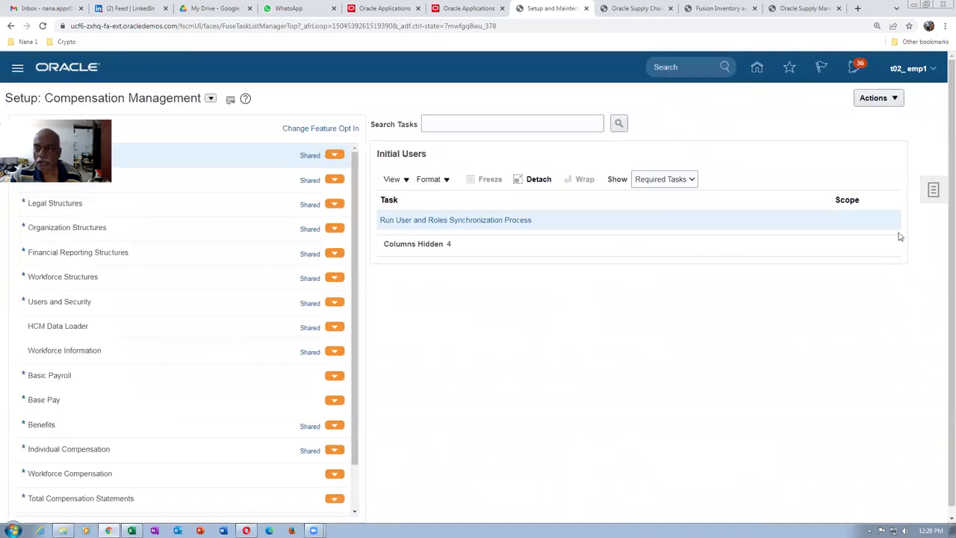
pyautogui.click(932, 189)
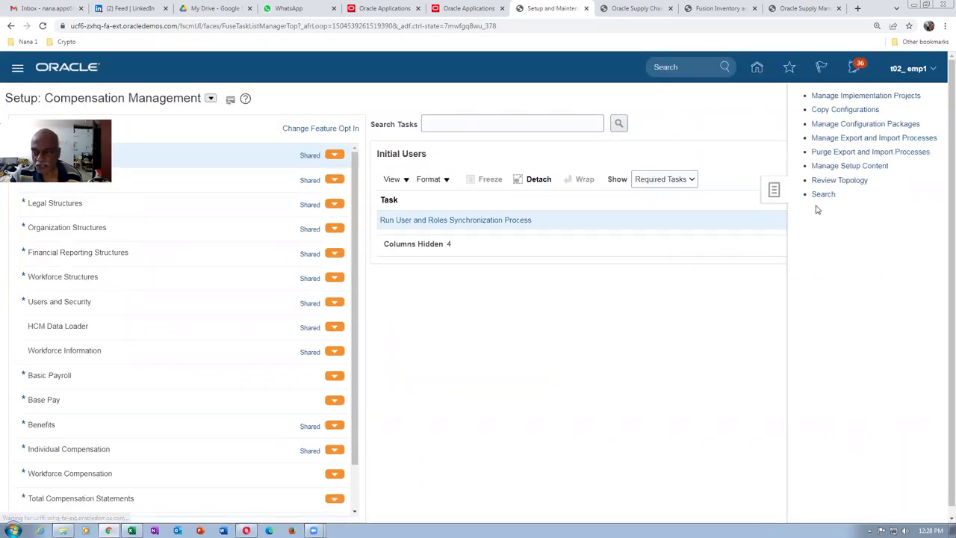
pyautogui.click(293, 127)
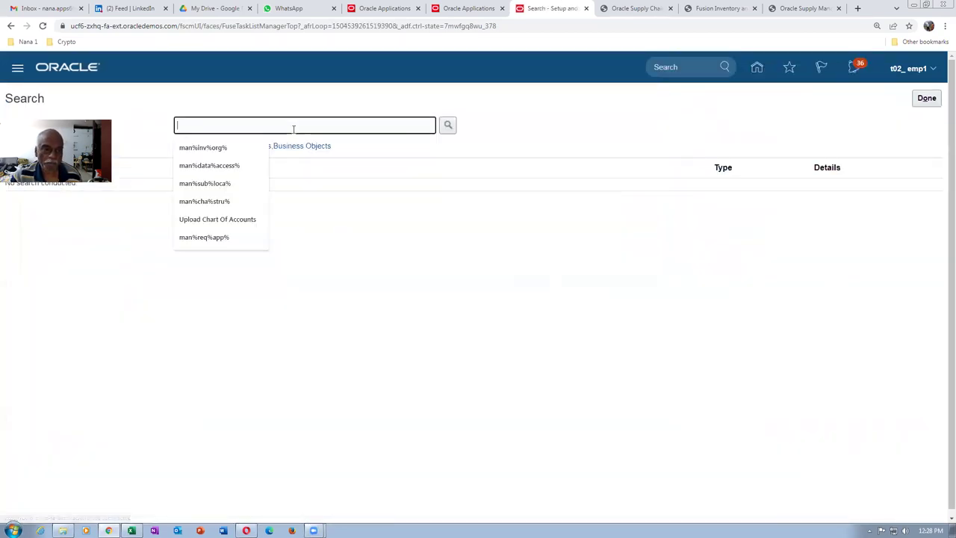
pyautogui.write('man%r')
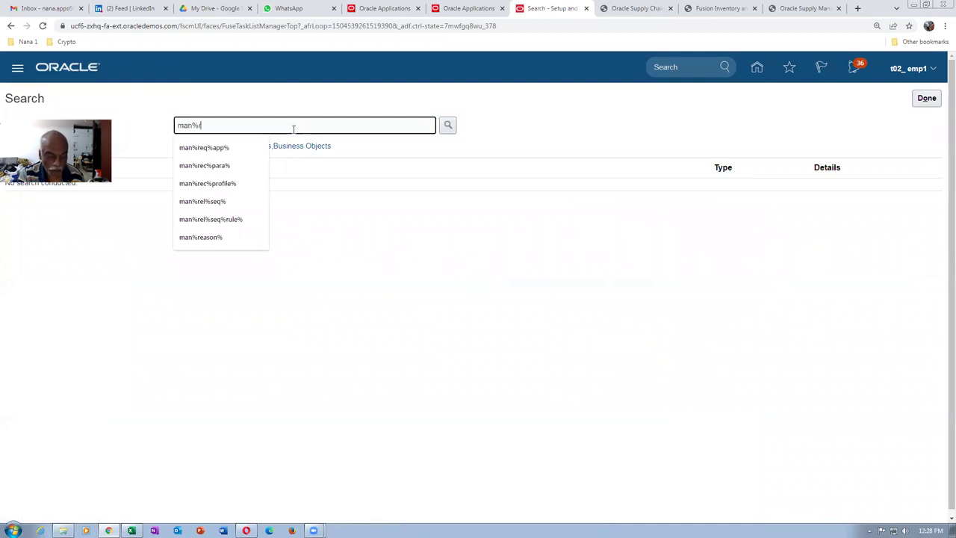
pyautogui.write('eq%app%')
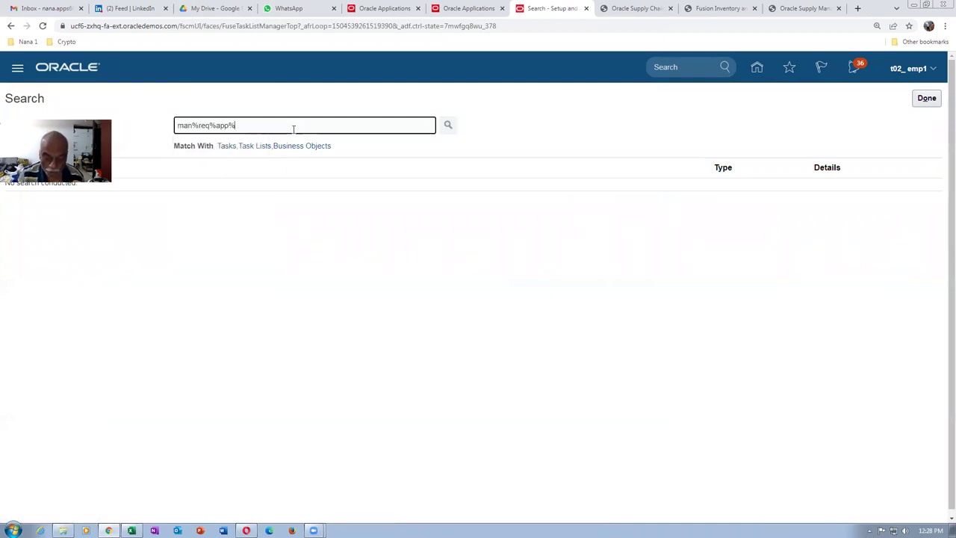
pyautogui.press('Return')
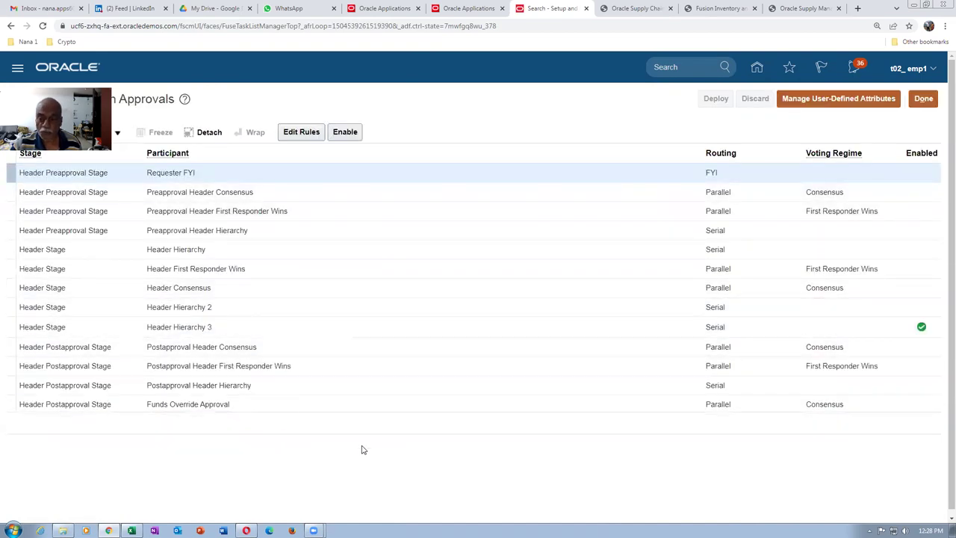
# Open the rules of the Header Hierarchy 3 participant and select the "t02 desktop category - emp 2 and 3 to approve" rule to examine its action
pyautogui.click(294, 332)
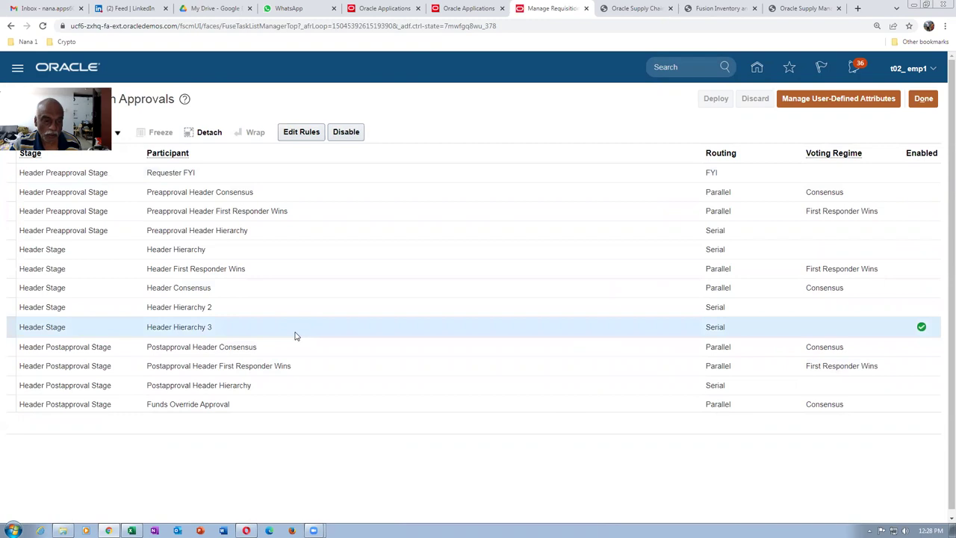
pyautogui.click(303, 133)
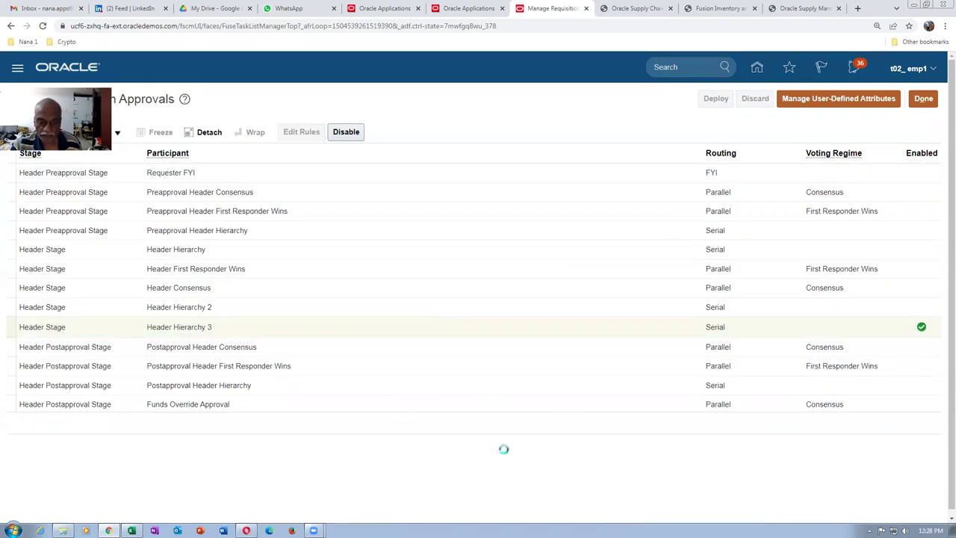
pyautogui.scroll(-3, 505, 464)
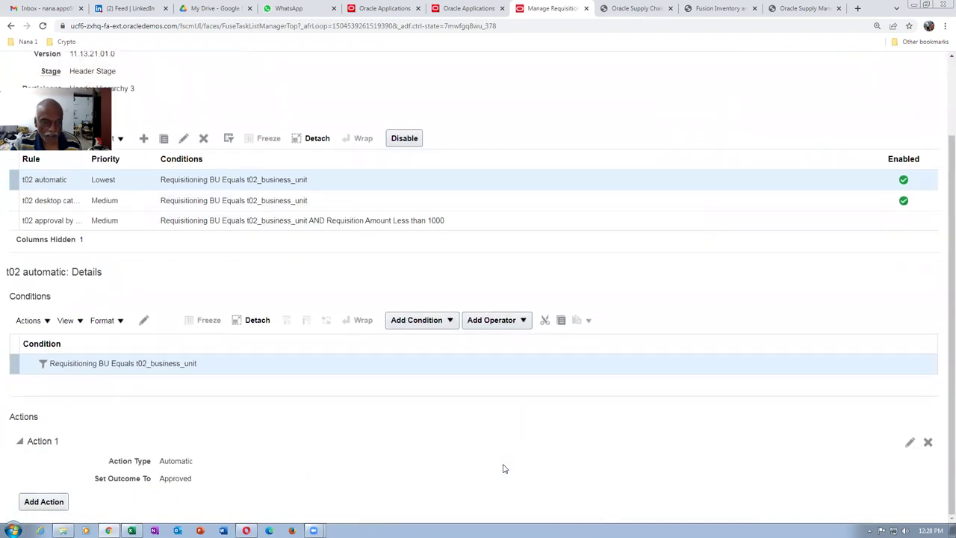
pyautogui.click(194, 198)
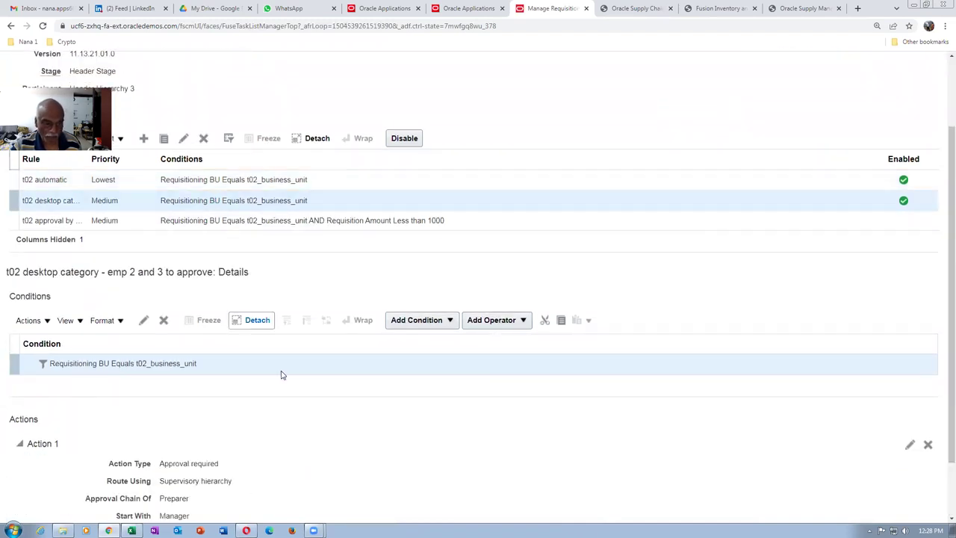
pyautogui.scroll(-1, 283, 429)
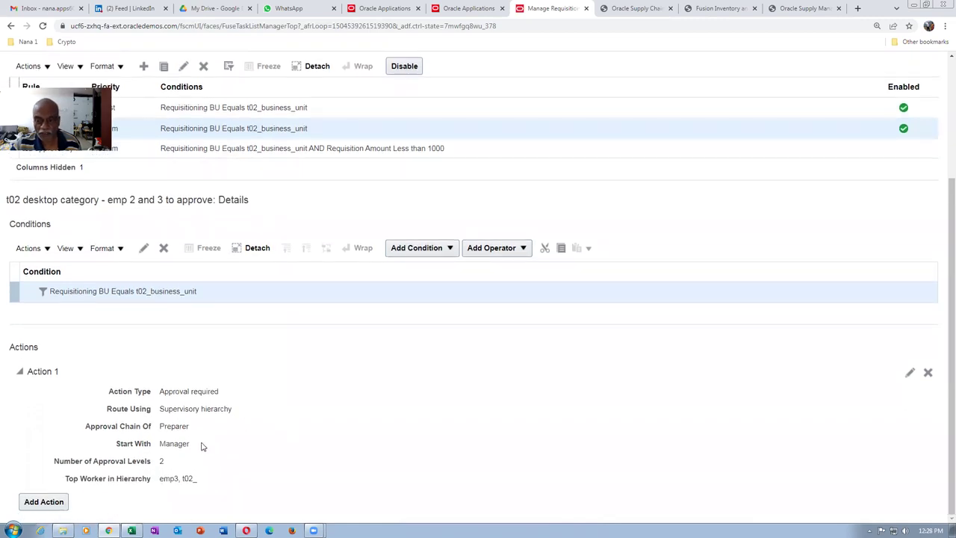
# Edit Action 1 of the desktop category rule, keeping Approval required as the action type and routing it by Job level
pyautogui.click(910, 372)
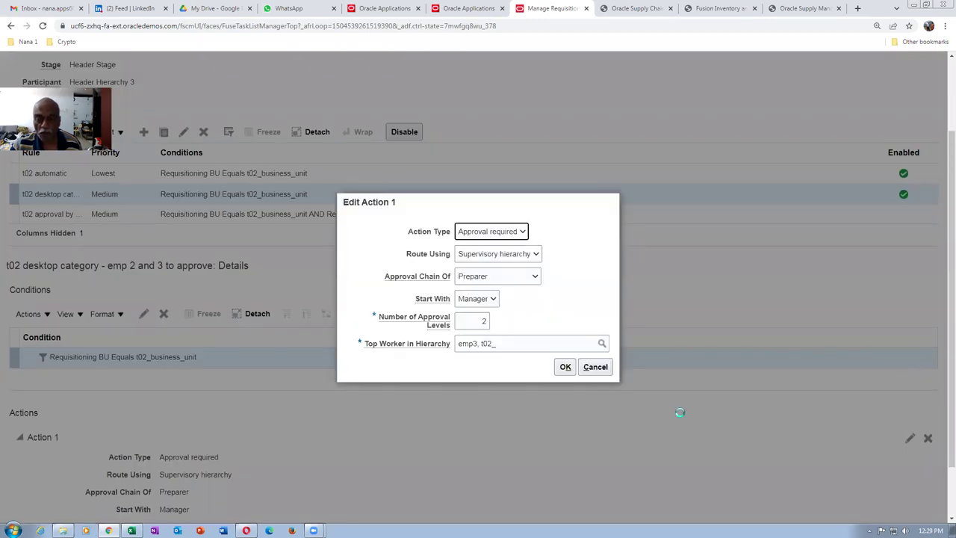
pyautogui.click(482, 233)
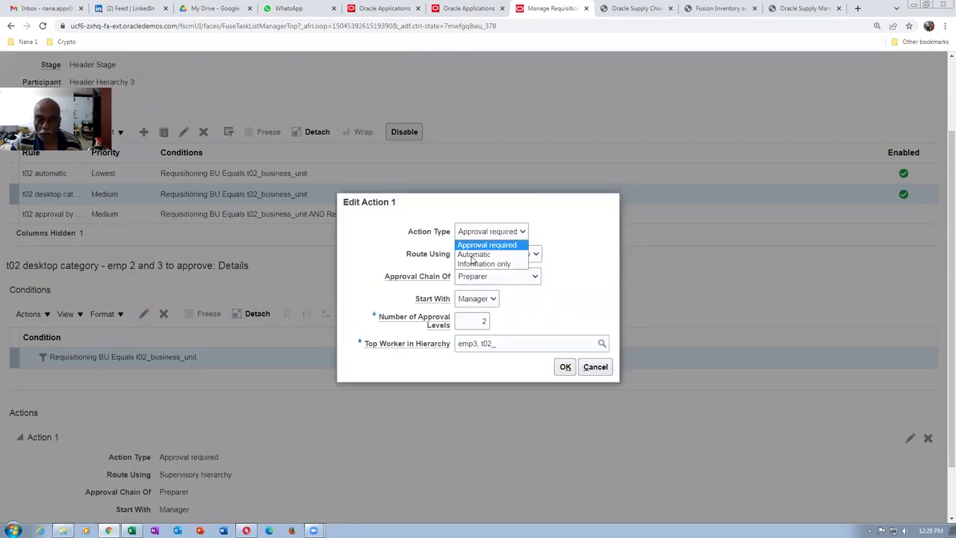
pyautogui.click(482, 245)
pyautogui.click(483, 255)
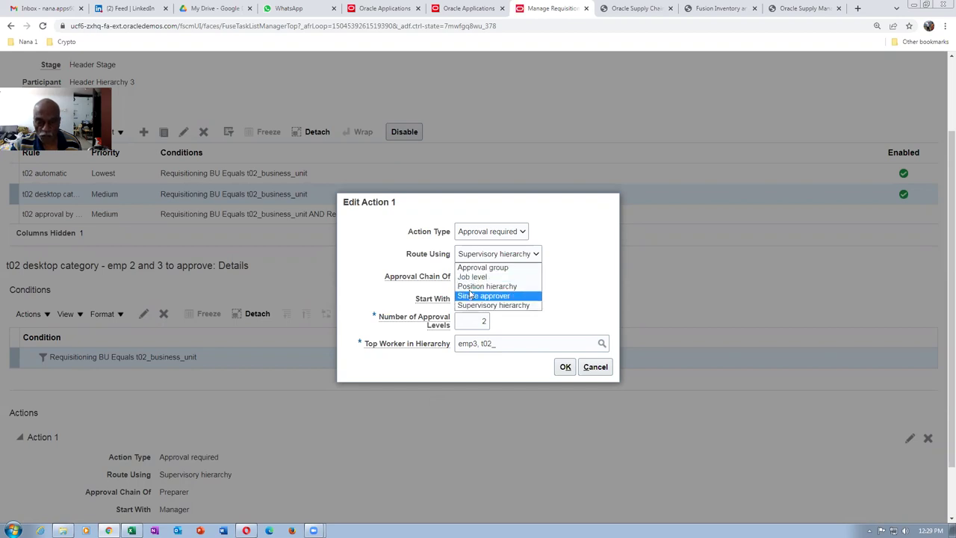
pyautogui.click(475, 277)
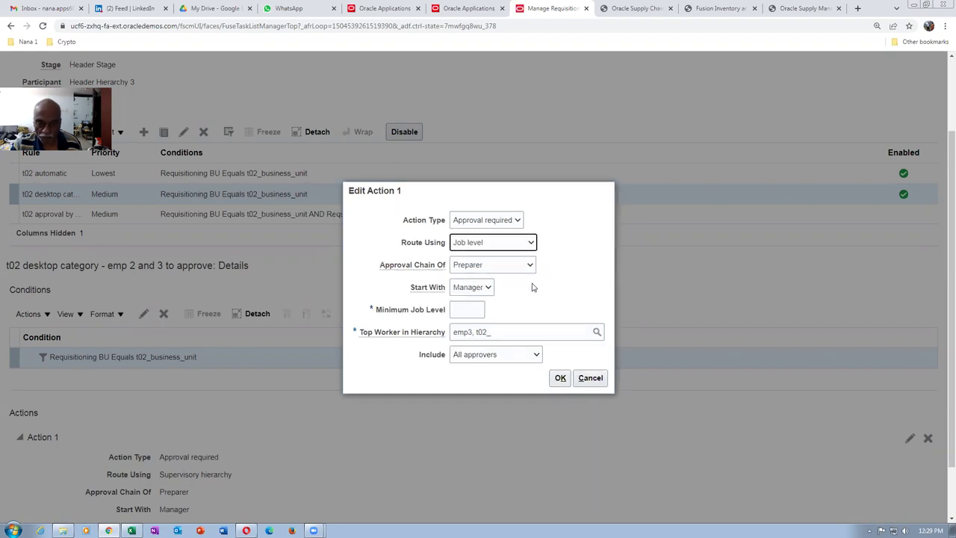
# Set the action to start with Preparer at minimum job level 3, keep All approvers included, and accept the changes
pyautogui.click(470, 288)
pyautogui.click(465, 312)
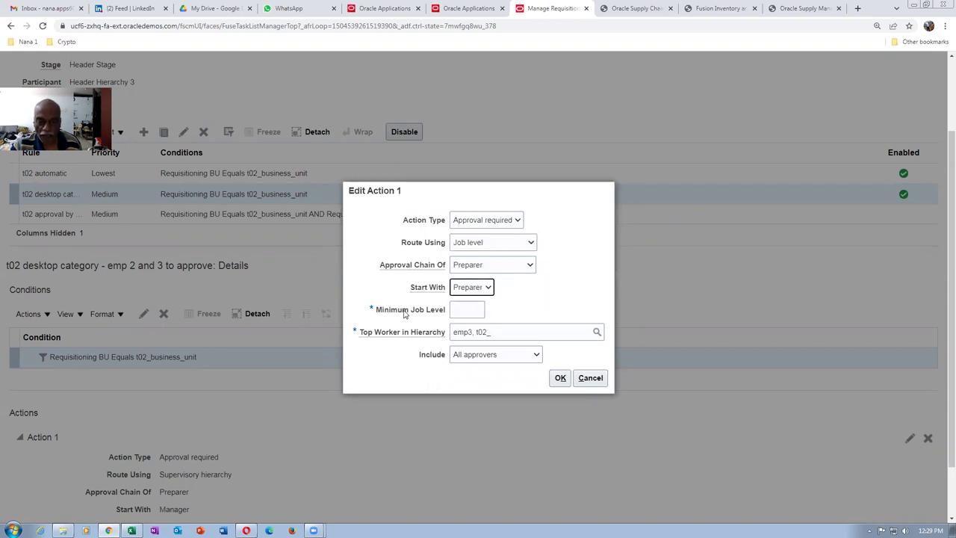
pyautogui.click(456, 312)
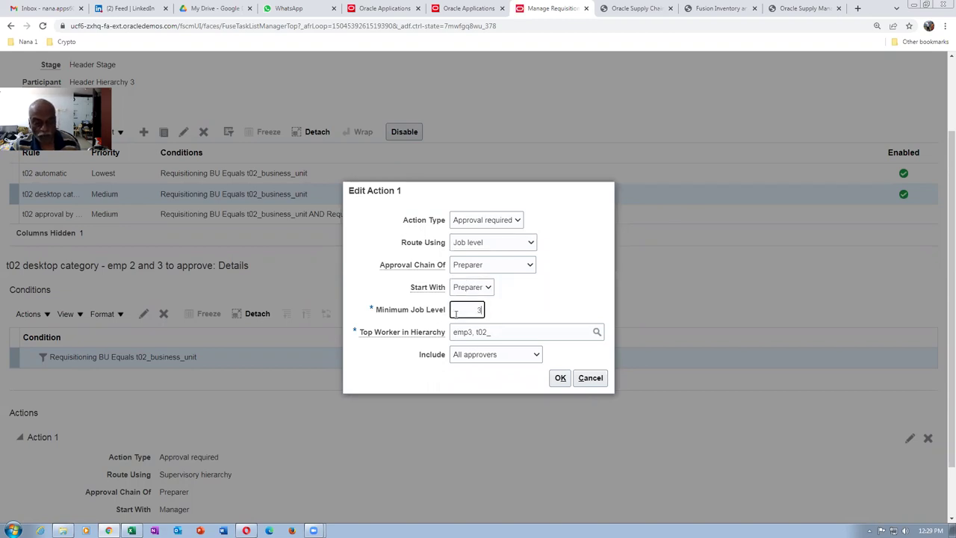
pyautogui.click(533, 300)
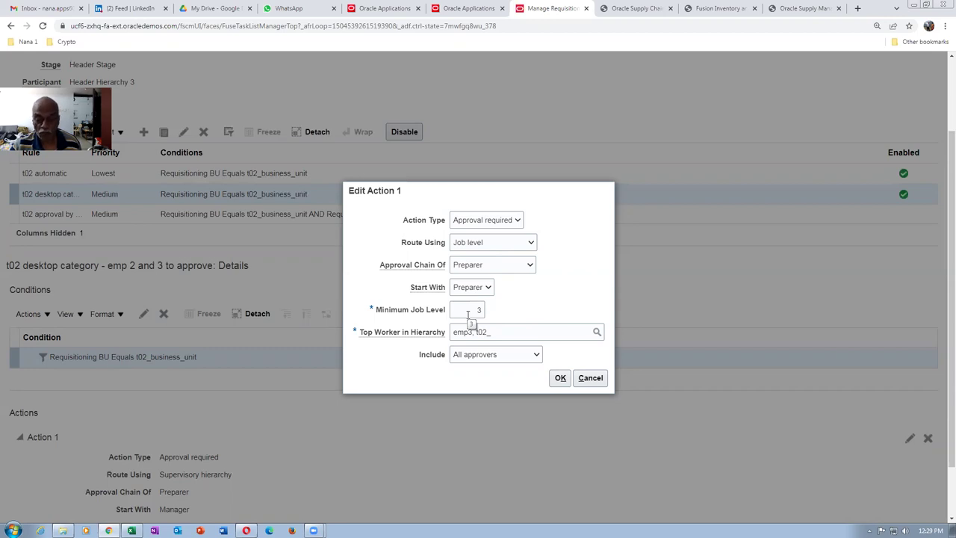
pyautogui.click(475, 355)
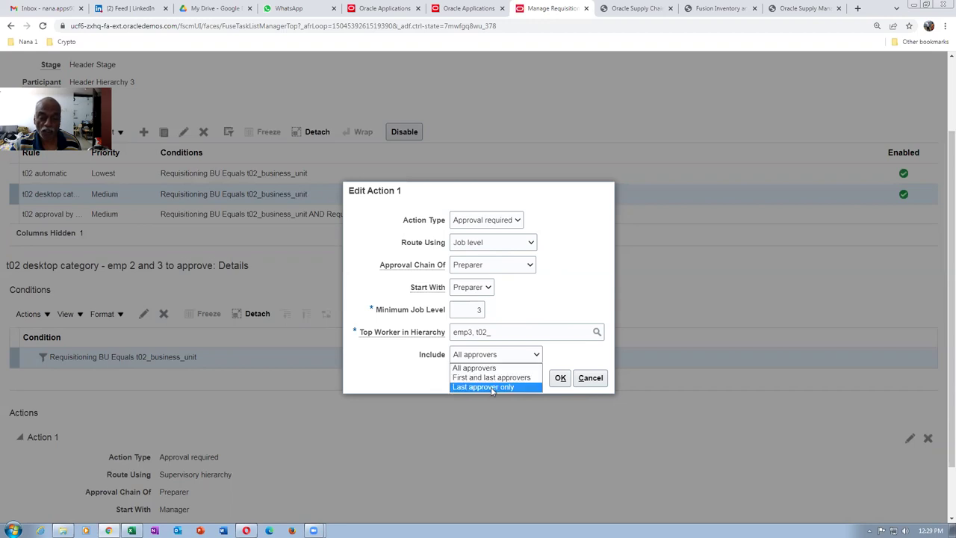
pyautogui.click(563, 355)
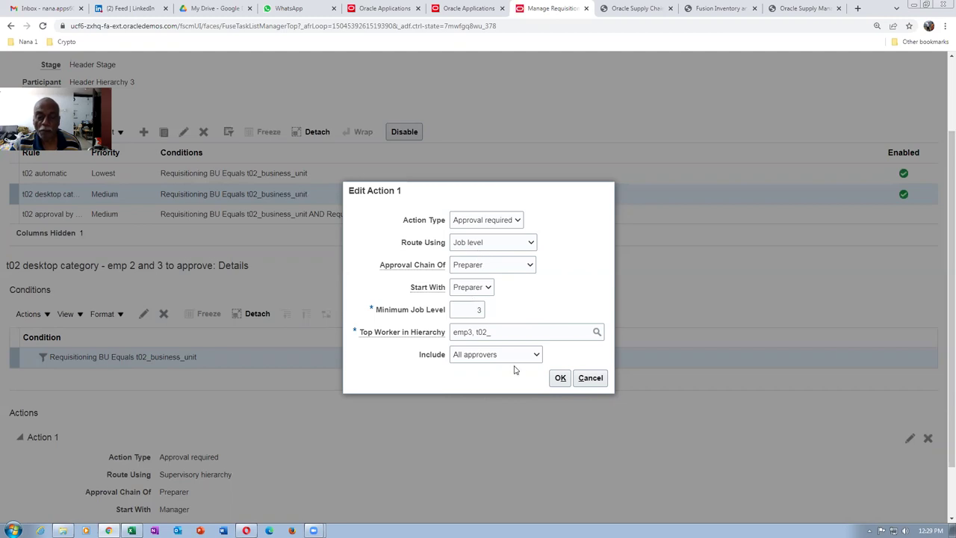
pyautogui.click(559, 378)
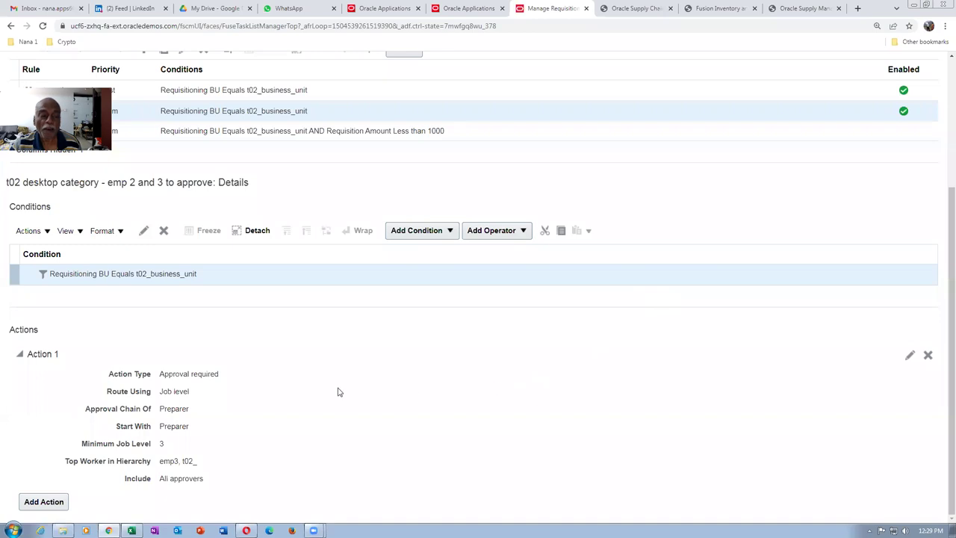
# Save the Header Hierarchy 3 rule changes and deploy the updated rules
pyautogui.scroll(1, 478, 445)
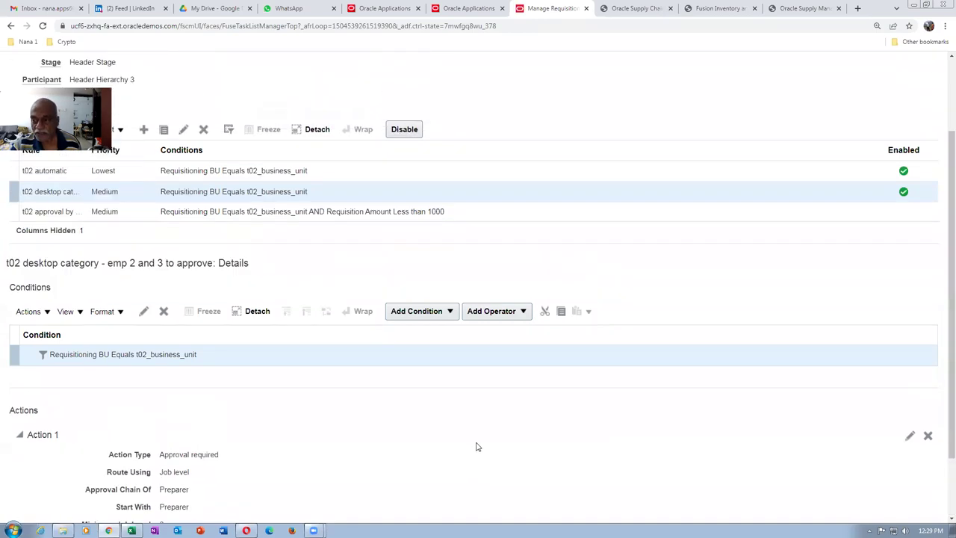
pyautogui.scroll(2, 475, 445)
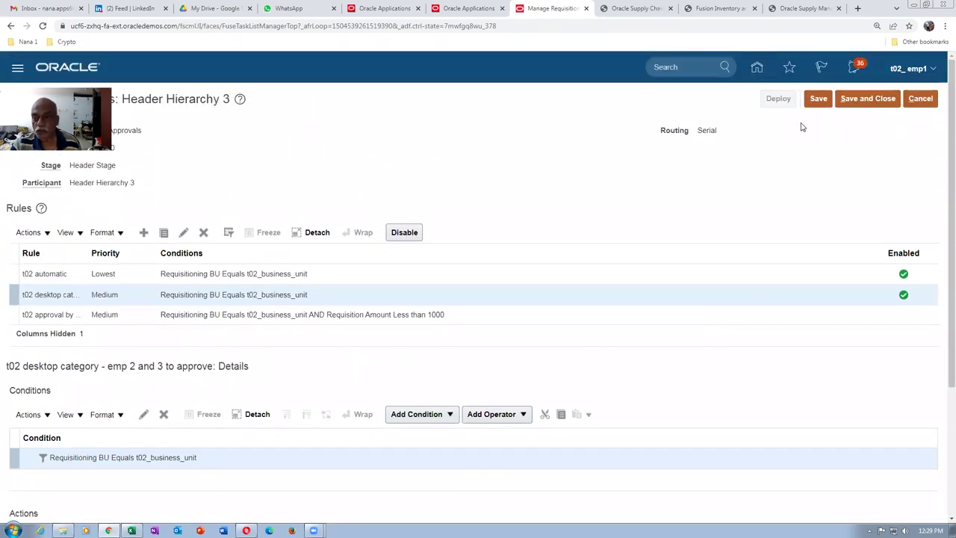
pyautogui.click(821, 100)
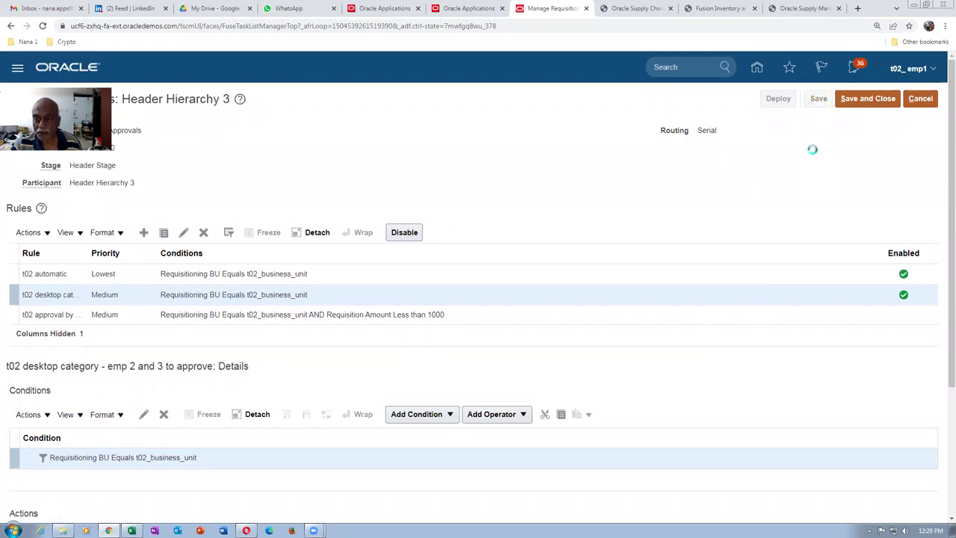
pyautogui.click(777, 98)
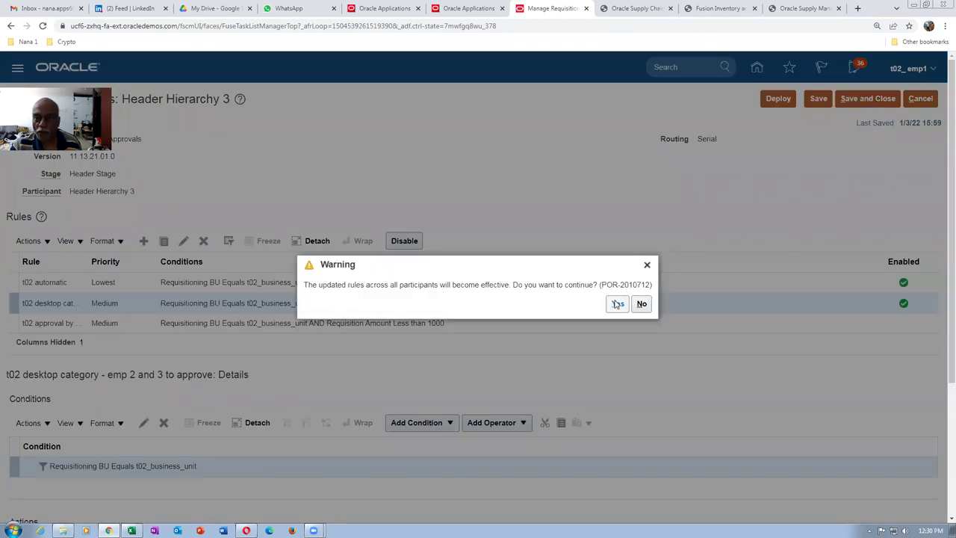
# Close the Oracle Supply Chain training page and open Purchase Requisitions under Procurement
pyautogui.click(649, 9)
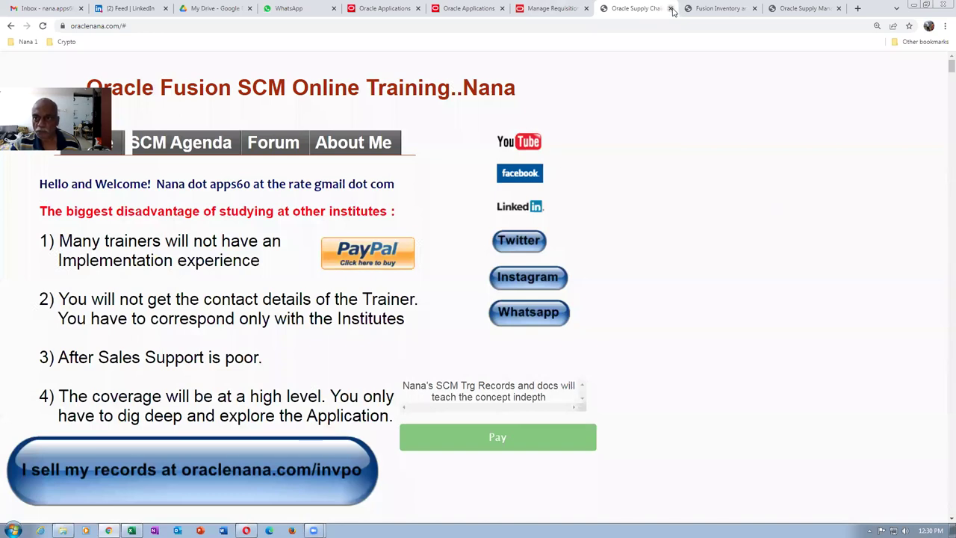
pyautogui.hotkey('ctrl', 'w')
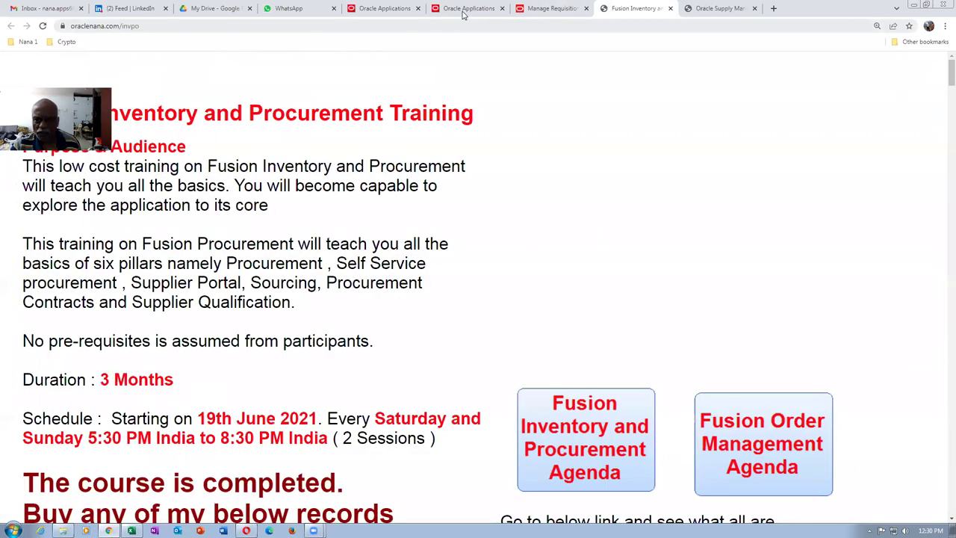
pyautogui.click(465, 14)
pyautogui.click(628, 156)
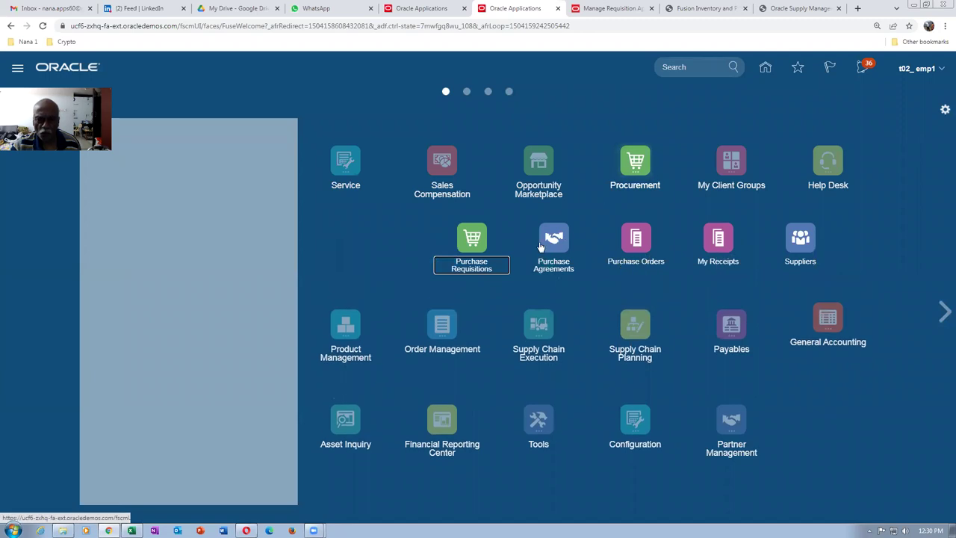
pyautogui.click(472, 243)
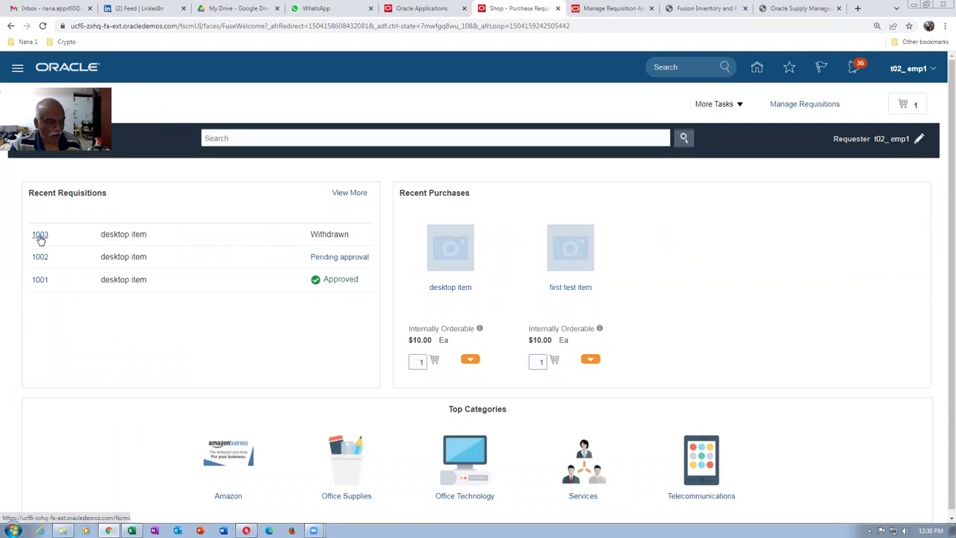
# Open the withdrawn desktop item requisition from the recent requisitions and start editing it
pyautogui.click(41, 236)
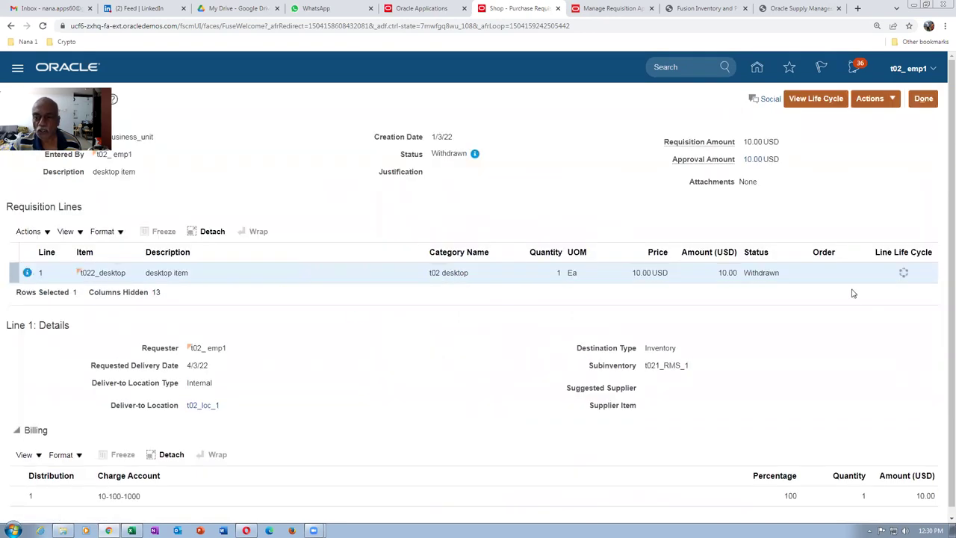
pyautogui.click(876, 106)
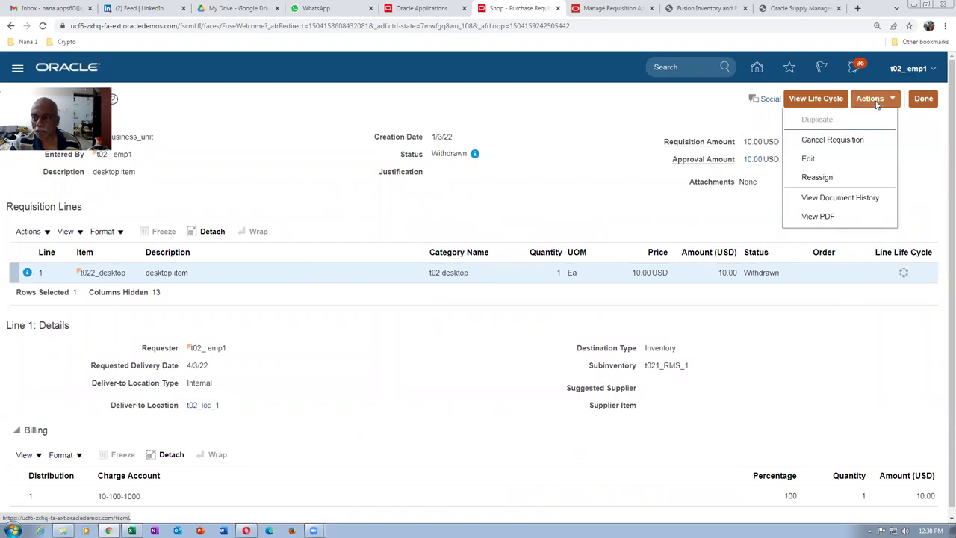
pyautogui.click(830, 158)
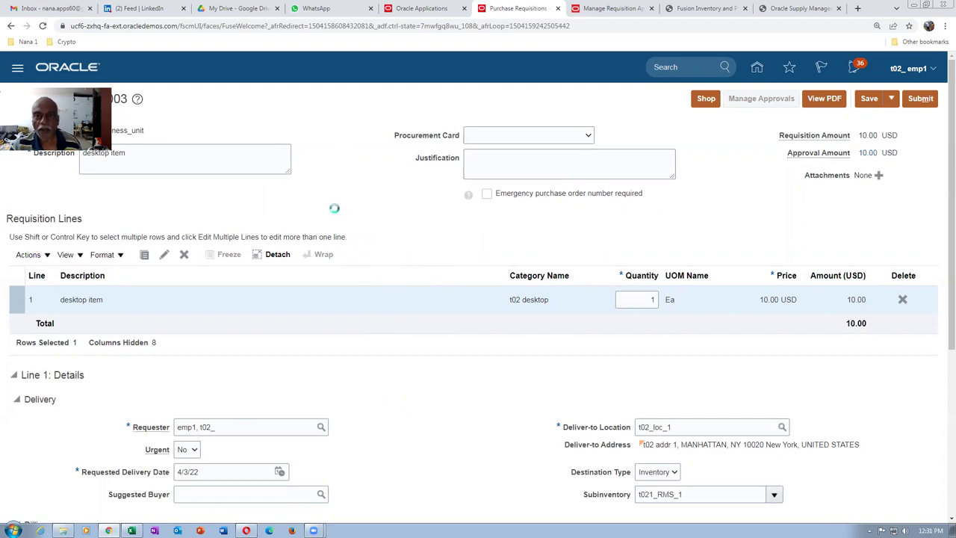
# Return to Manage Requisition Approvals and acknowledge the rule deployment confirmation
pyautogui.click(609, 8)
pyautogui.click(640, 304)
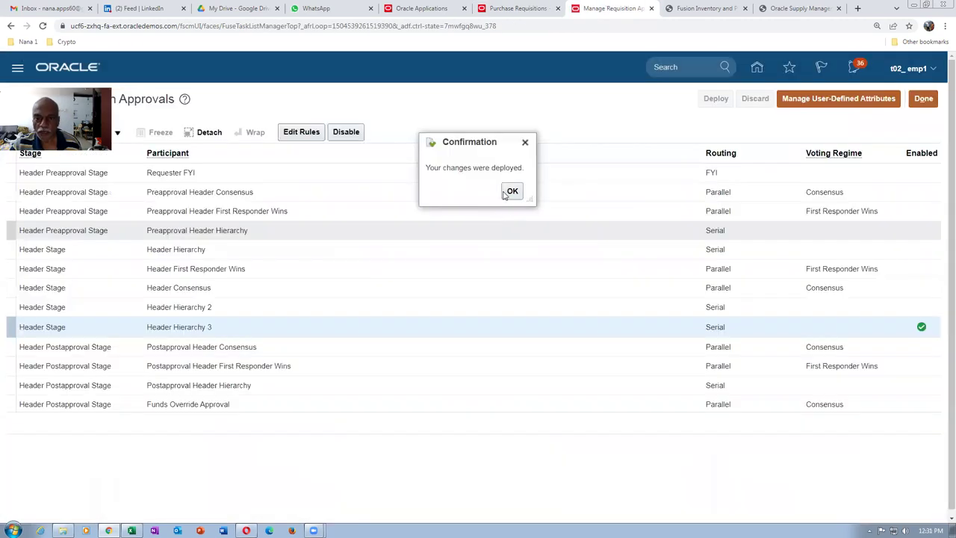
pyautogui.click(512, 191)
# Go back to the edited desktop item requisition, review its approval chain under Manage Approvals, and submit it
pyautogui.click(521, 8)
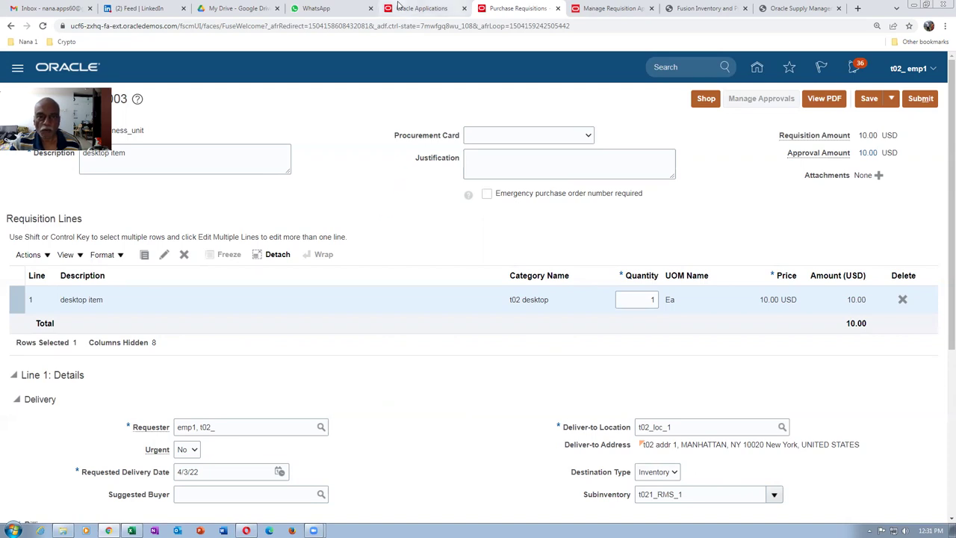
pyautogui.click(422, 9)
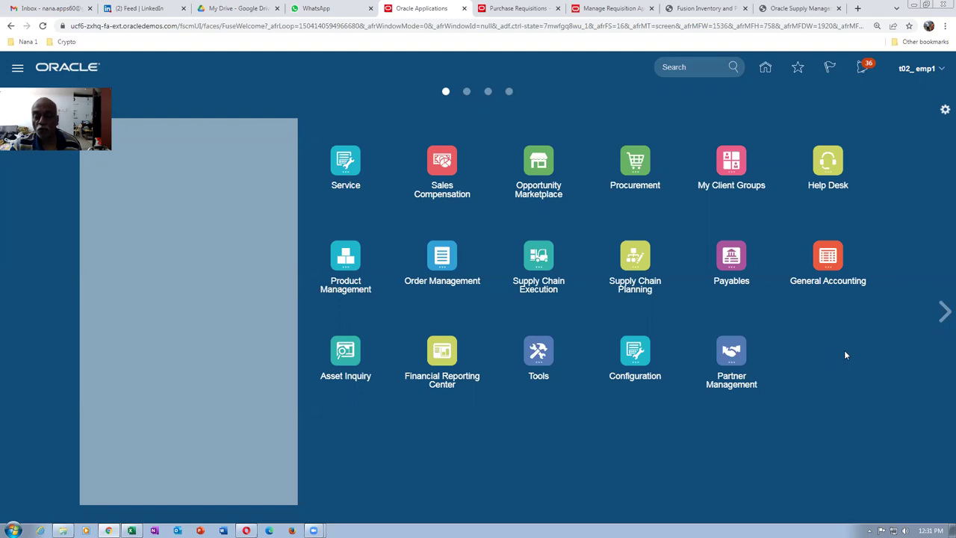
pyautogui.click(513, 9)
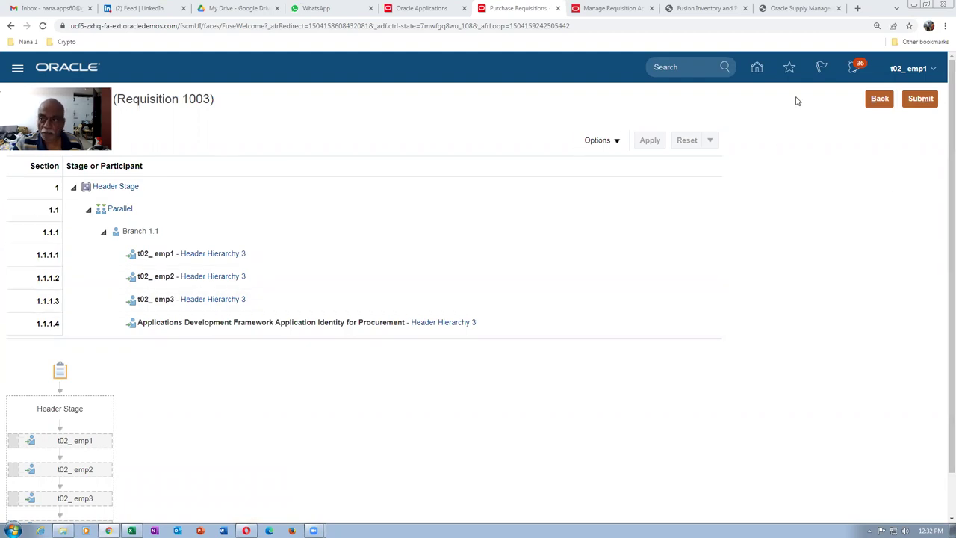
pyautogui.click(919, 101)
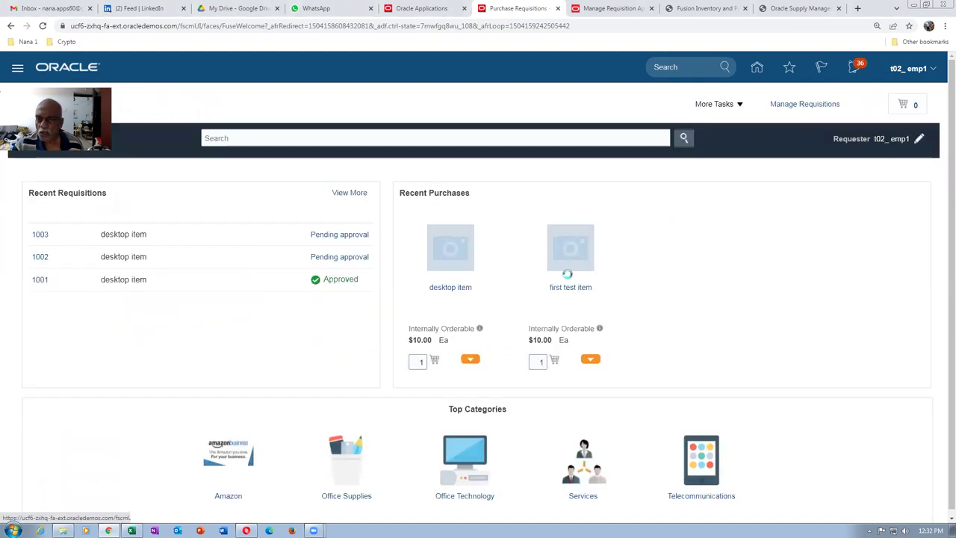
# Open the resubmitted desktop item requisition and examine its approval stages and the assignment reason of the first approver
pyautogui.click(38, 237)
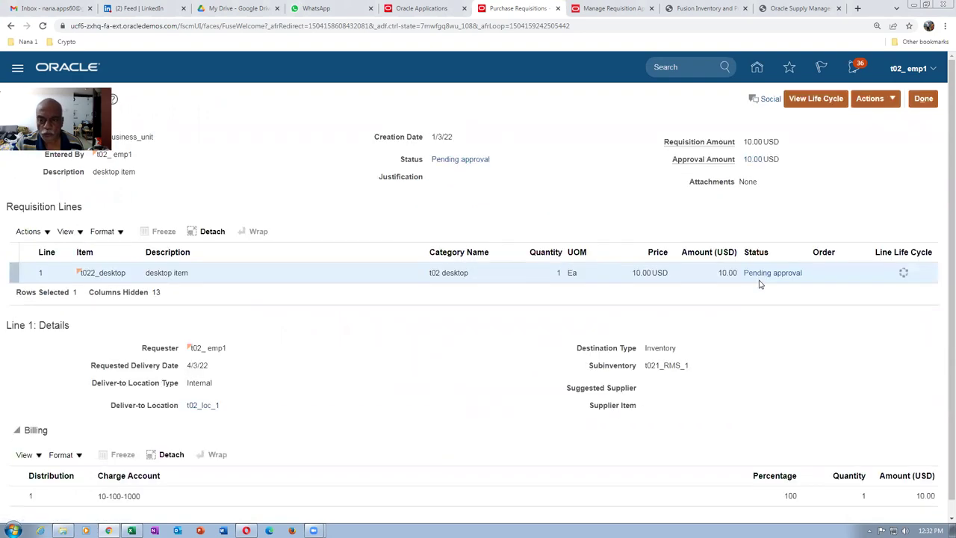
pyautogui.click(770, 274)
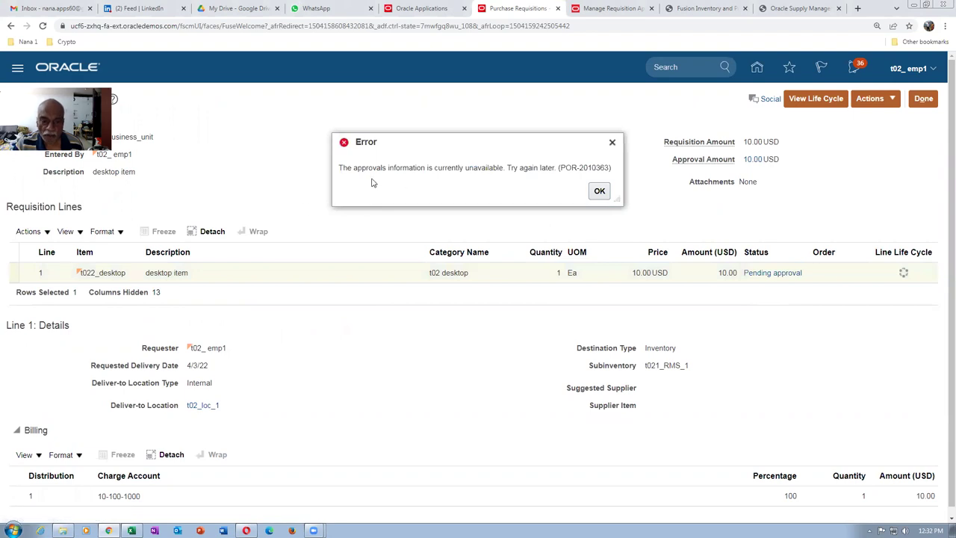
pyautogui.click(599, 192)
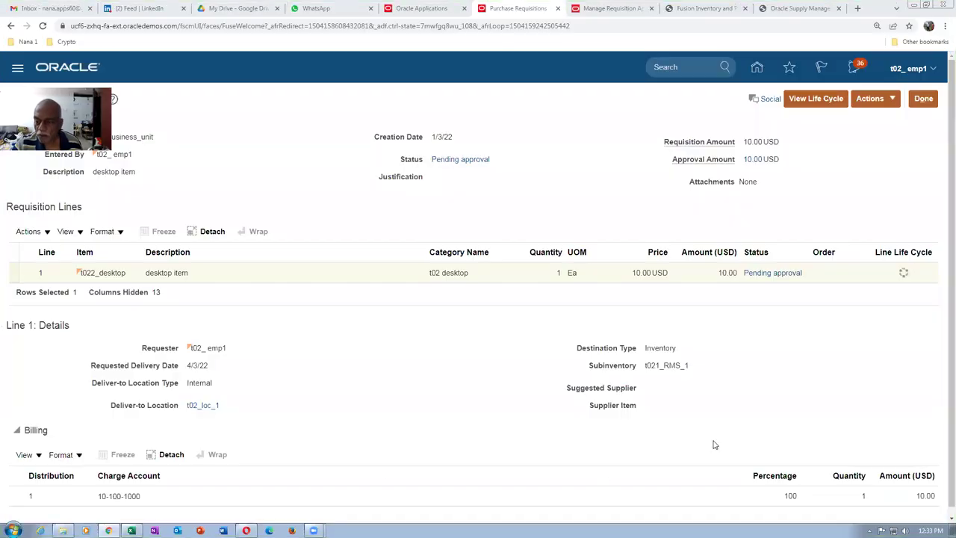
pyautogui.click(785, 273)
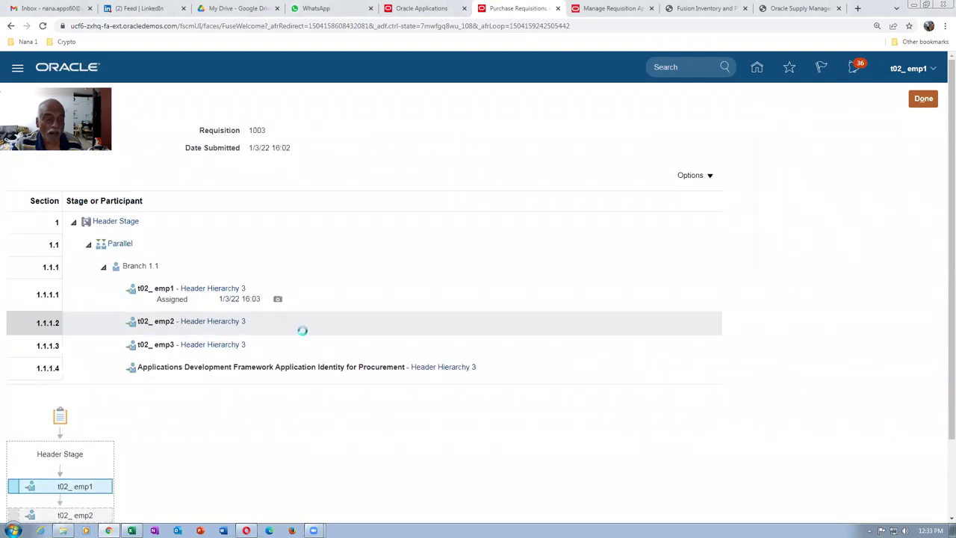
pyautogui.scroll(-2, 301, 332)
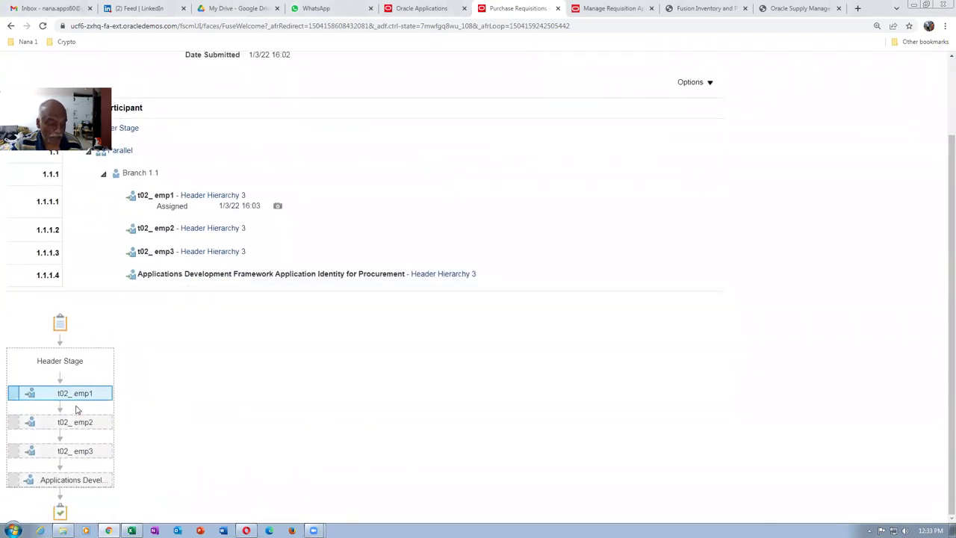
pyautogui.moveTo(103, 397)
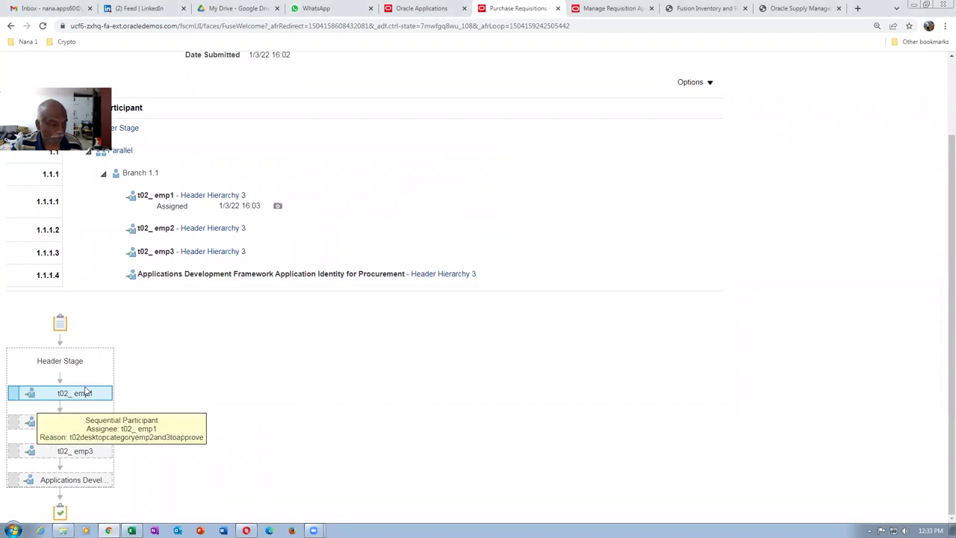
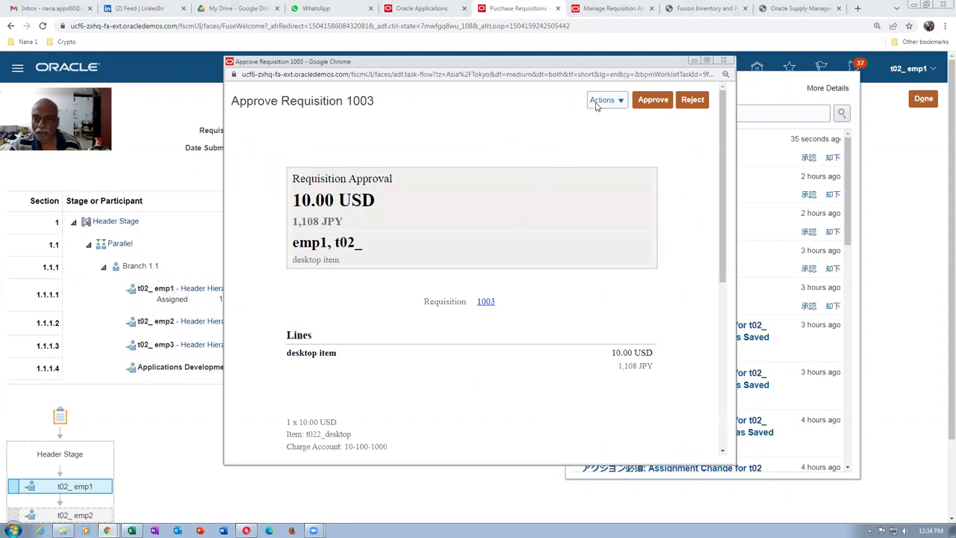
# Start delegating the desktop item requisition's approval, searching user names for t02 and choosing t02_ emp11 as the delegate
pyautogui.click(603, 99)
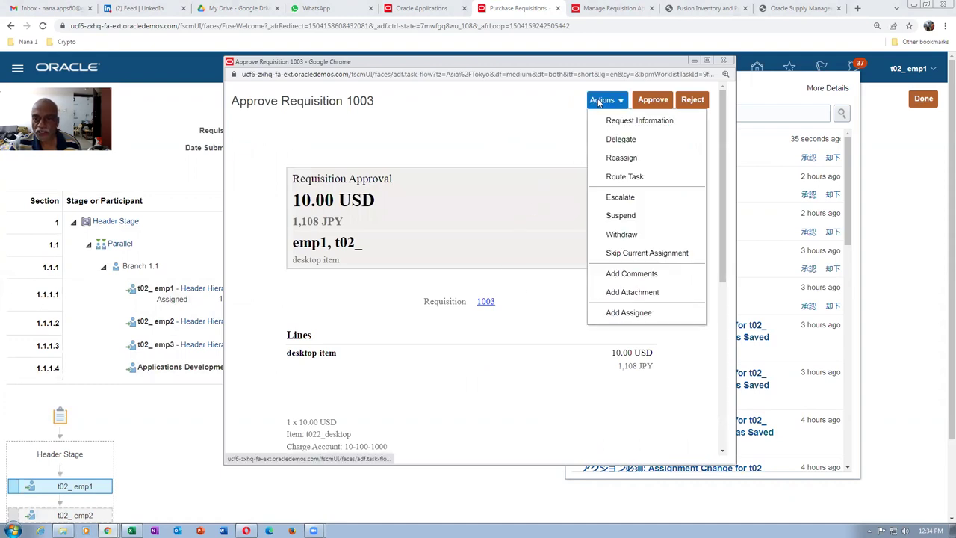
pyautogui.click(617, 144)
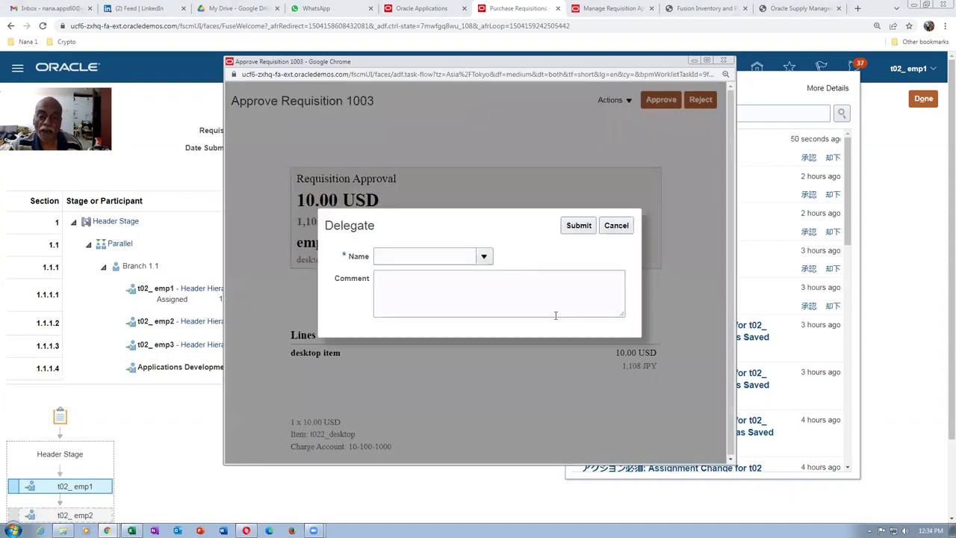
pyautogui.click(484, 256)
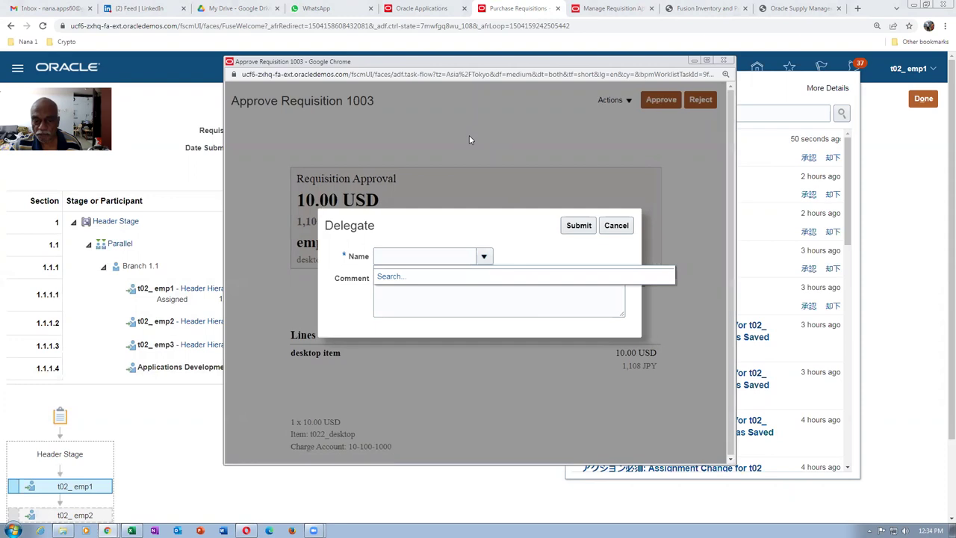
pyautogui.click(388, 277)
pyautogui.click(507, 157)
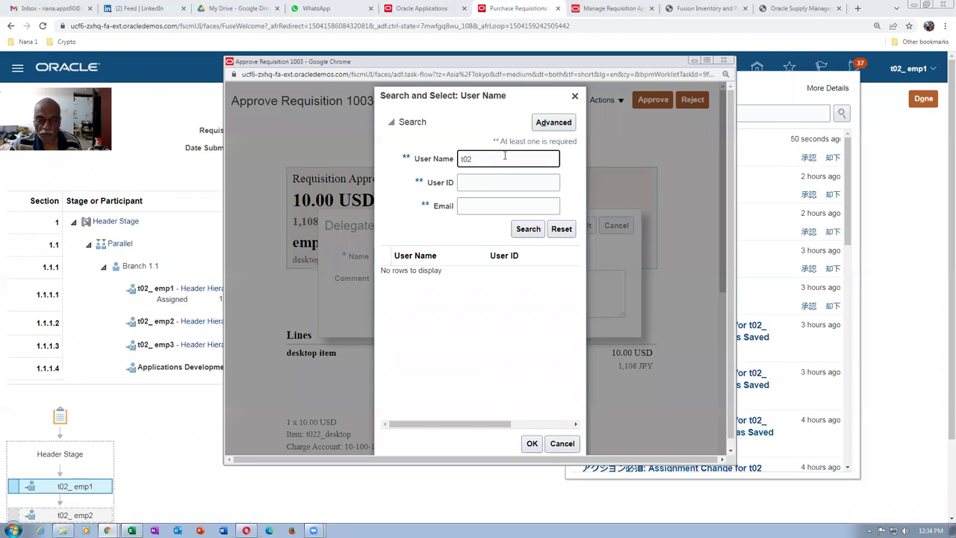
pyautogui.press('Return')
pyautogui.click(444, 299)
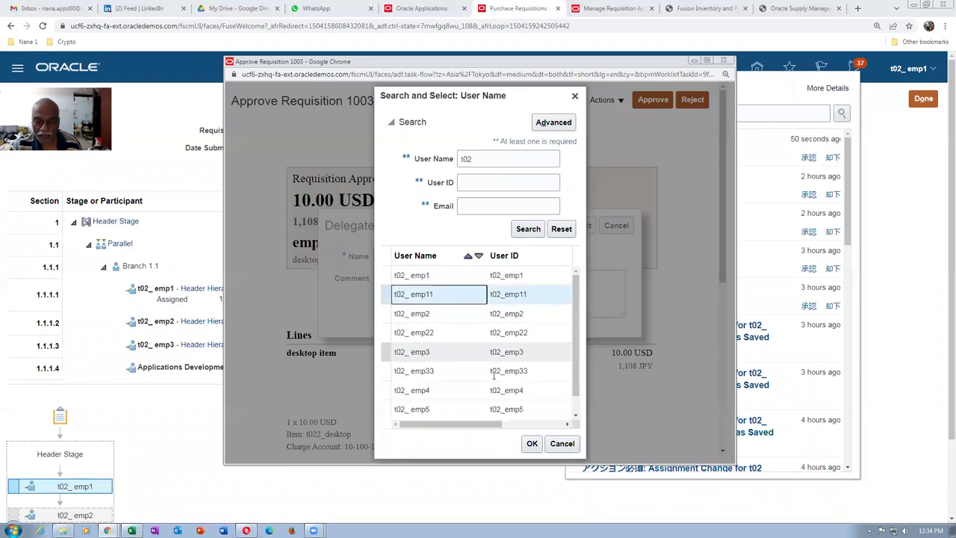
pyautogui.click(533, 443)
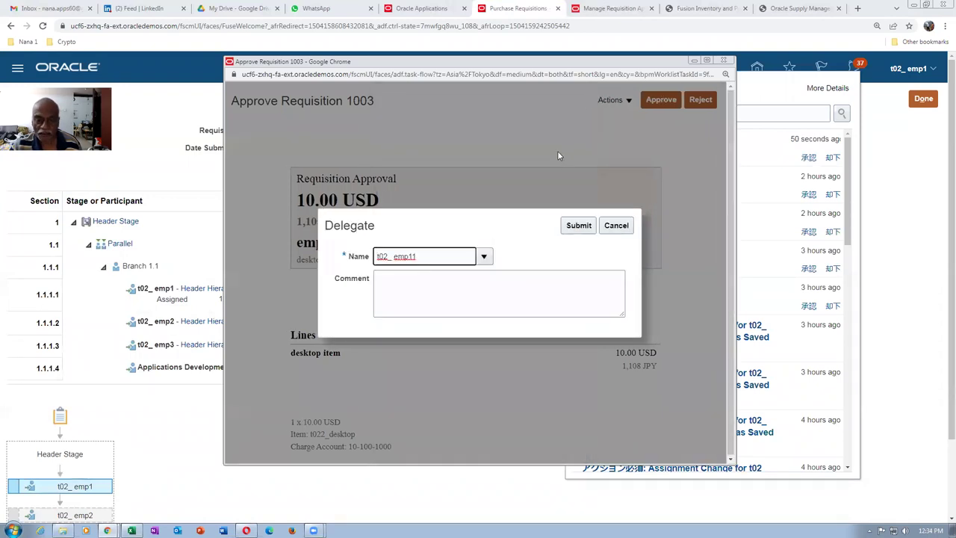
# Add the delegation comment "Is this the right item for our requirement ???", submit the delegation and close the approval window
pyautogui.click(415, 291)
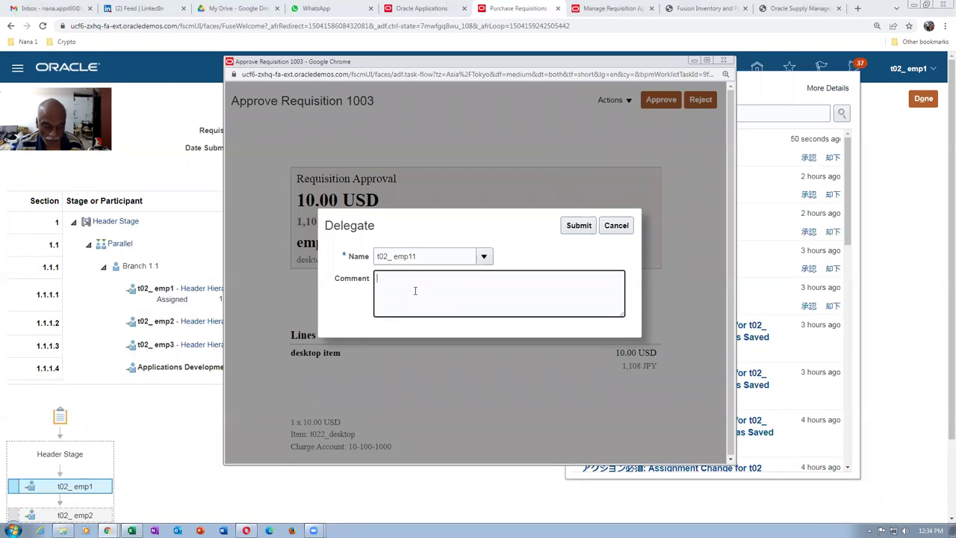
pyautogui.write('Is this the right item for ou')
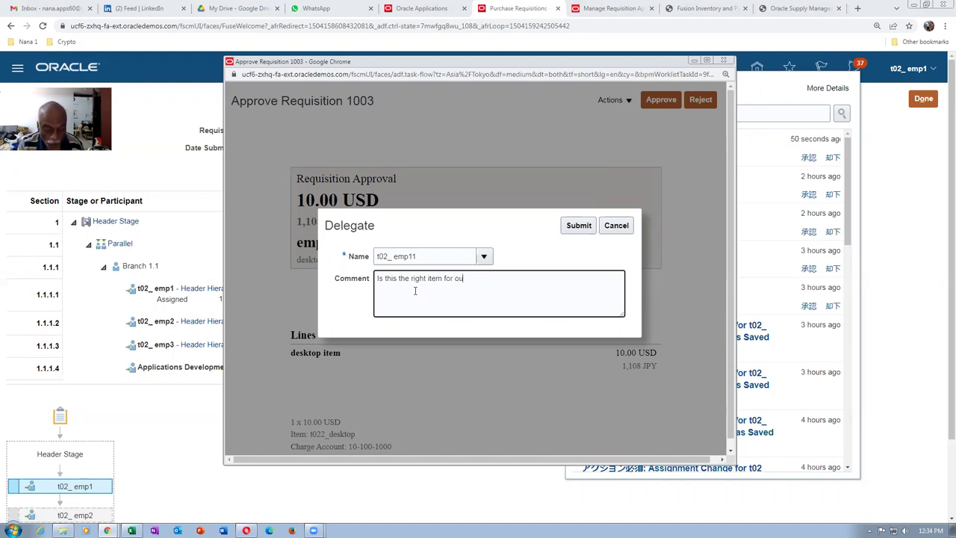
pyautogui.write('r requirement ???')
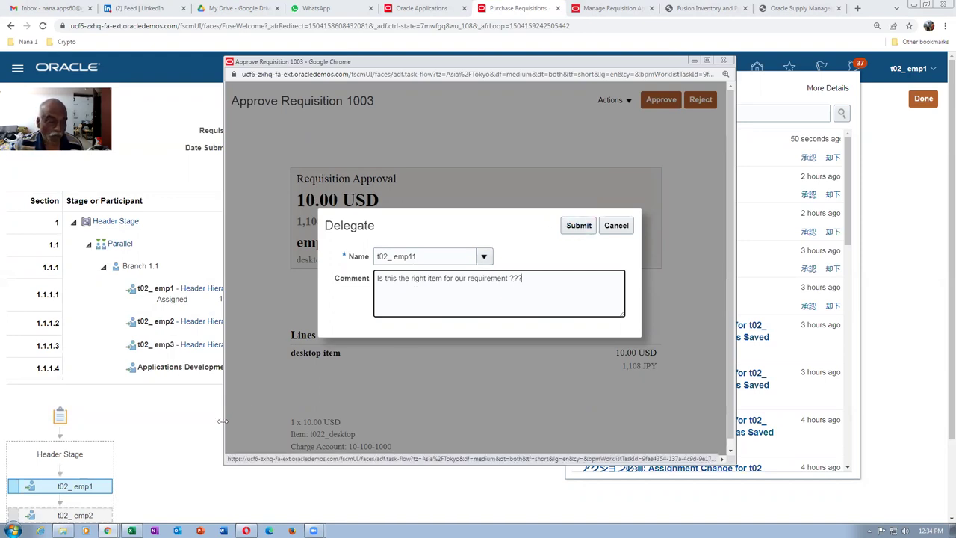
pyautogui.click(576, 227)
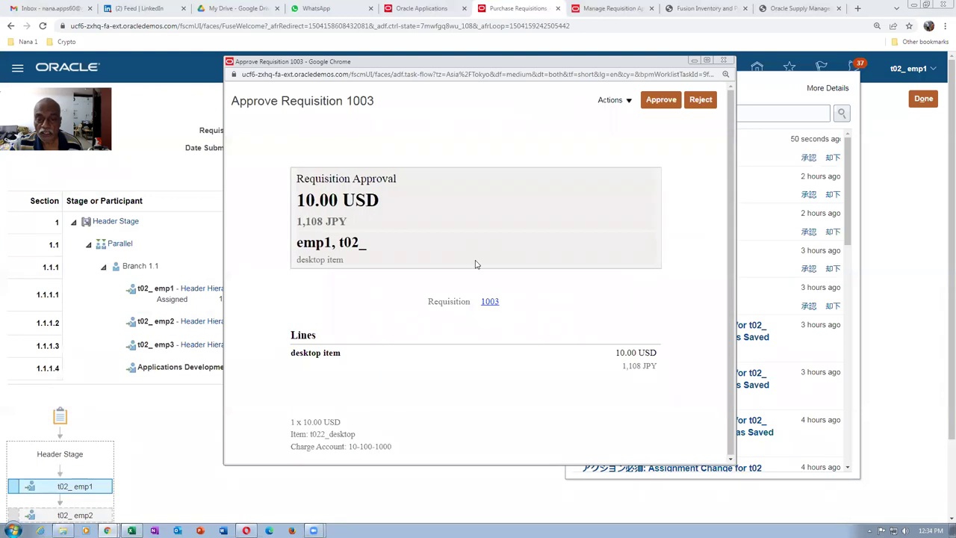
pyautogui.click(723, 61)
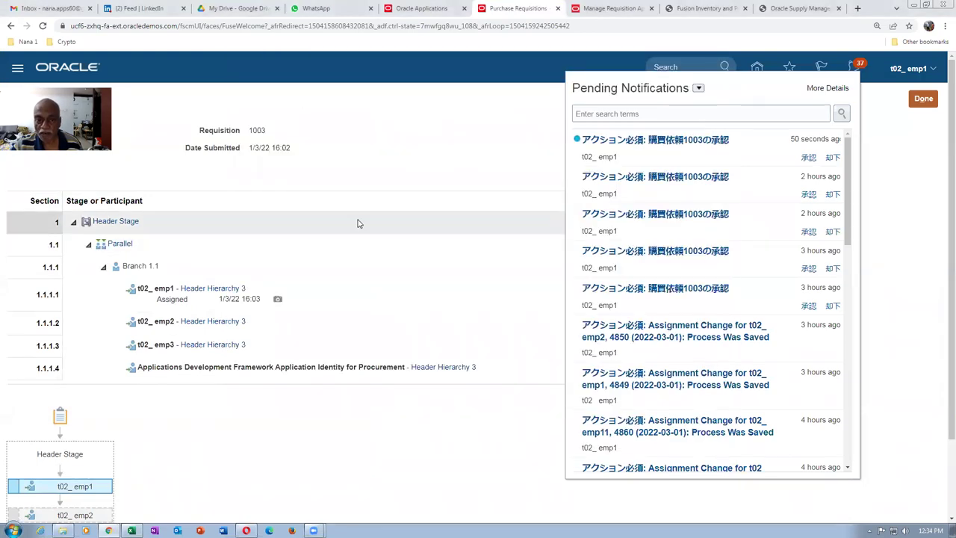
# Reopen the approval details from the requisition line's status and examine the updated approver chain down to its diagram
pyautogui.click(374, 162)
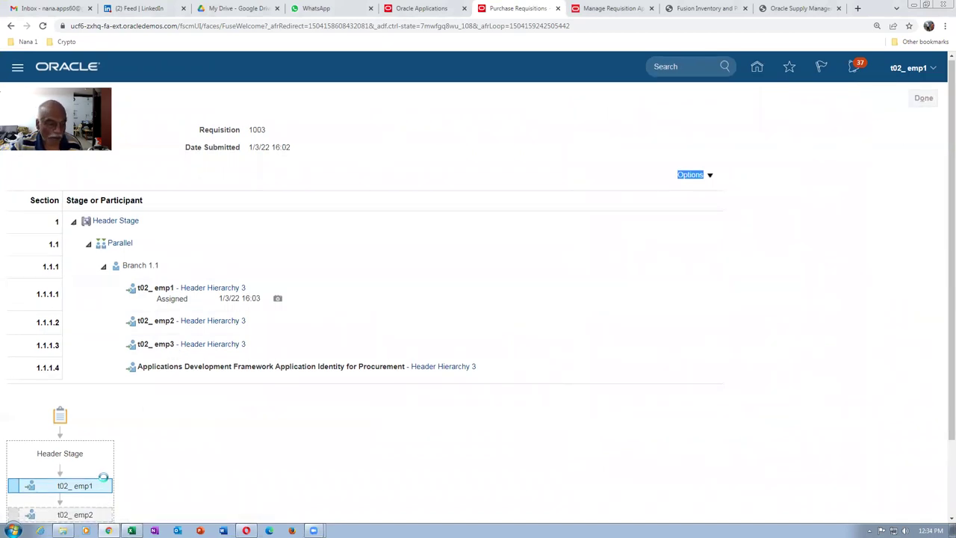
pyautogui.scroll(-1, 100, 478)
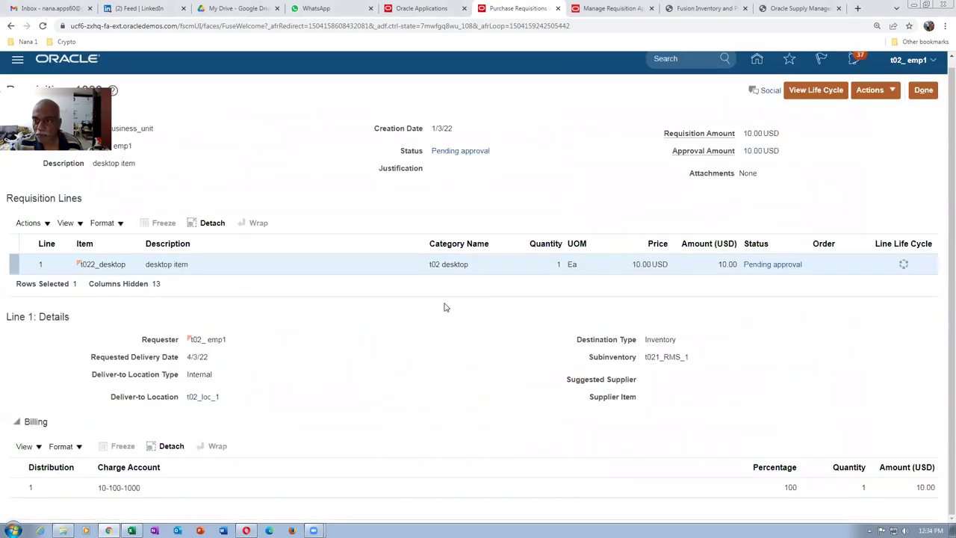
pyautogui.click(781, 269)
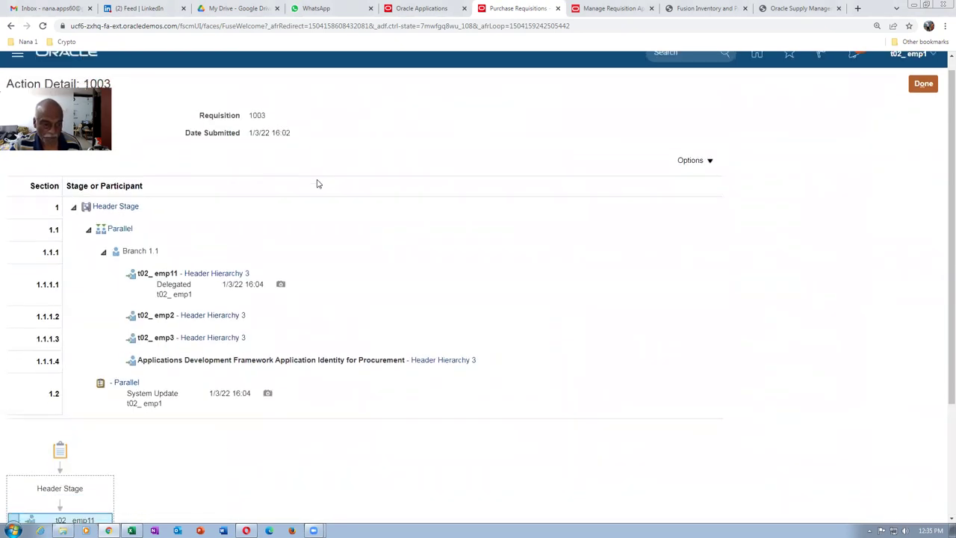
pyautogui.scroll(-2, 317, 181)
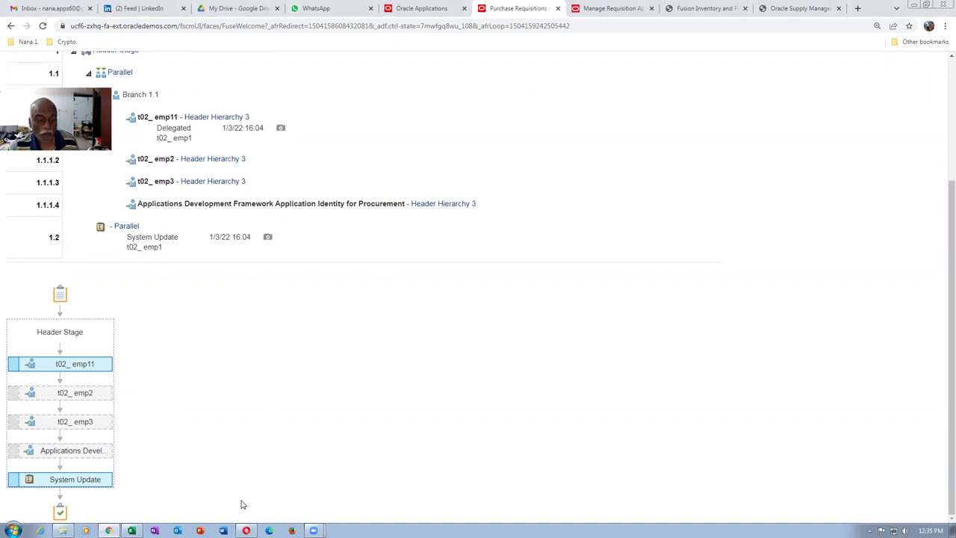
# Switch to the Opera browser and sign in to Oracle Applications Cloud again as t02_emp11 with the account password
pyautogui.click(247, 530)
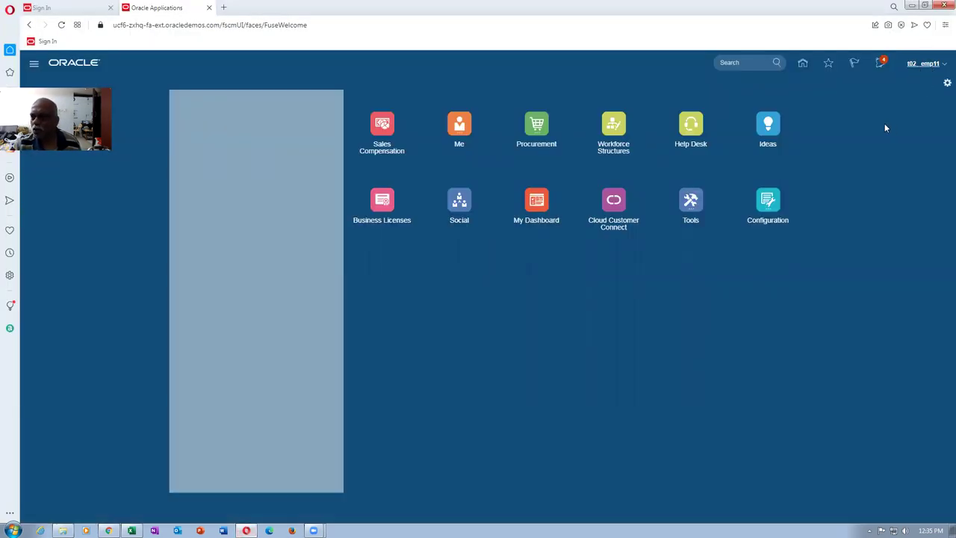
pyautogui.click(881, 66)
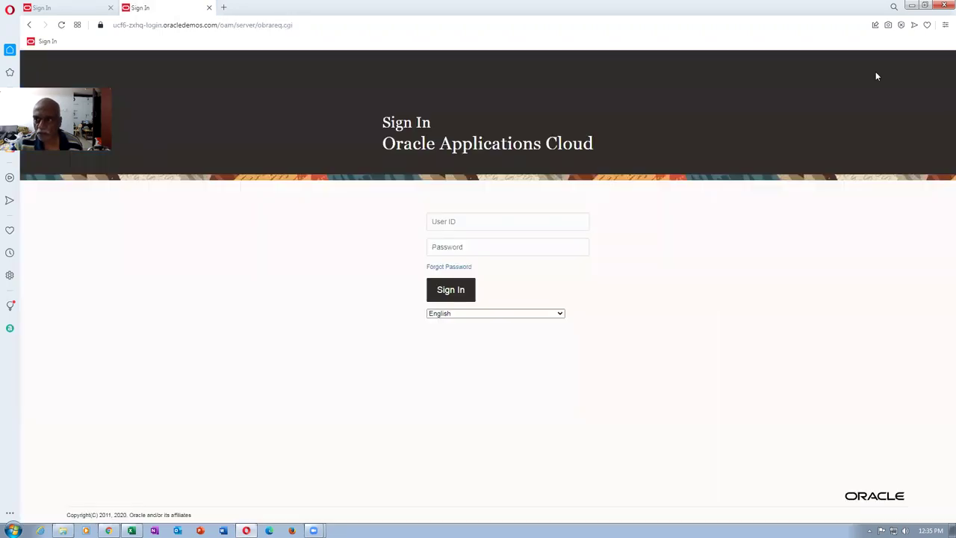
pyautogui.click(461, 218)
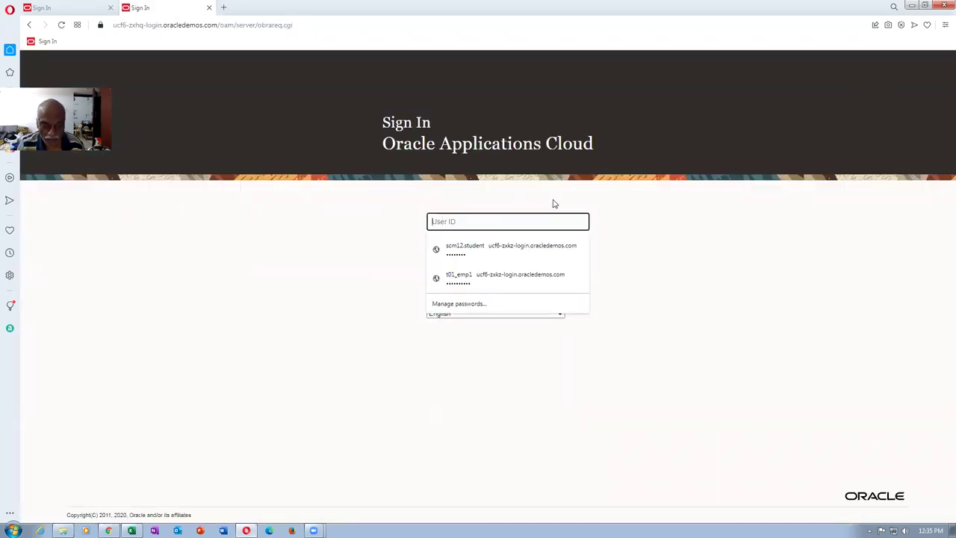
pyautogui.write('t02')
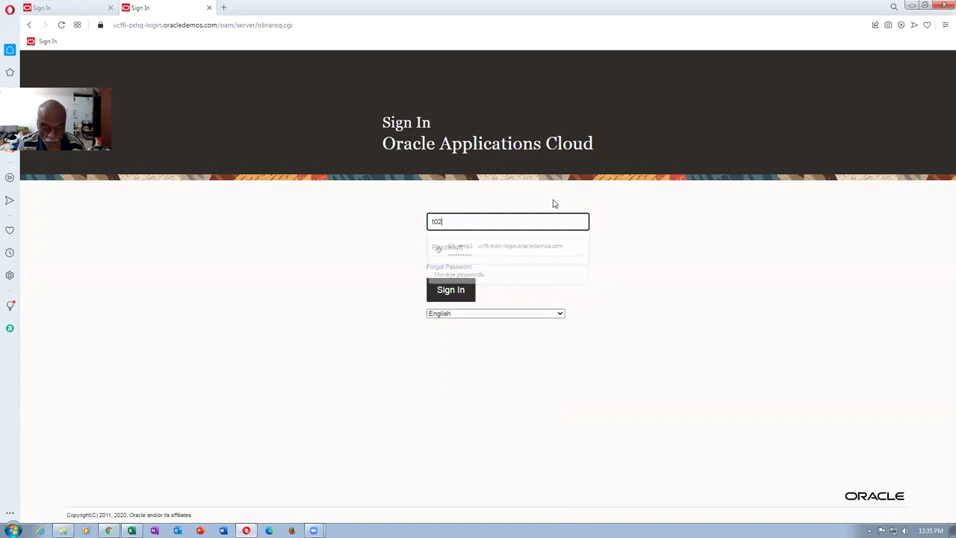
pyautogui.write('_emp11')
pyautogui.press('Tab')
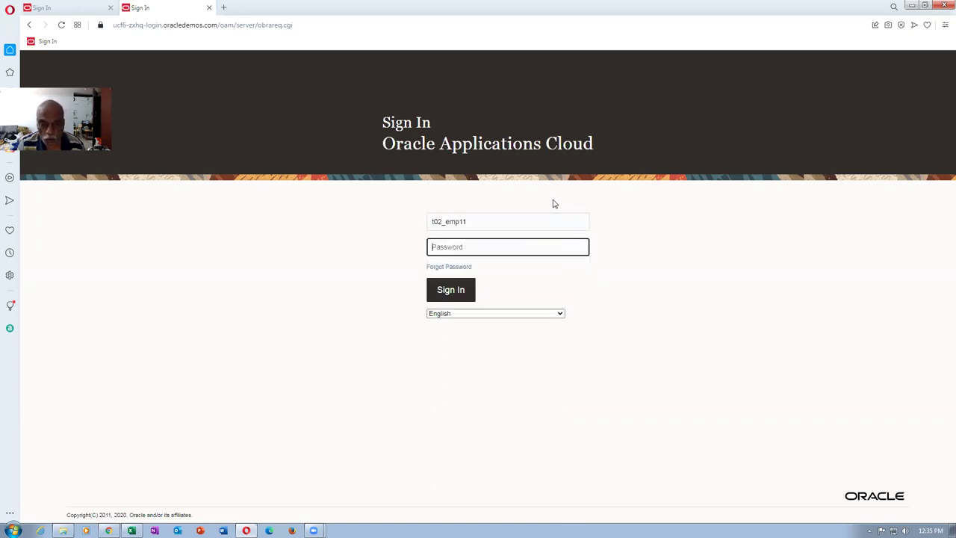
pyautogui.write('****')
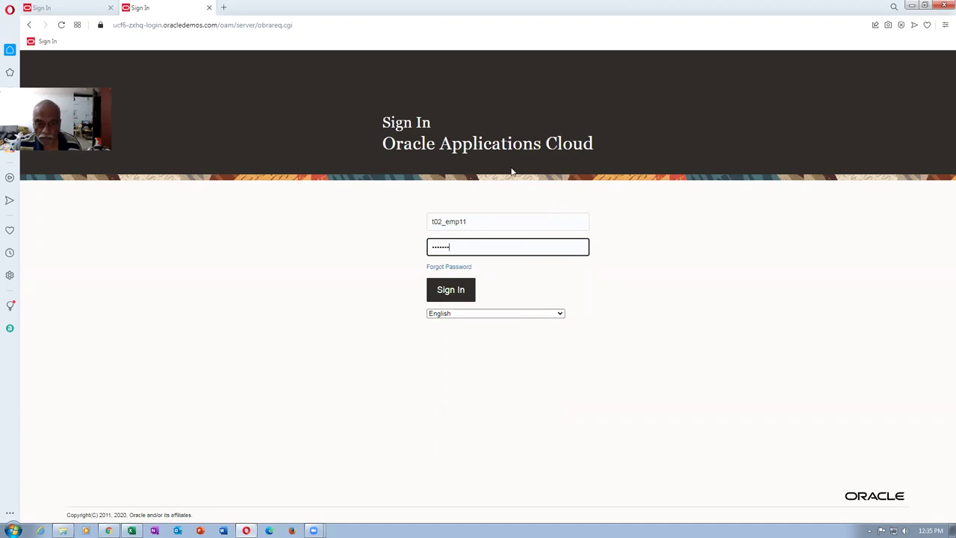
pyautogui.click(463, 293)
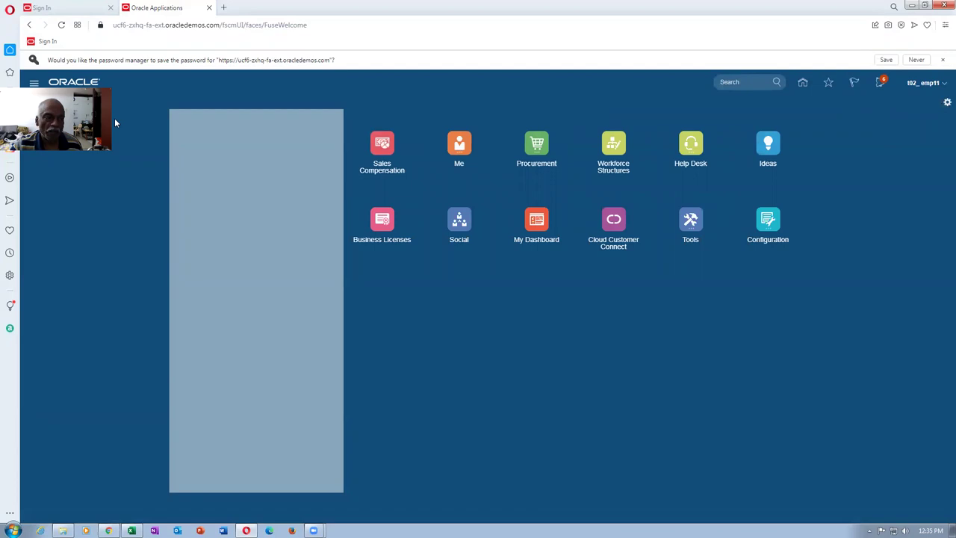
# Open the newest delegated requisition approval from the pending notifications and review its approval history and delegation comment
pyautogui.click(34, 84)
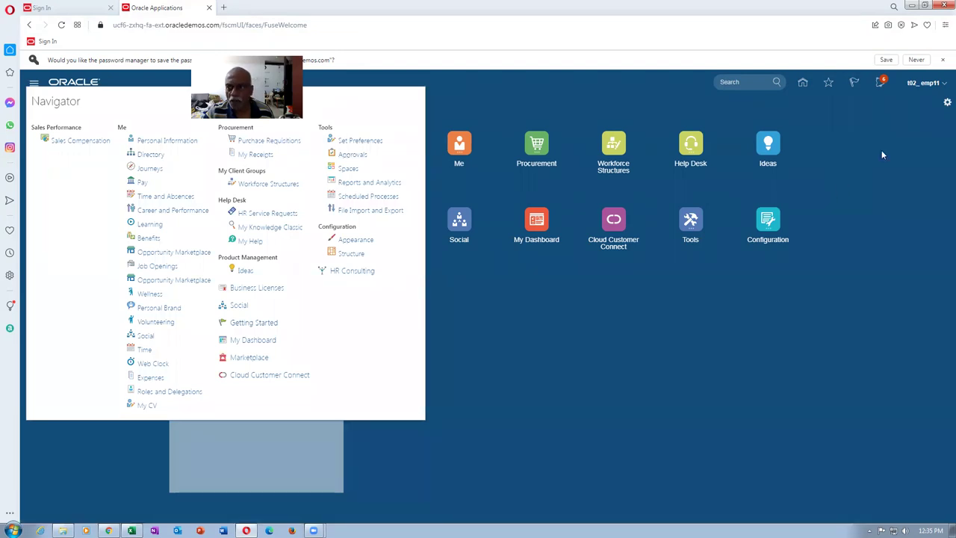
pyautogui.click(878, 83)
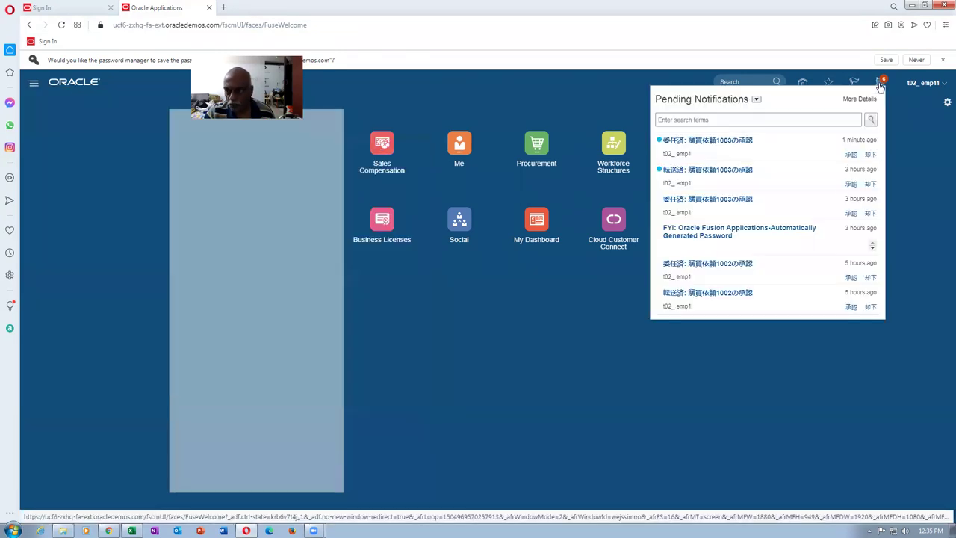
pyautogui.click(728, 142)
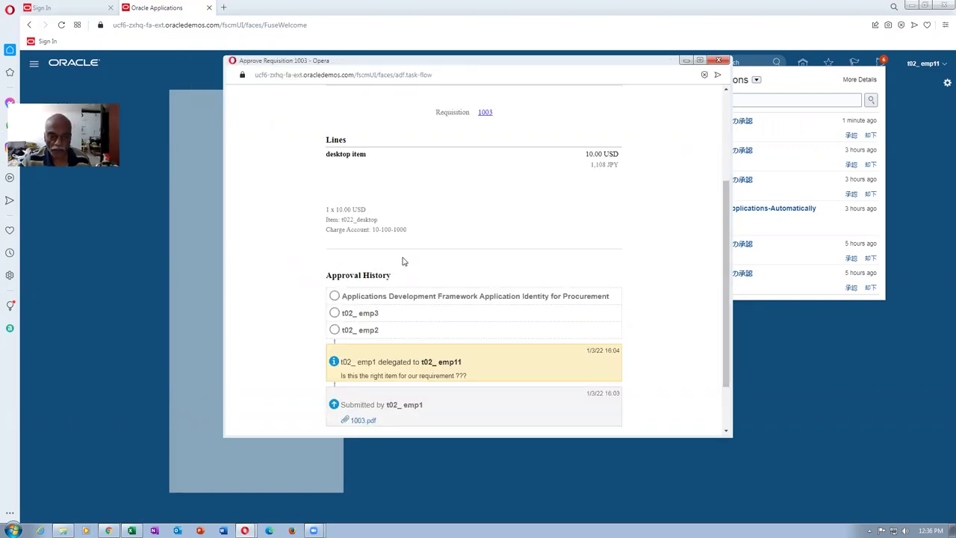
pyautogui.scroll(-2, 403, 261)
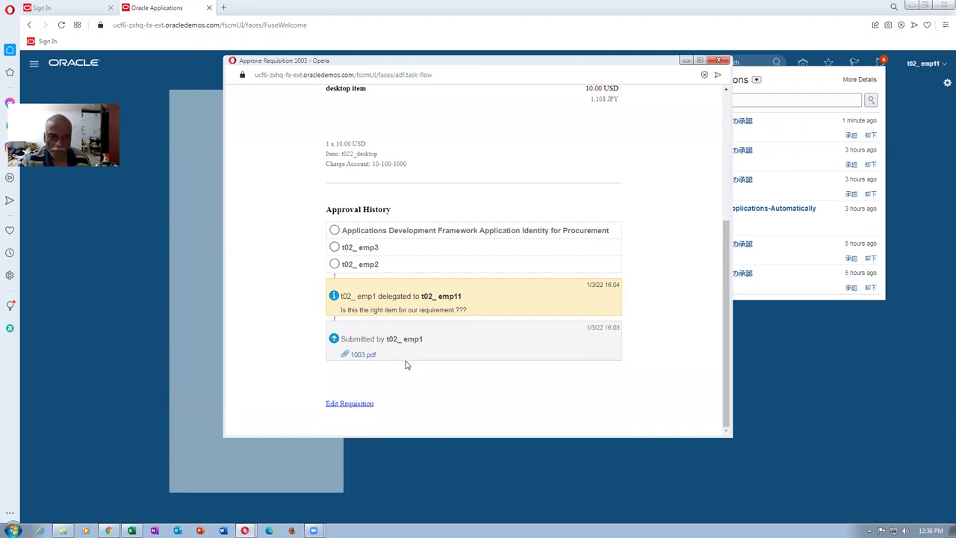
pyautogui.scroll(5, 538, 280)
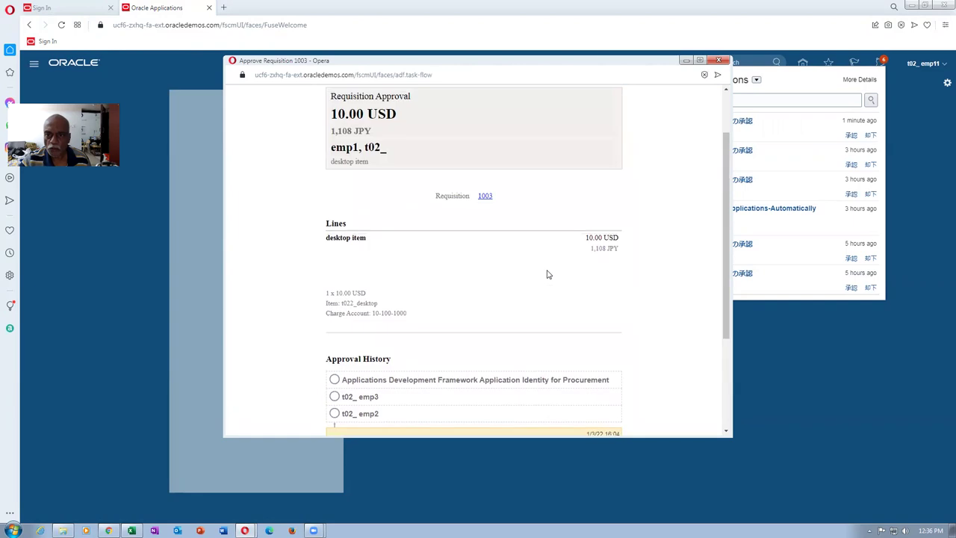
# Approve the delegated requisition with the comment "Yes. Thi sis the correct item . Approved" and submit it
pyautogui.click(670, 99)
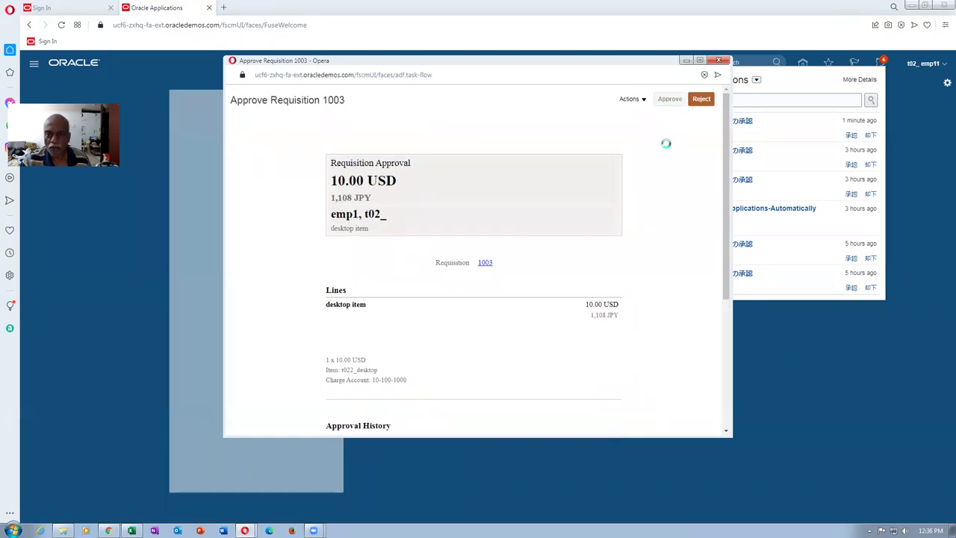
pyautogui.click(385, 227)
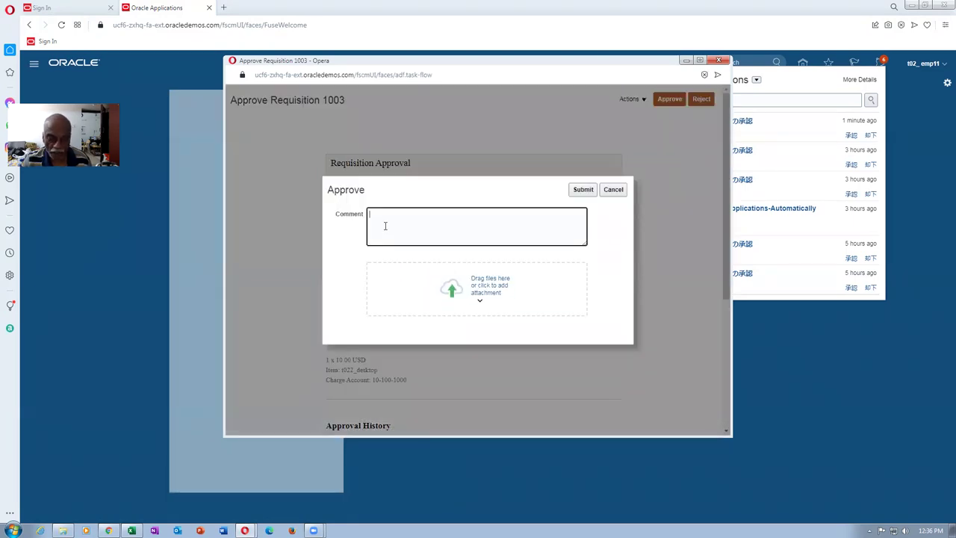
pyautogui.write('Yes Thi sis the correct item . Approved')
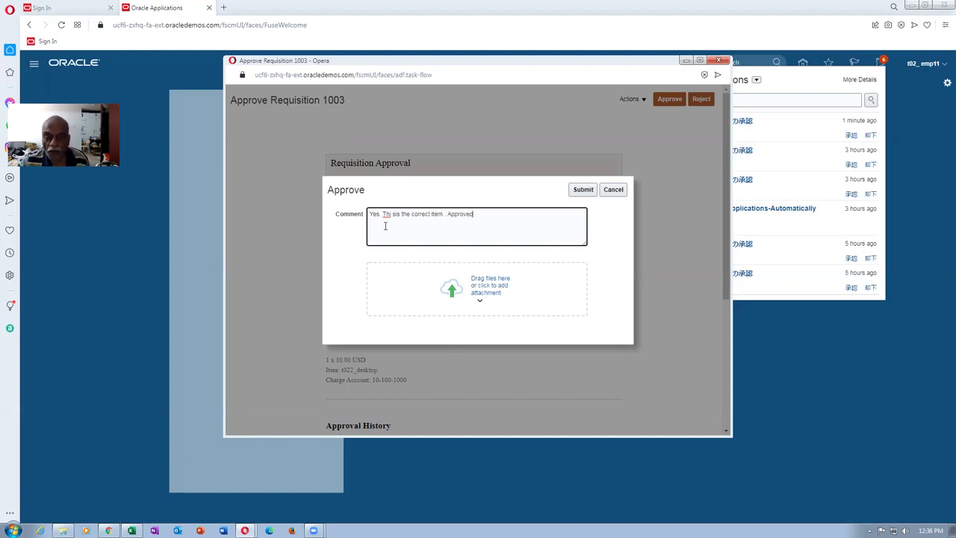
pyautogui.click(584, 191)
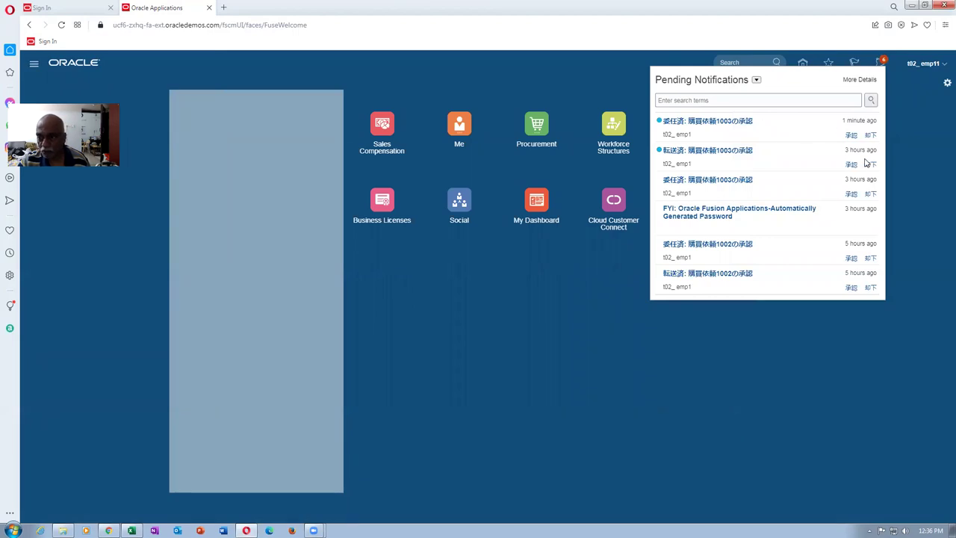
# Close and reopen the pending notifications to check whether the approved requisition is still listed
pyautogui.click(579, 345)
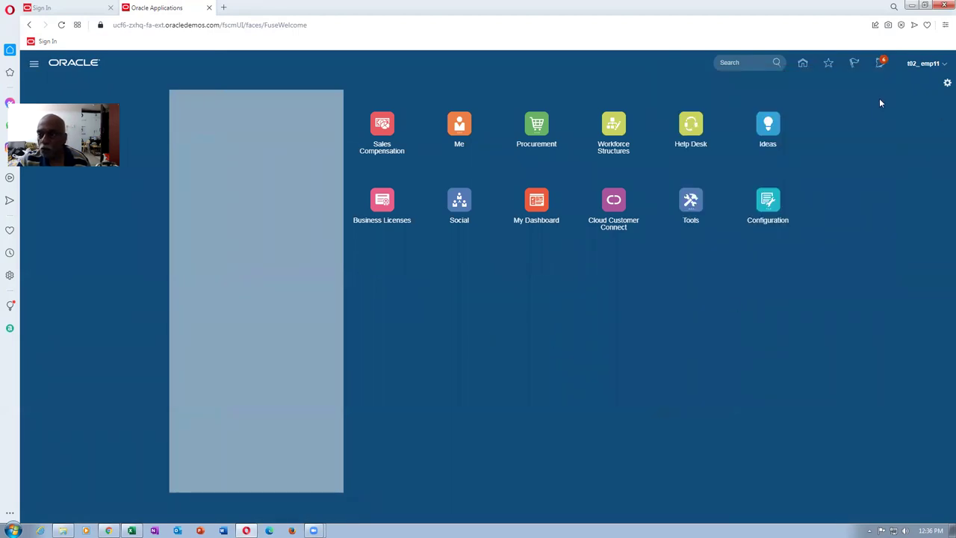
pyautogui.click(881, 65)
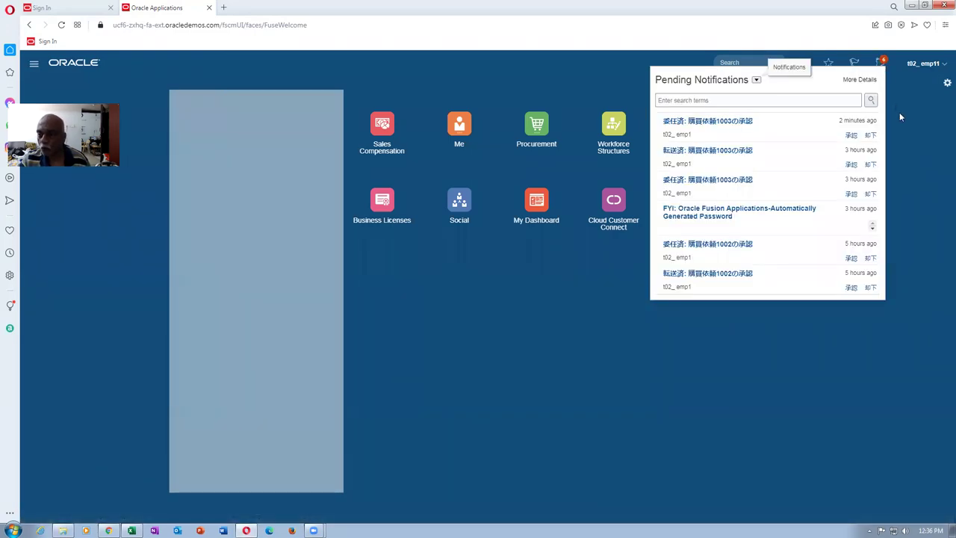
pyautogui.click(530, 377)
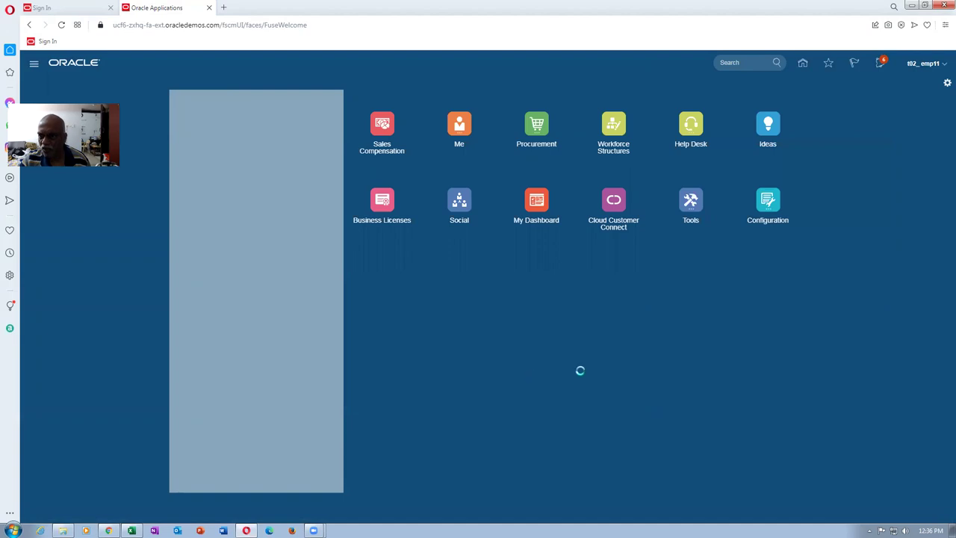
pyautogui.click(879, 64)
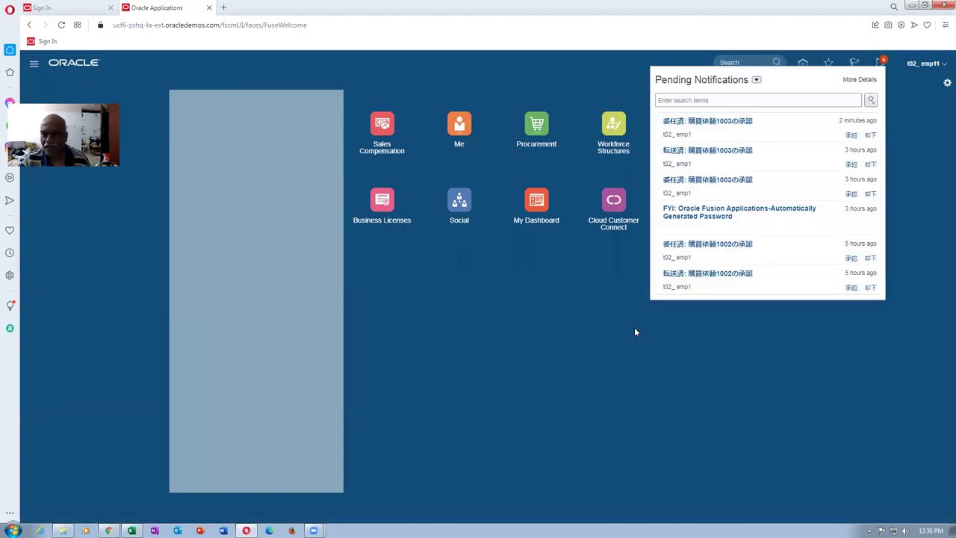
# Reopen the newest delegated requisition 1003 approval notification, review its updated approval history and close it
pyautogui.click(716, 121)
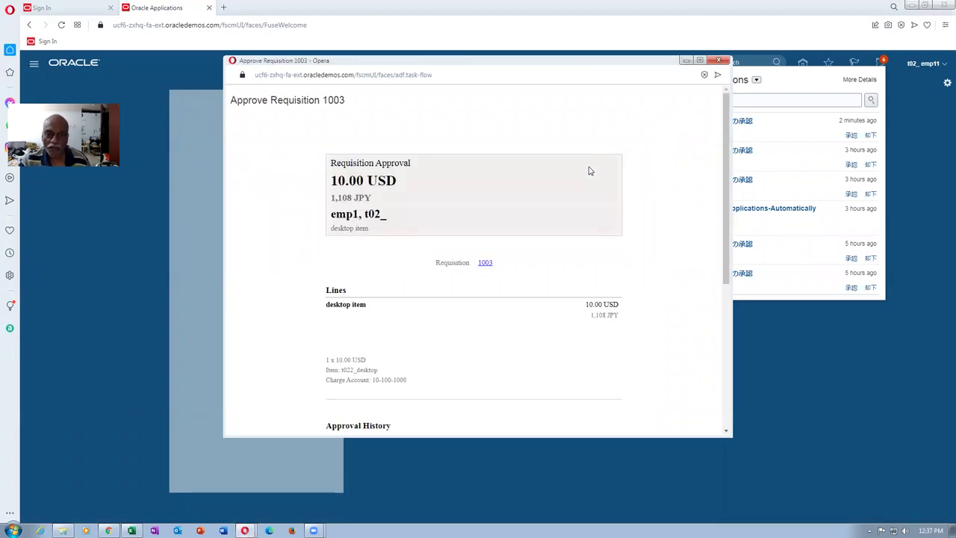
pyautogui.moveTo(726, 176); pyautogui.dragTo(742, 254)
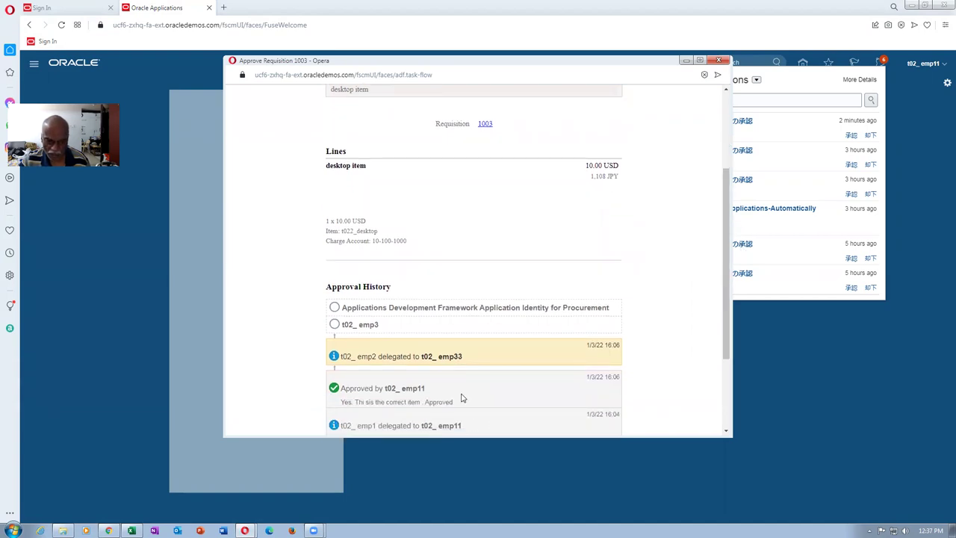
pyautogui.click(718, 59)
pyautogui.click(934, 179)
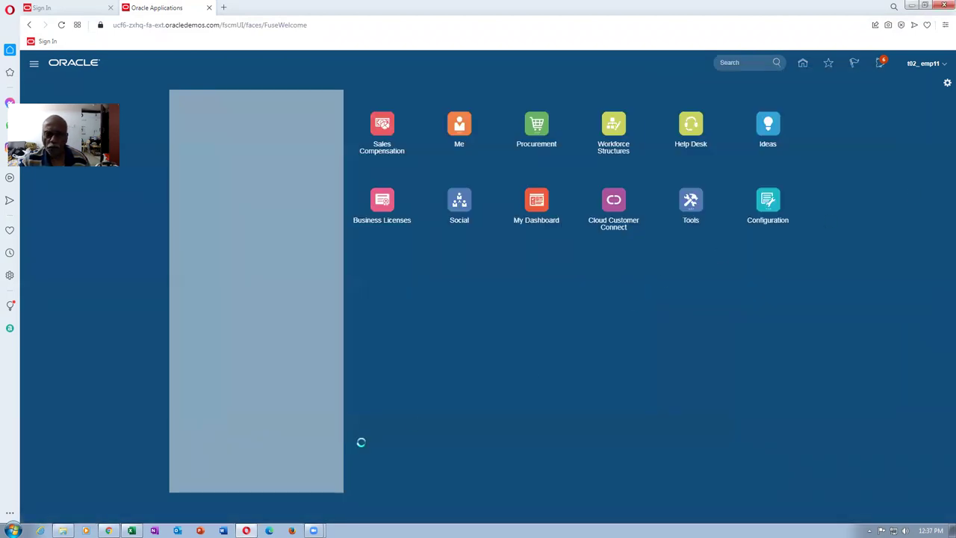
# Switch to Chrome, return to requisition 1003 and reopen its pending approval details to review the updated approval chain
pyautogui.click(109, 531)
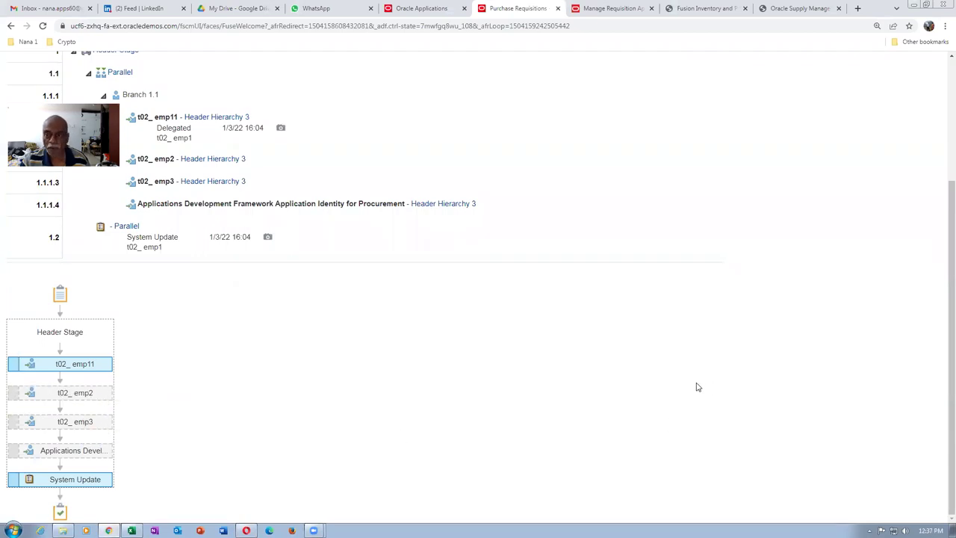
pyautogui.scroll(5, 777, 291)
pyautogui.click(923, 98)
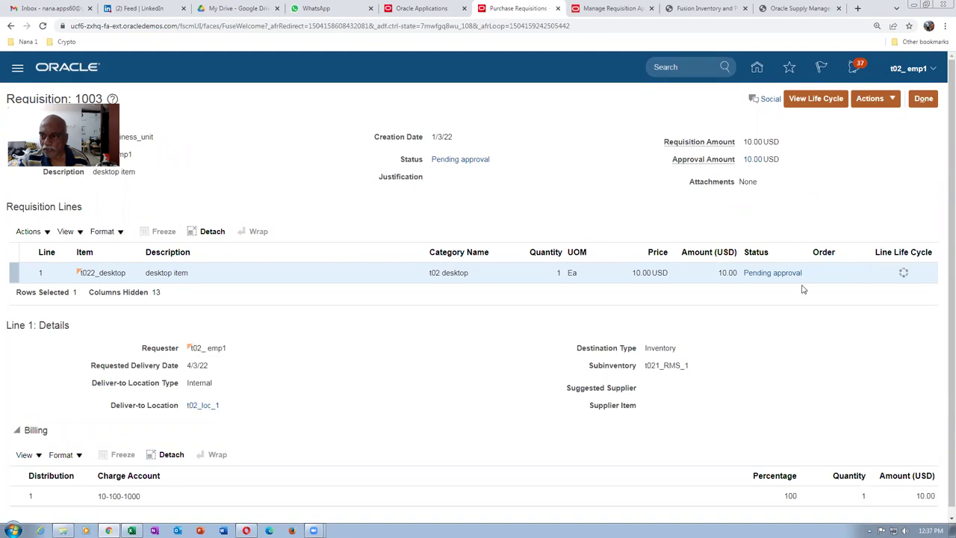
pyautogui.click(771, 273)
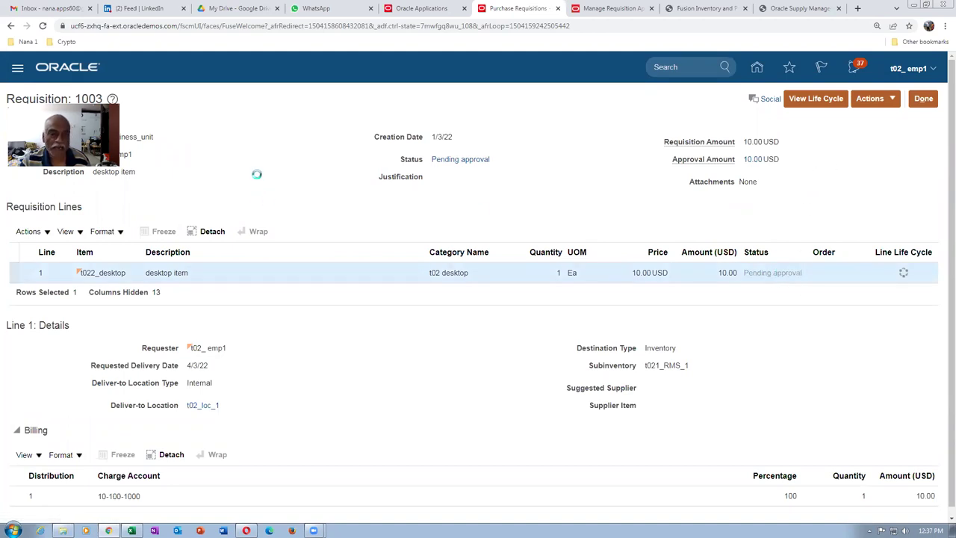
pyautogui.scroll(-3, 260, 179)
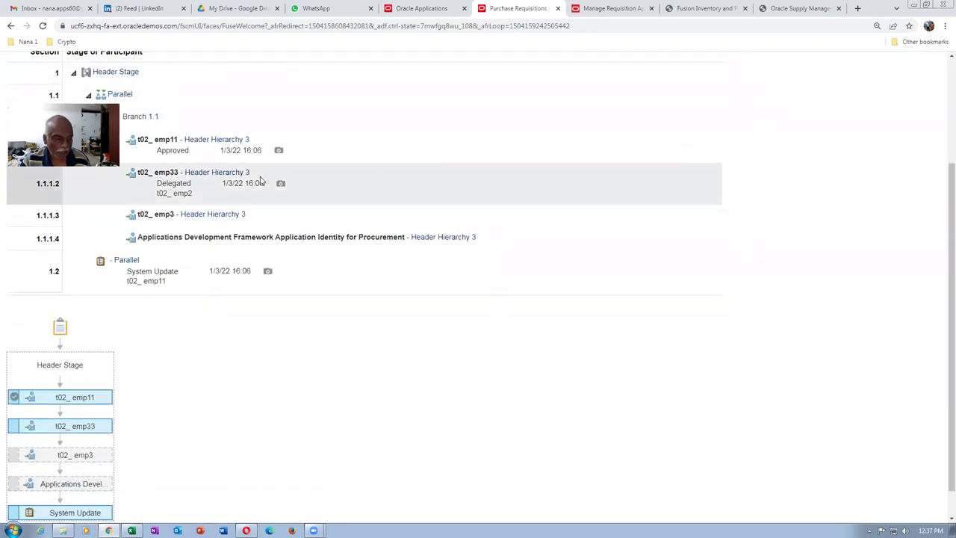
pyautogui.scroll(-1, 261, 179)
pyautogui.moveTo(82, 418)
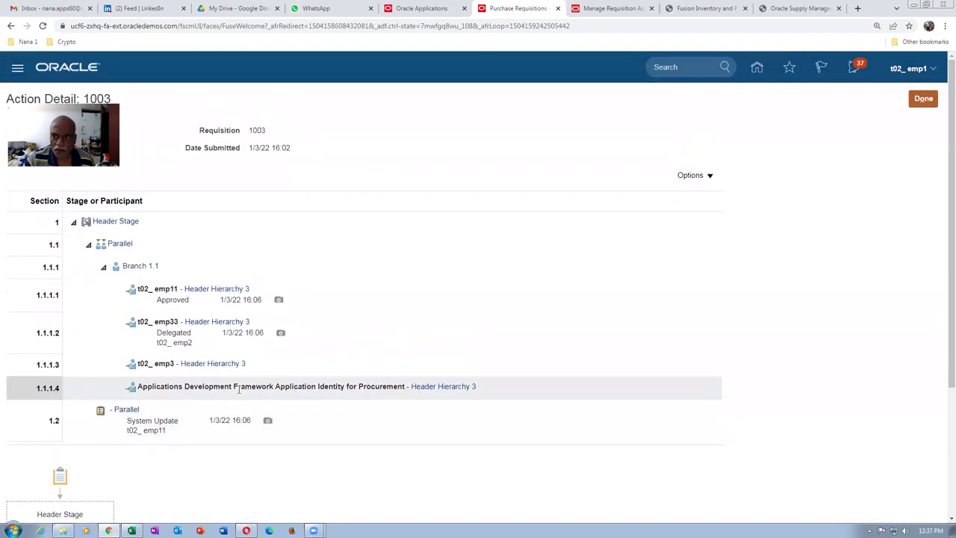
# Open the full BPM Worklist from the pending notifications and go to its user preferences
pyautogui.click(852, 68)
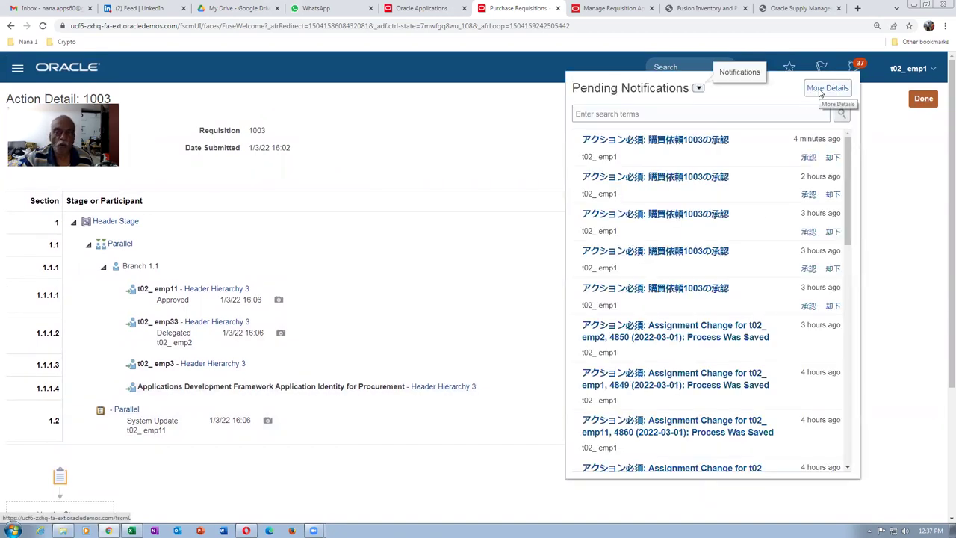
pyautogui.click(820, 90)
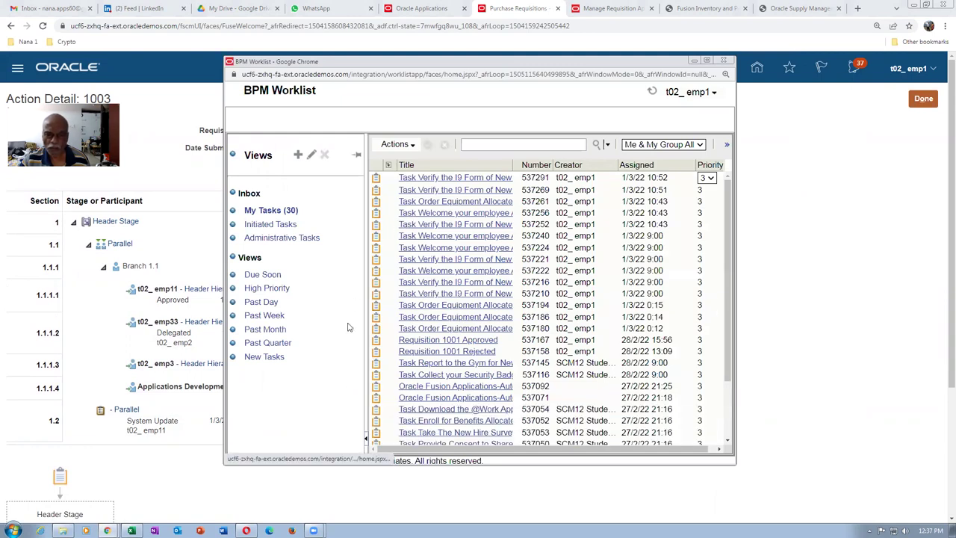
pyautogui.click(690, 92)
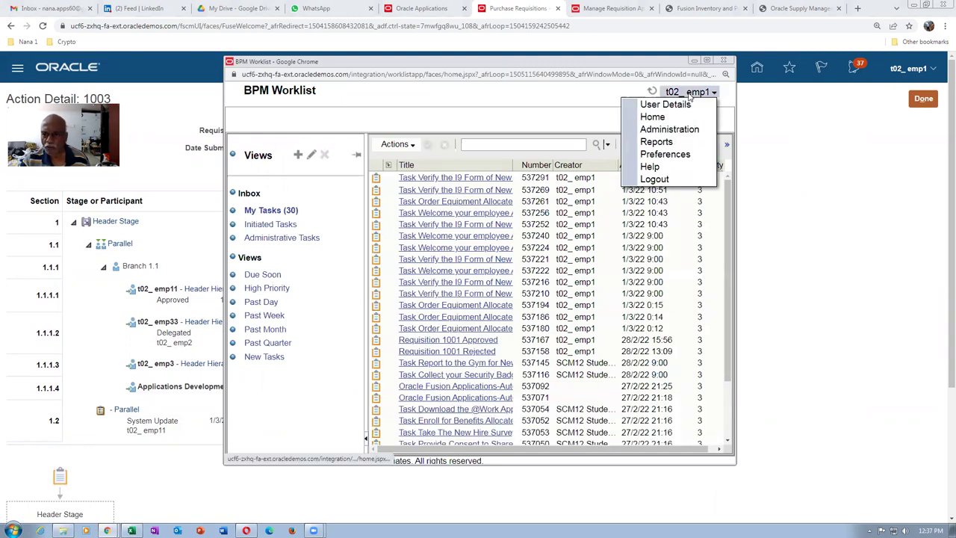
pyautogui.click(666, 154)
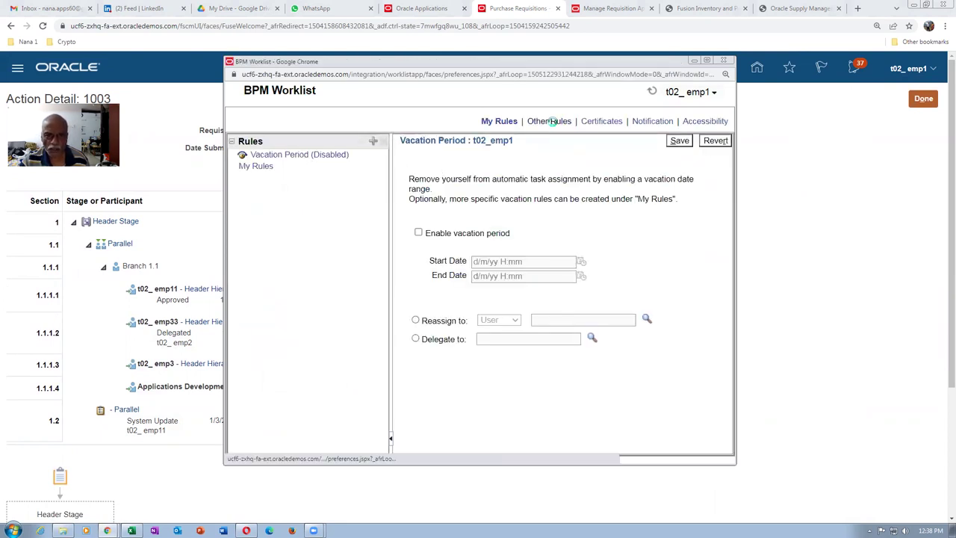
# Look up the vacation rule of another user, t02_emp22, in the worklist preferences
pyautogui.click(552, 122)
pyautogui.click(328, 161)
pyautogui.press('BackSpace')
pyautogui.write('22')
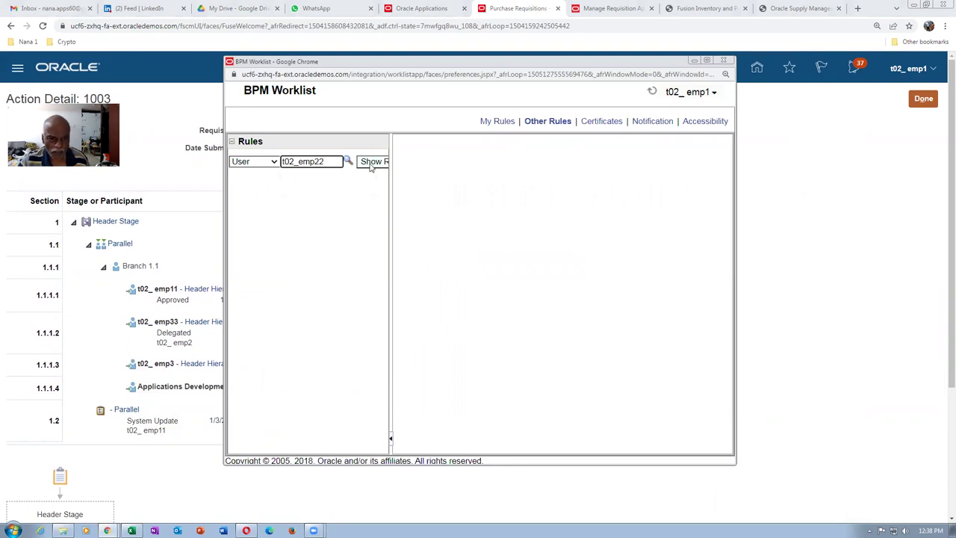
pyautogui.click(375, 165)
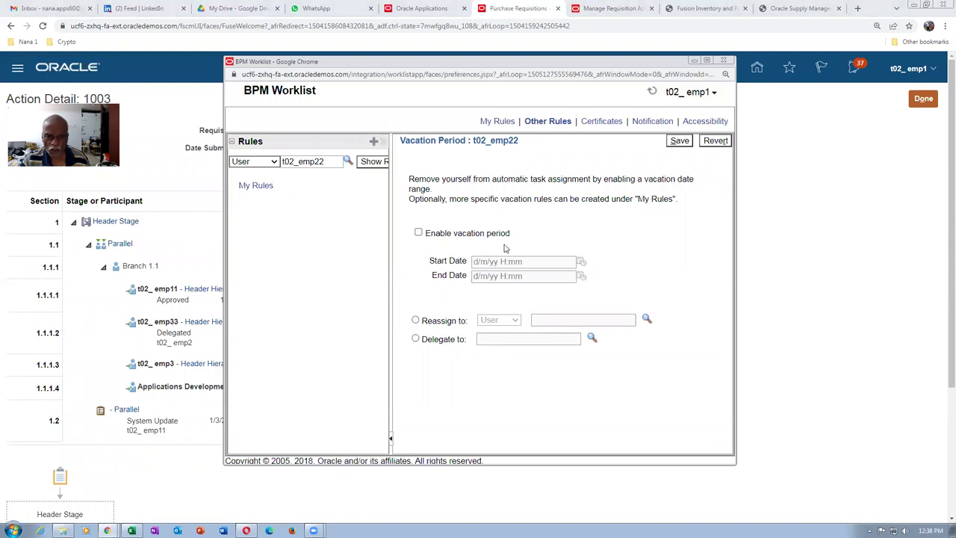
# Look up the vacation period and personal rules of user t02_emp11
pyautogui.click(327, 163)
pyautogui.press('BackSpace')
pyautogui.press('BackSpace')
pyautogui.write('11')
pyautogui.click(366, 163)
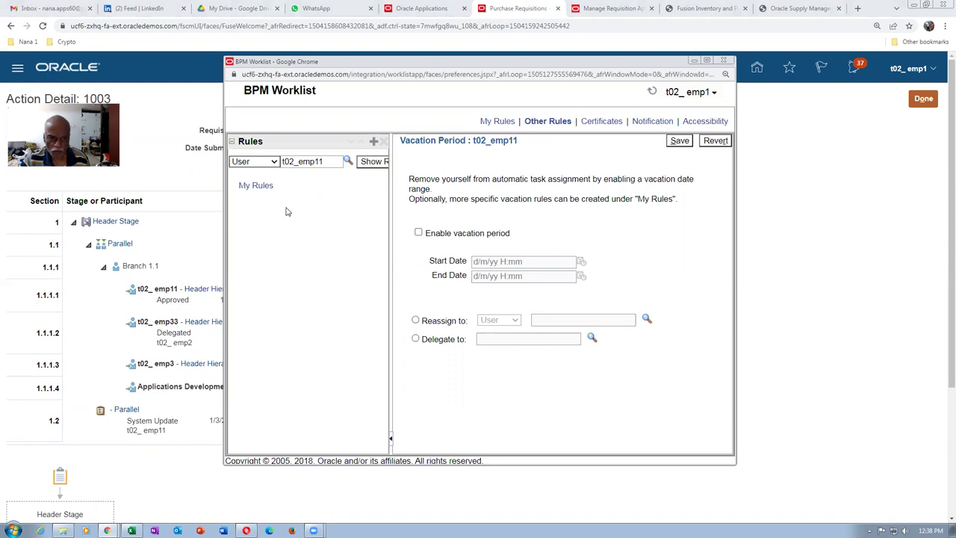
pyautogui.click(255, 185)
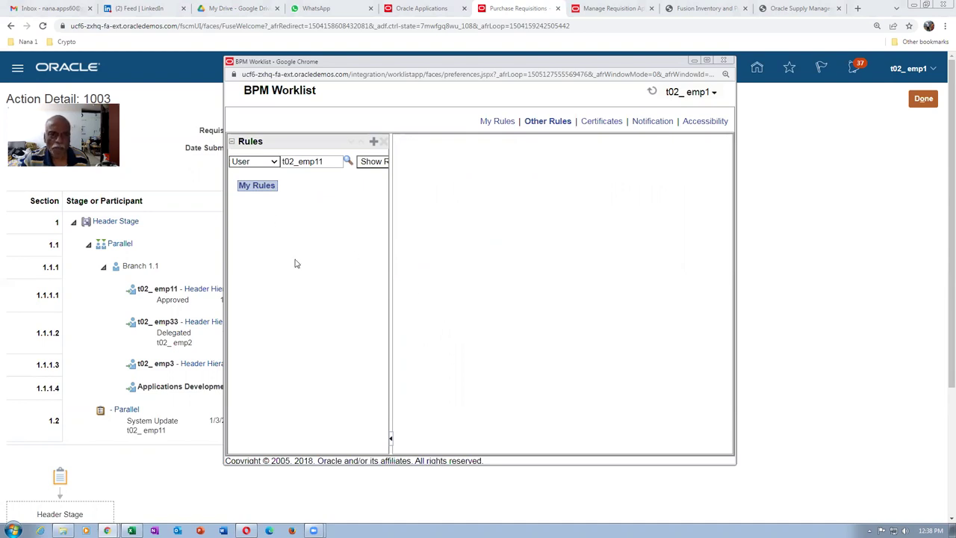
# Look up the vacation rule of t02_emp1, and check the signed-in account's own rules as well
pyautogui.click(325, 160)
pyautogui.press('BackSpace')
pyautogui.click(371, 162)
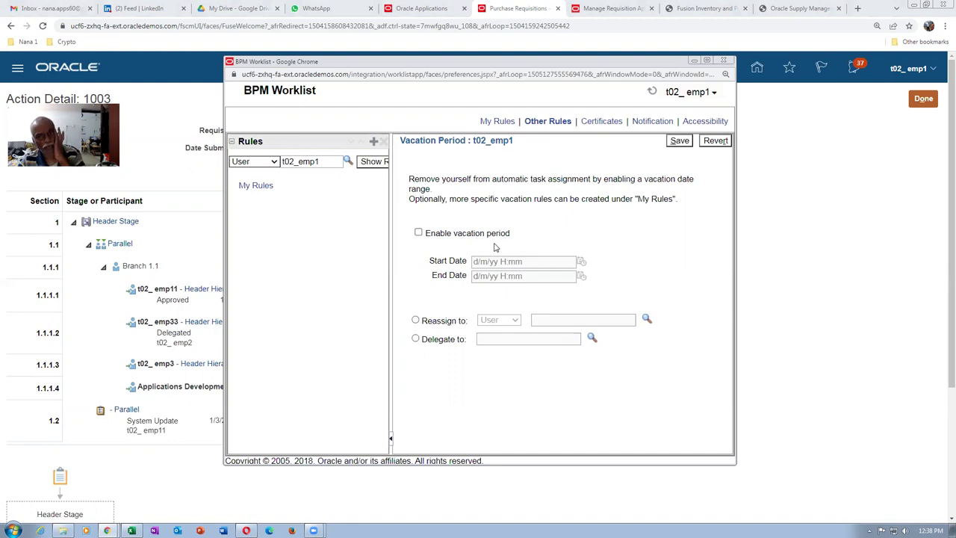
pyautogui.click(497, 121)
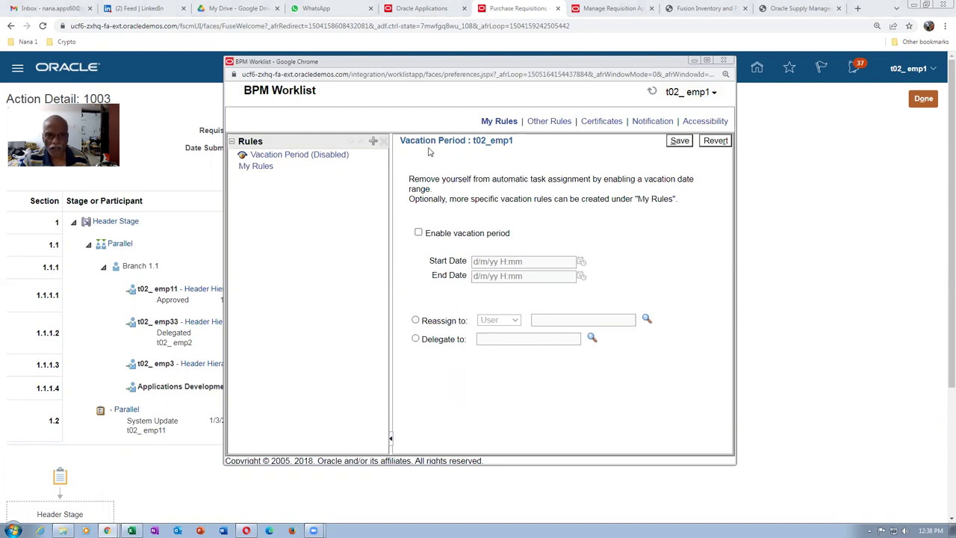
# Look up the vacation rule of user t02_emp2 among the other users' rules and examine its delegate
pyautogui.click(550, 121)
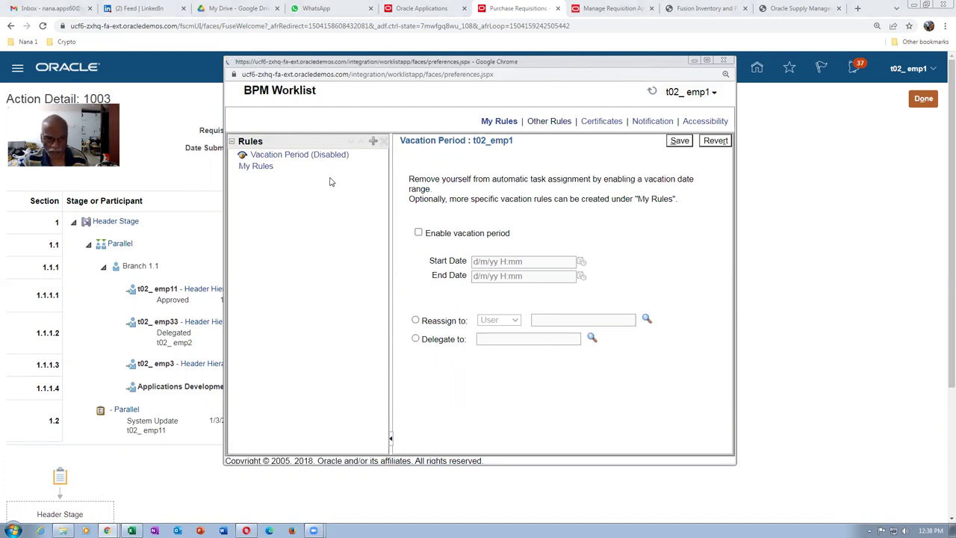
pyautogui.click(316, 162)
pyautogui.press('BackSpace')
pyautogui.write('2_emp2')
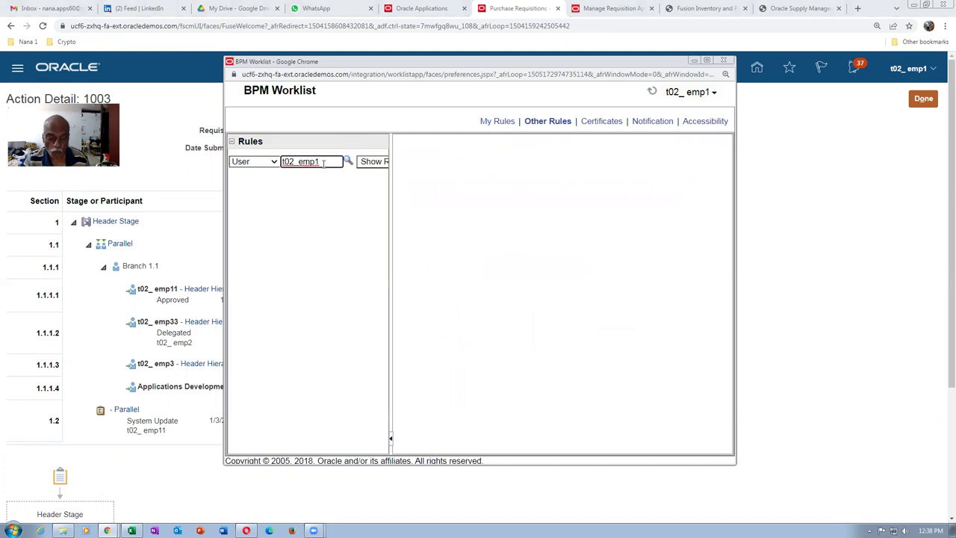
pyautogui.click(383, 164)
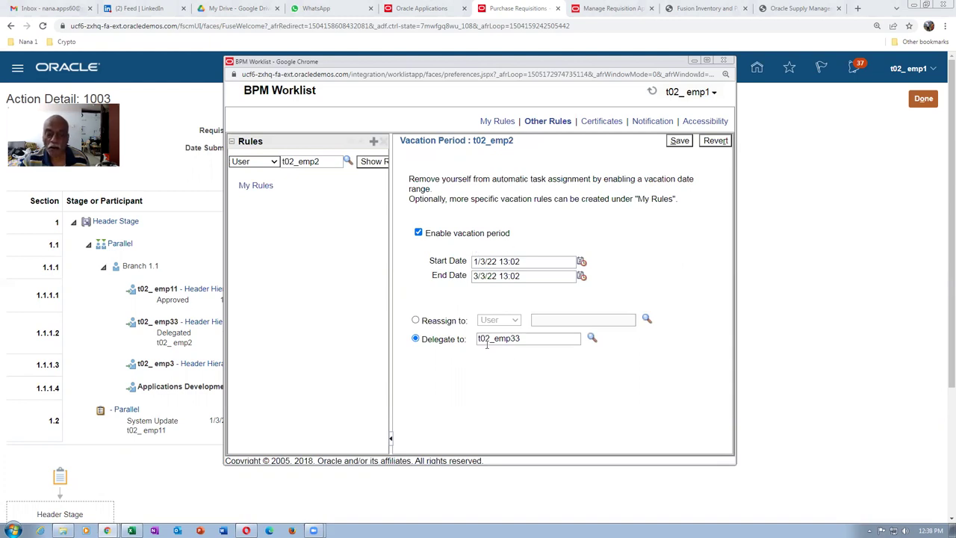
pyautogui.moveTo(478, 338); pyautogui.dragTo(527, 349)
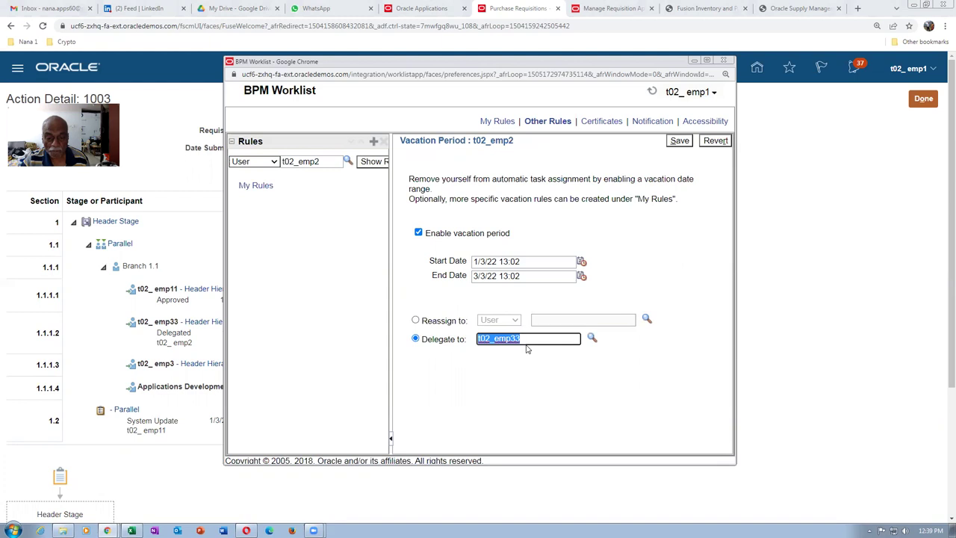
pyautogui.click(504, 382)
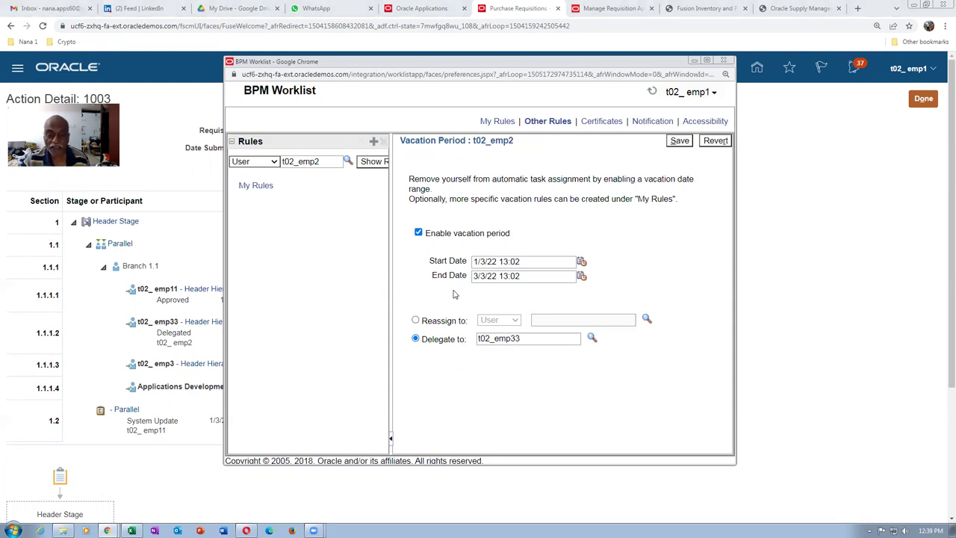
# Disable the vacation period for t02_emp2, save the rule and close the BPM Worklist
pyautogui.click(419, 233)
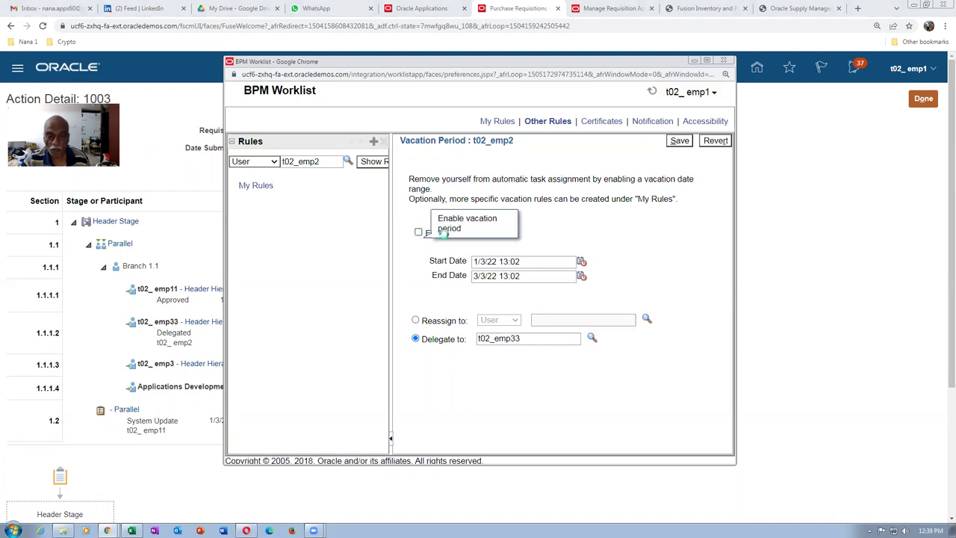
pyautogui.click(678, 142)
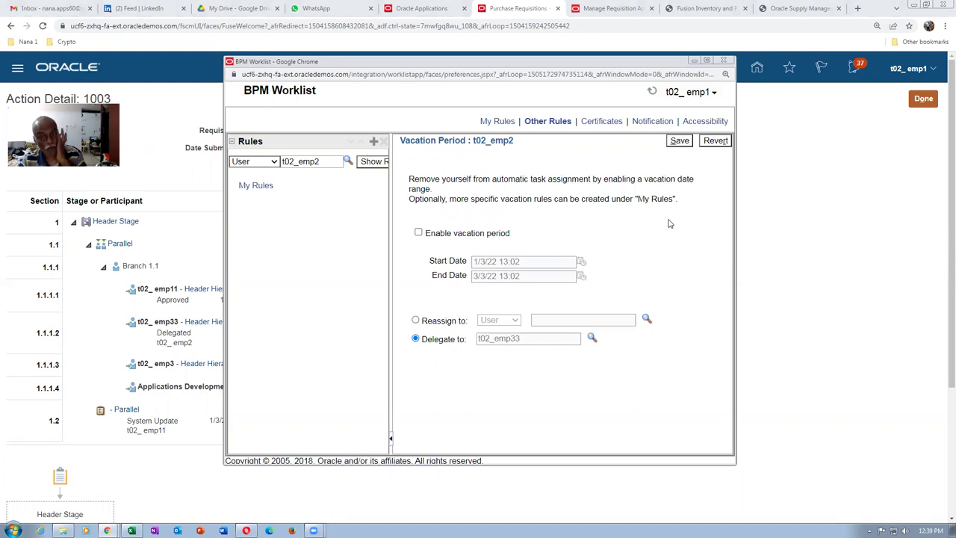
pyautogui.click(679, 141)
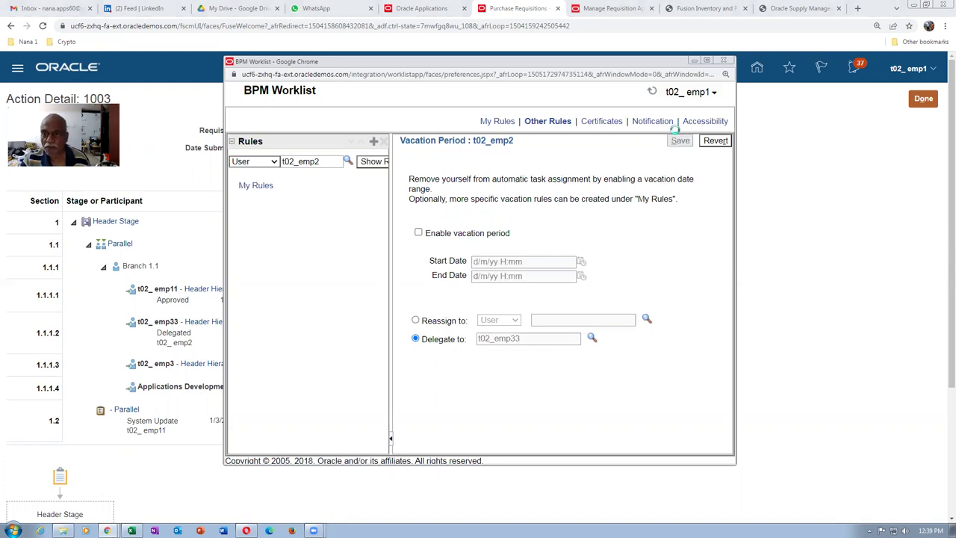
pyautogui.click(722, 64)
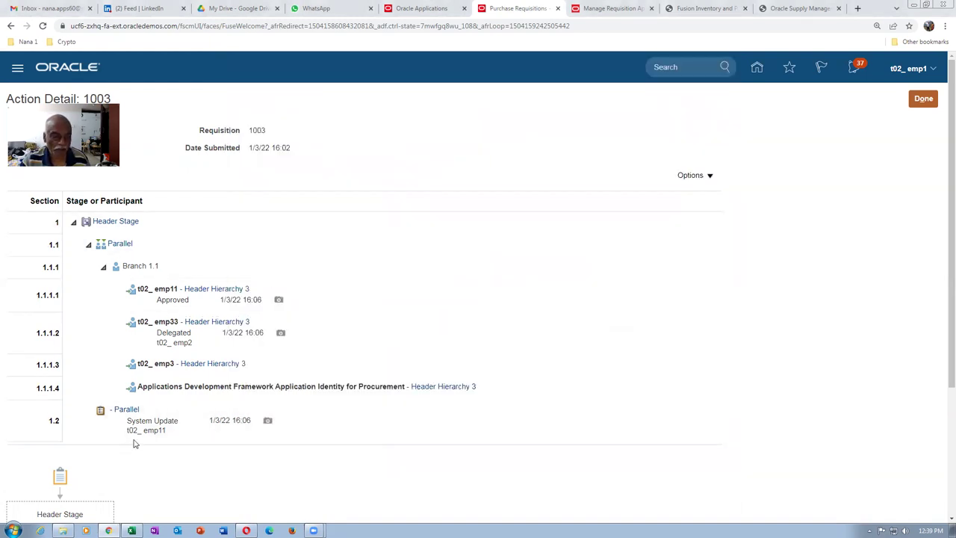
# Review the approval chain diagram of requisition 1003 and return to the requisition page
pyautogui.scroll(-2, 137, 432)
pyautogui.scroll(-1, 137, 432)
pyautogui.moveTo(41, 427)
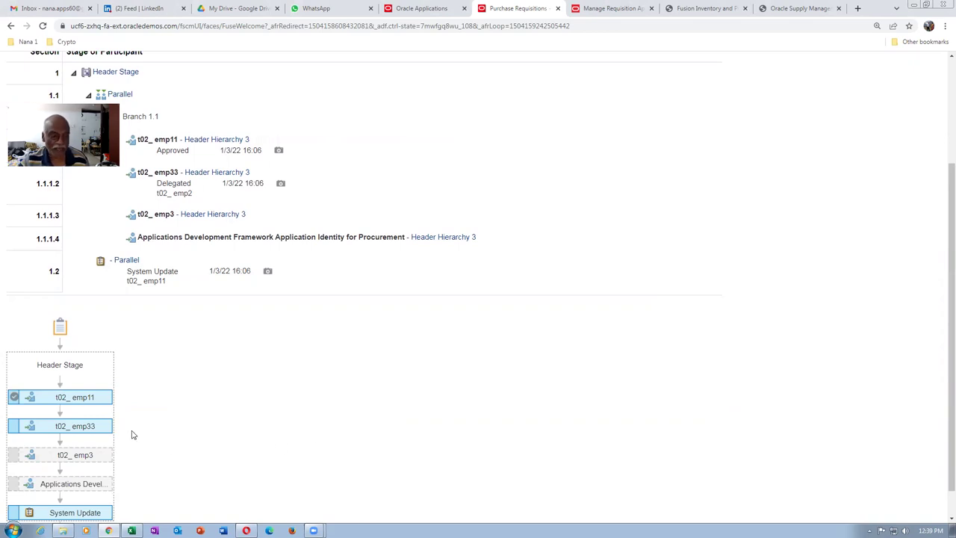
pyautogui.moveTo(82, 395)
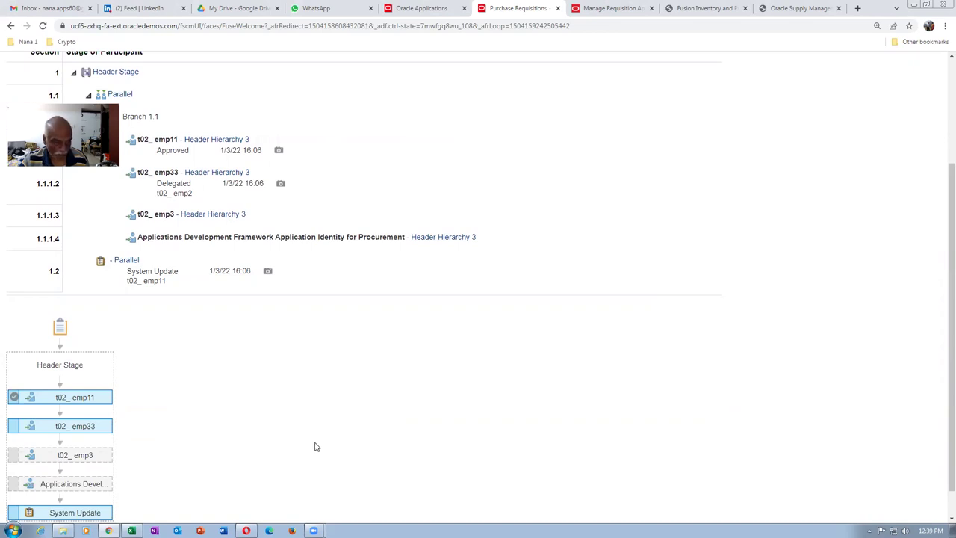
pyautogui.scroll(3, 314, 446)
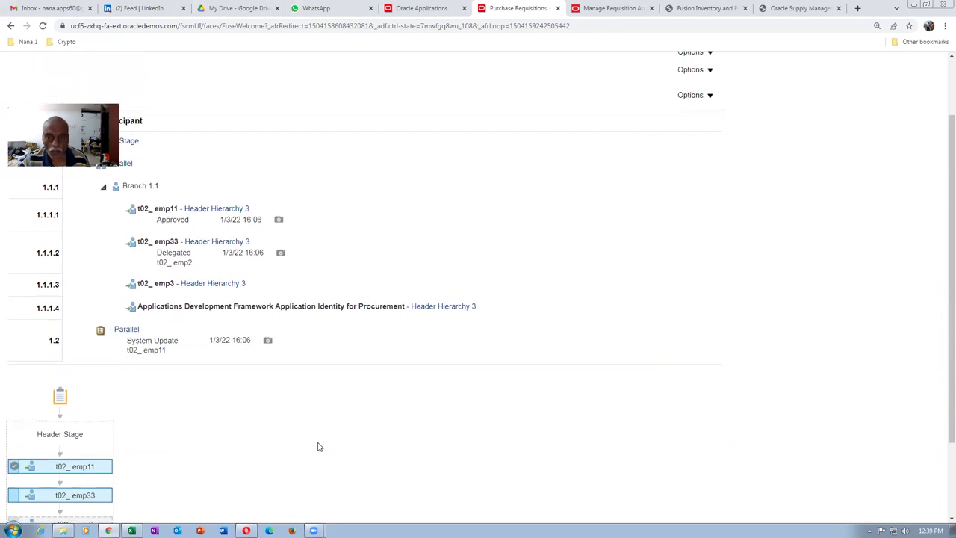
pyautogui.click(924, 97)
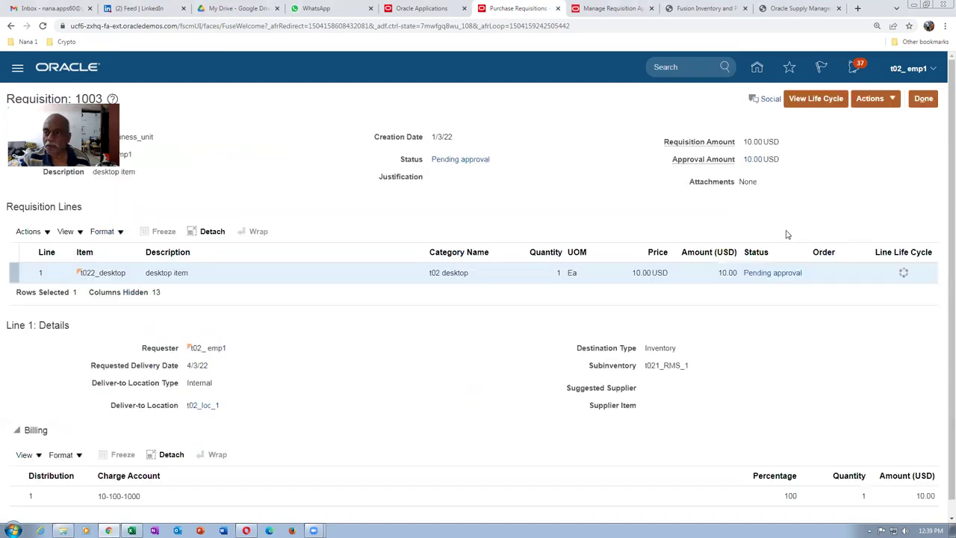
# Withdraw requisition 1003 from approval for editing, confirm the withdrawal and review its line details
pyautogui.click(869, 98)
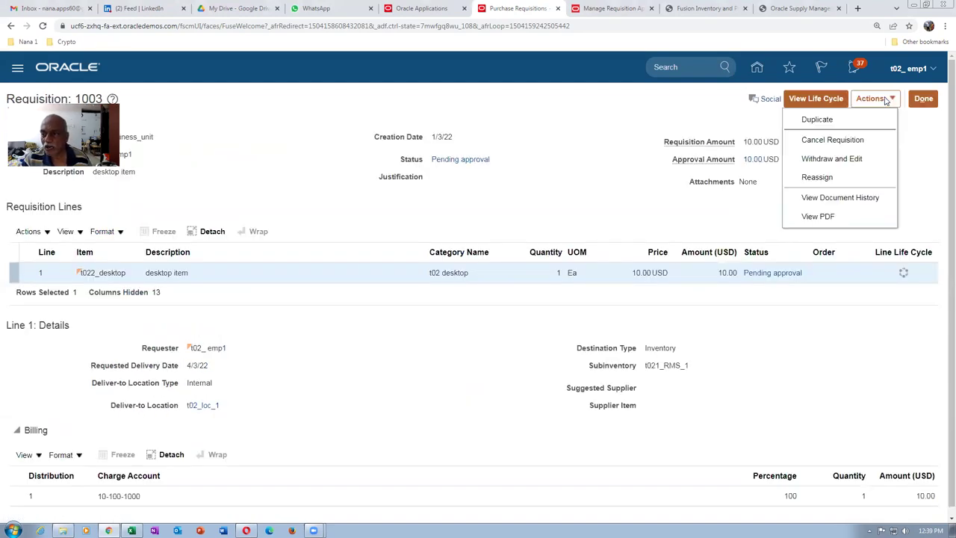
pyautogui.click(831, 158)
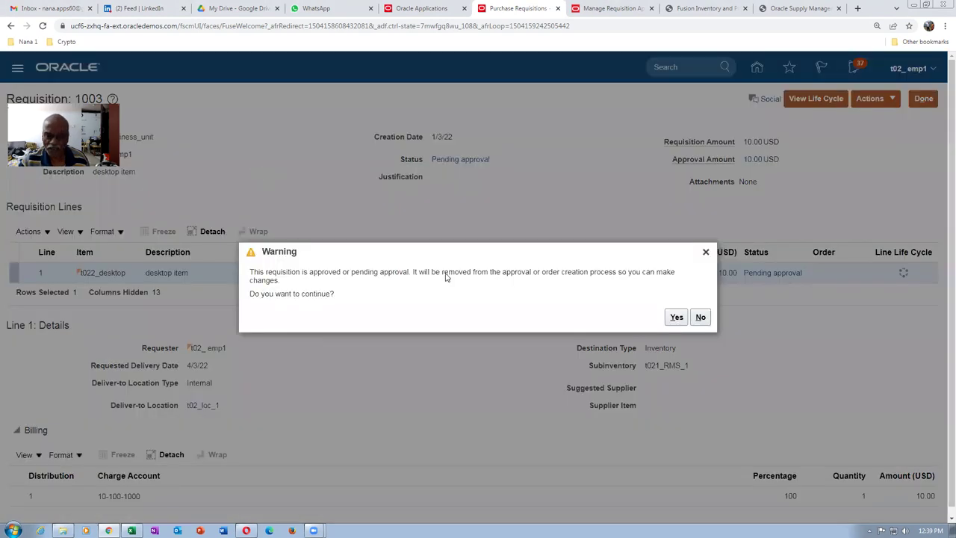
pyautogui.click(677, 317)
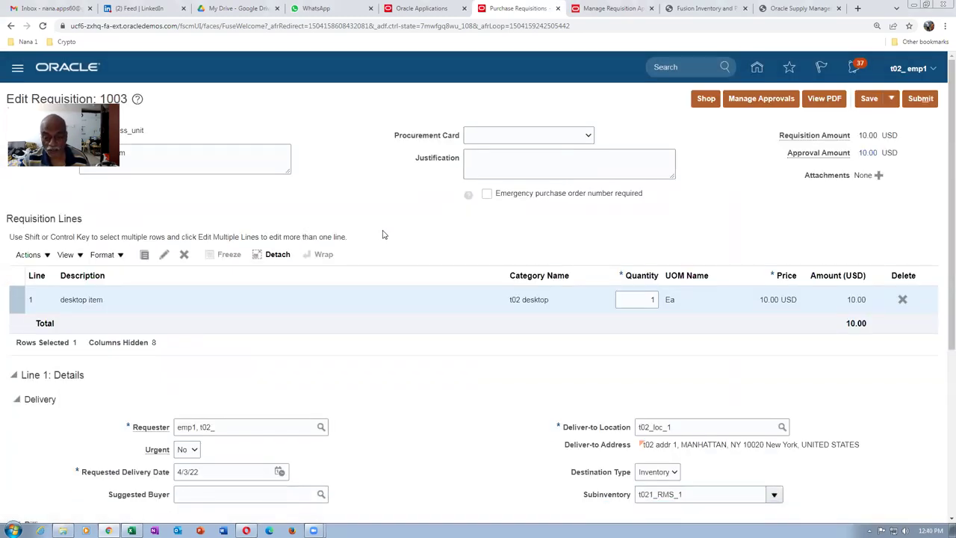
pyautogui.scroll(-2, 382, 231)
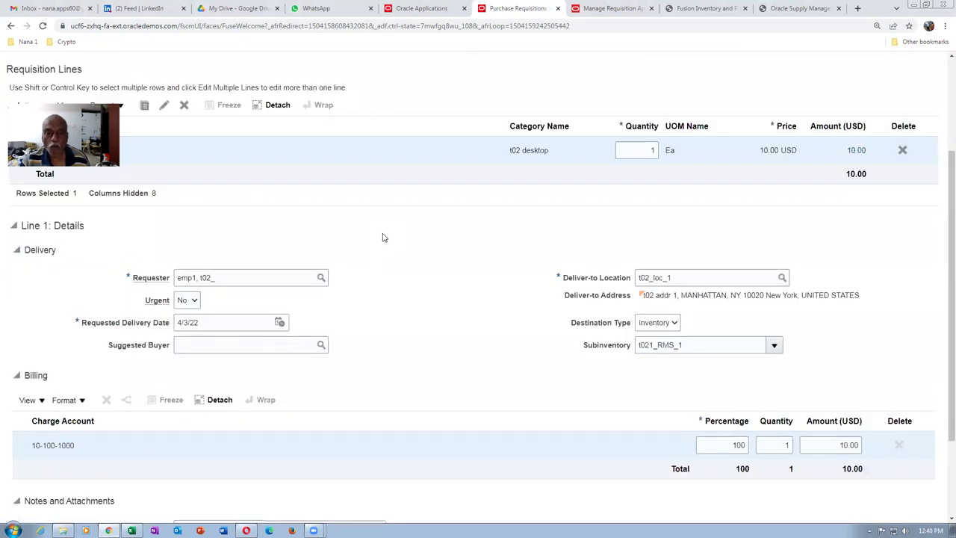
# Review the planned approval chain of requisition 1003 in Manage Approvals and submit the requisition for approval
pyautogui.scroll(2, 383, 237)
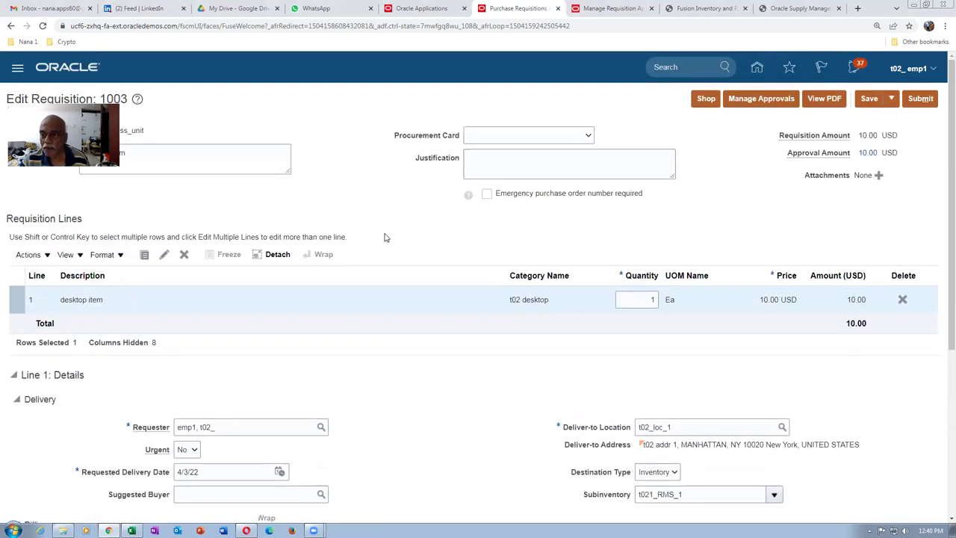
pyautogui.click(761, 98)
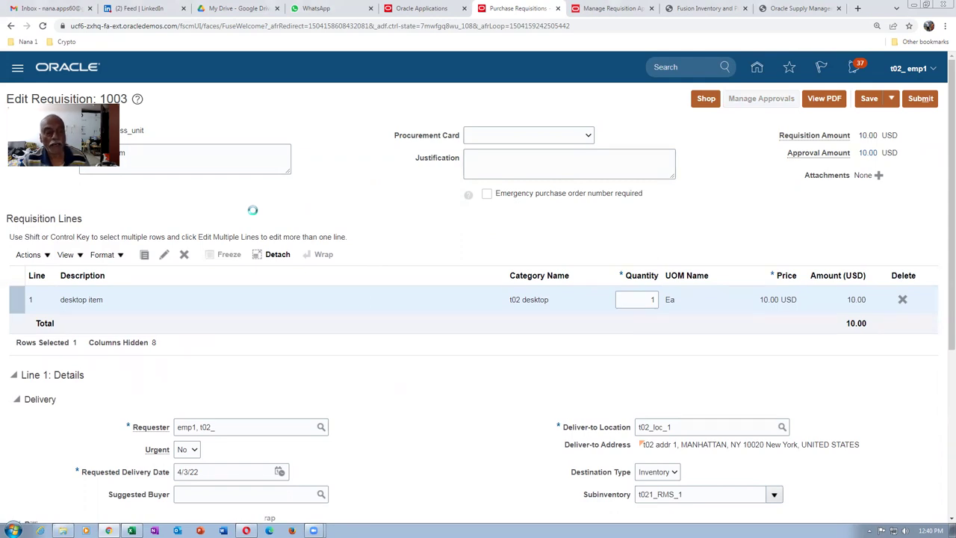
pyautogui.scroll(-2, 254, 215)
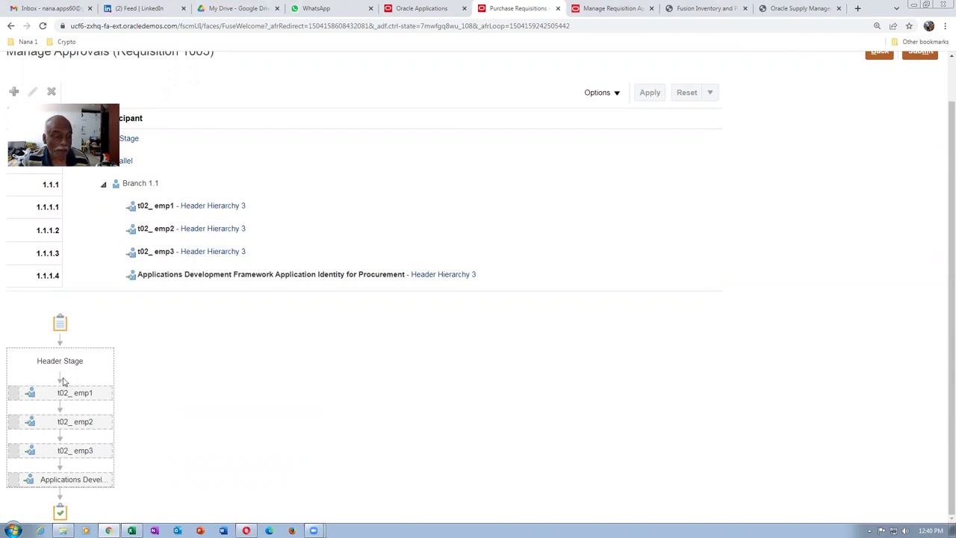
pyautogui.moveTo(84, 388)
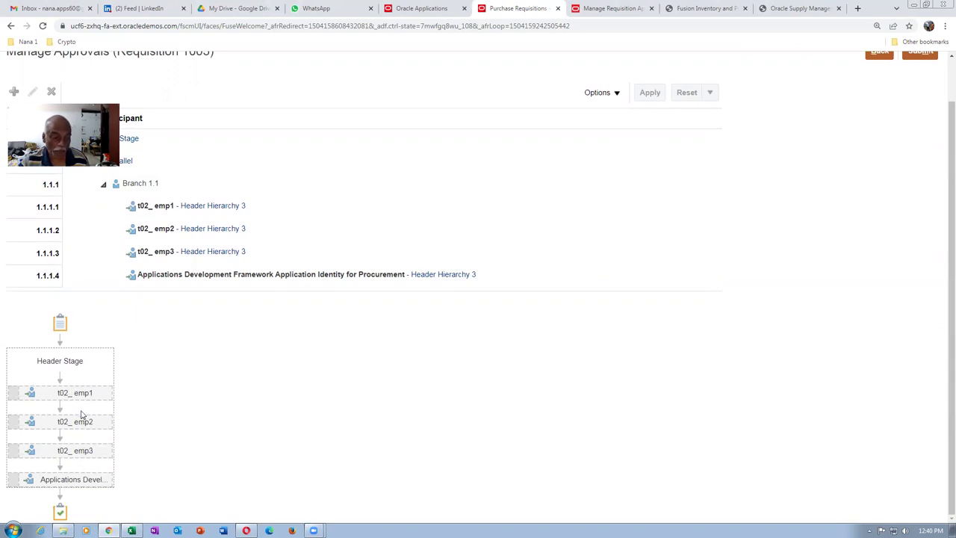
pyautogui.moveTo(84, 454)
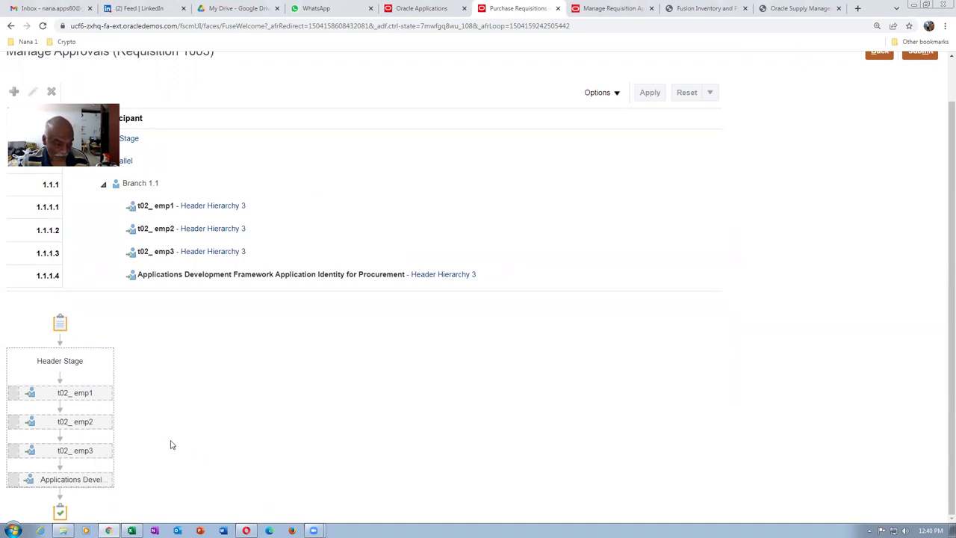
pyautogui.moveTo(52, 458)
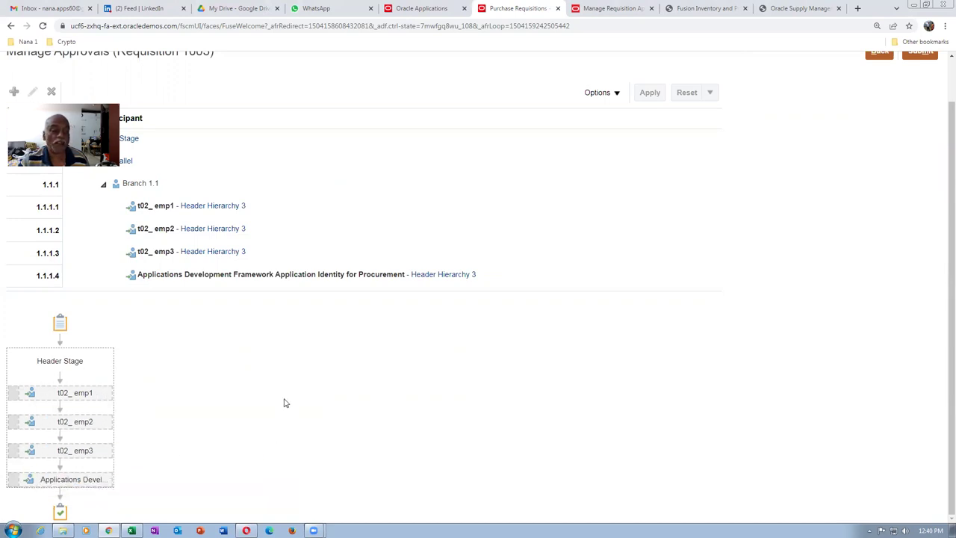
pyautogui.scroll(1, 754, 251)
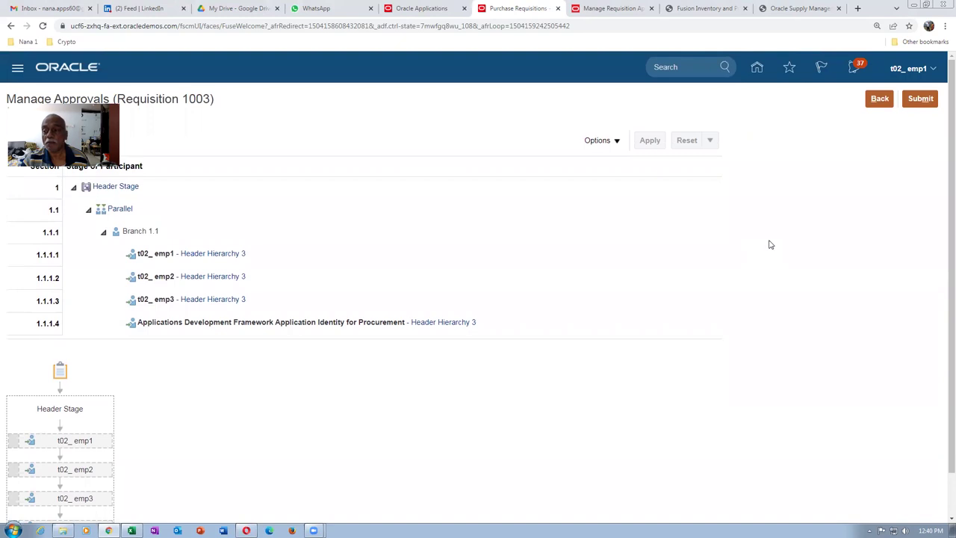
pyautogui.click(924, 101)
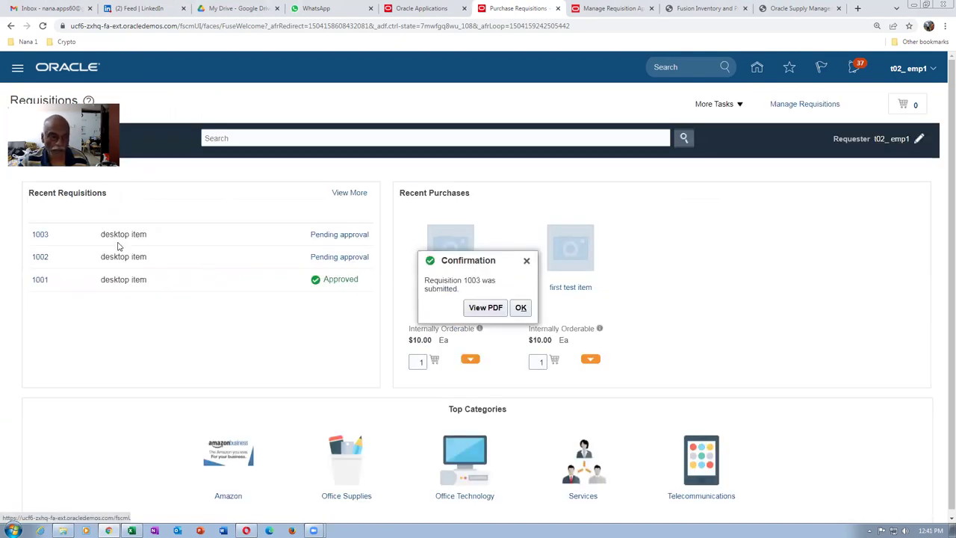
# Open requisition 1003, dismiss the error message, check the approval status of line 1 and return to the requisition
pyautogui.click(39, 234)
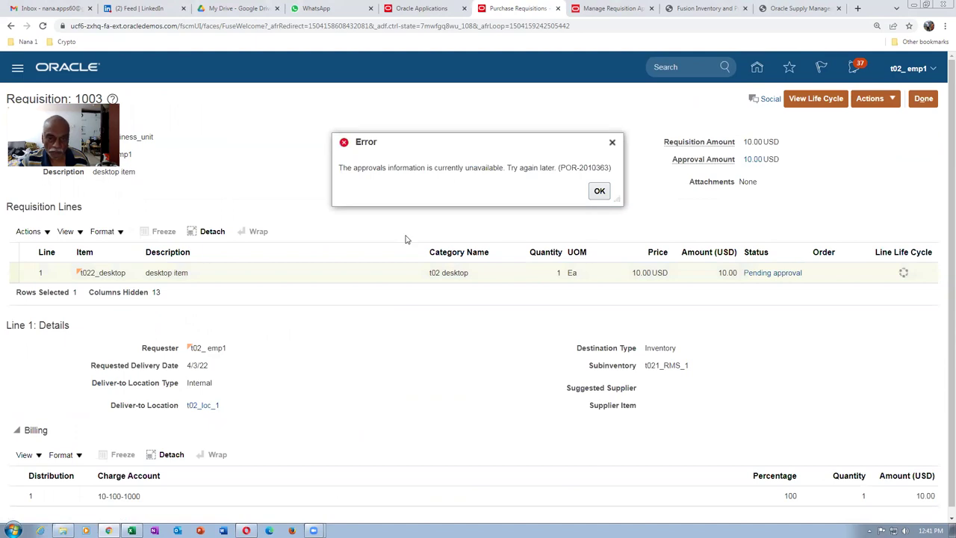
pyautogui.click(599, 191)
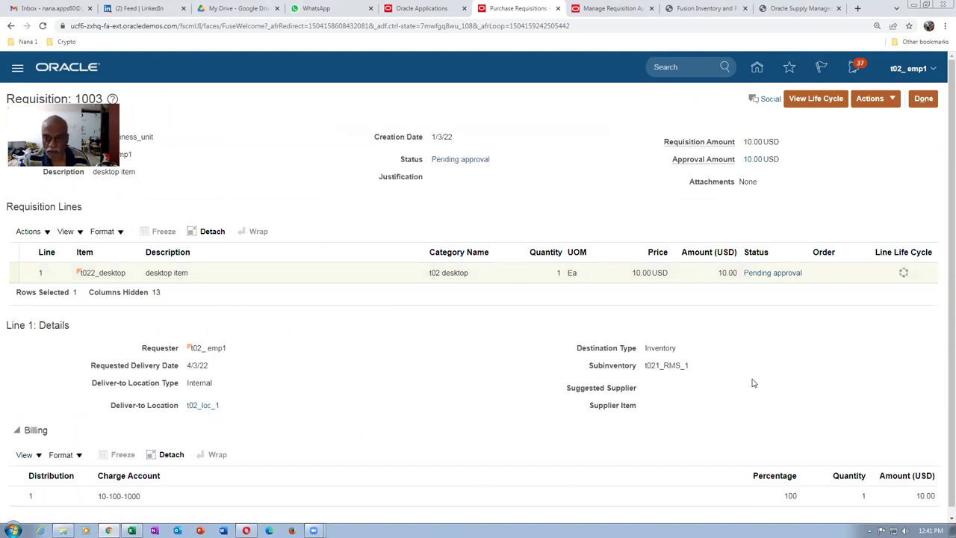
pyautogui.click(778, 274)
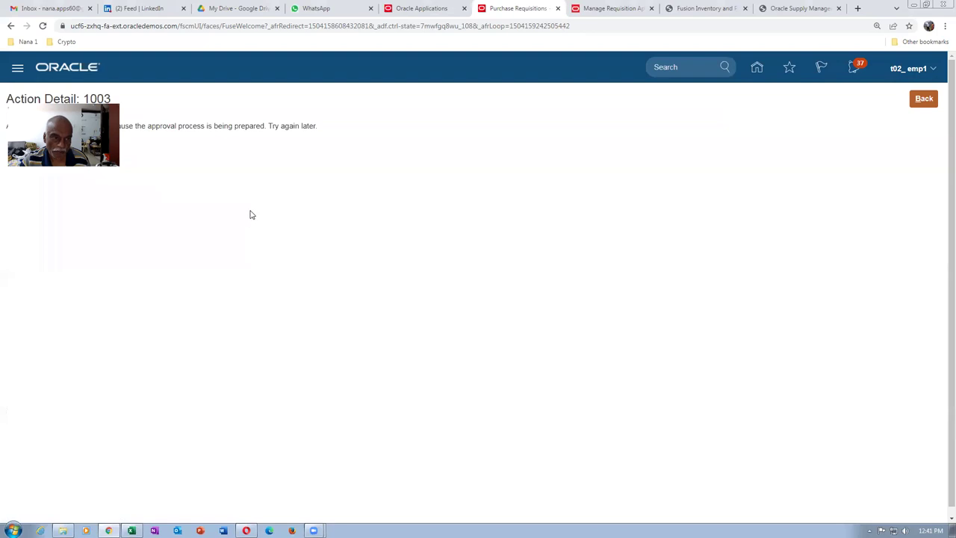
pyautogui.click(923, 99)
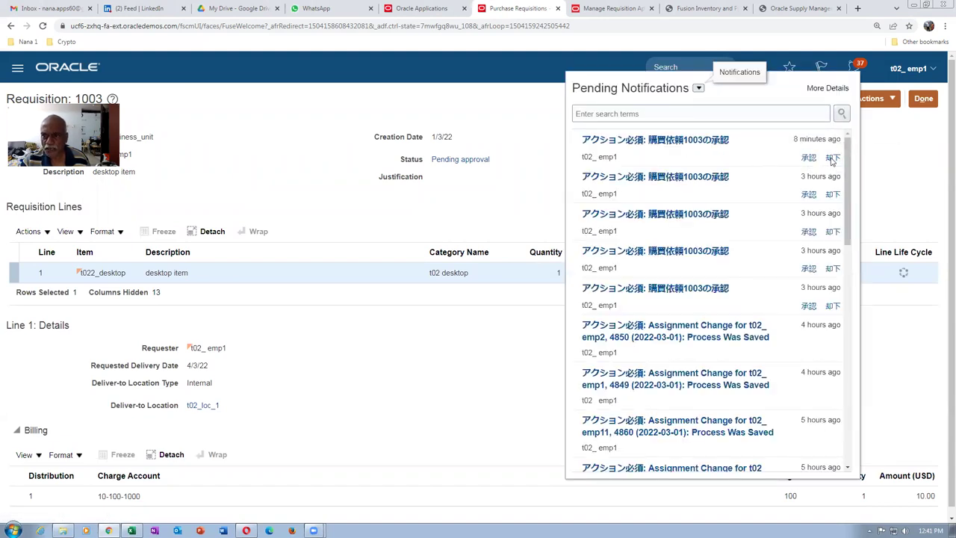
# Check the pending notifications for a new approval request for requisition 1003
pyautogui.click(914, 176)
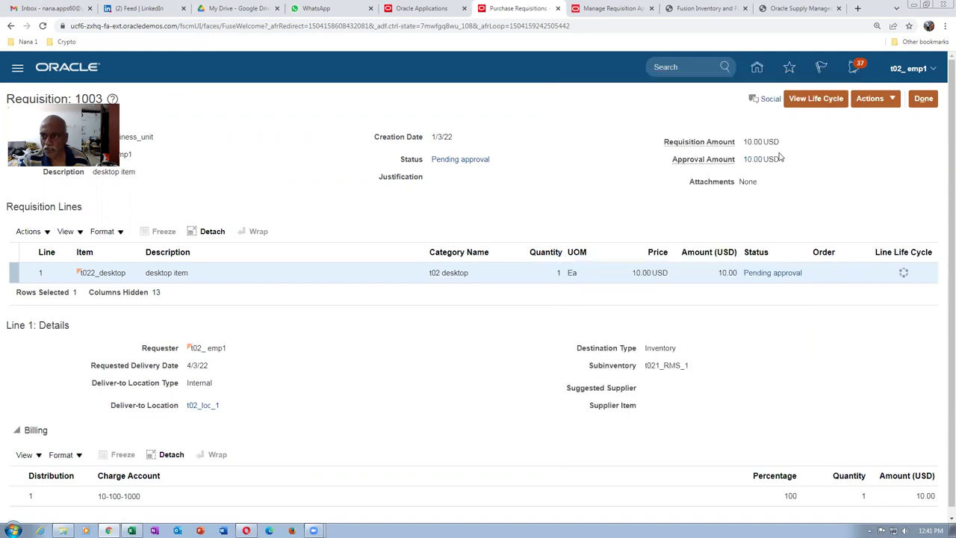
pyautogui.click(855, 69)
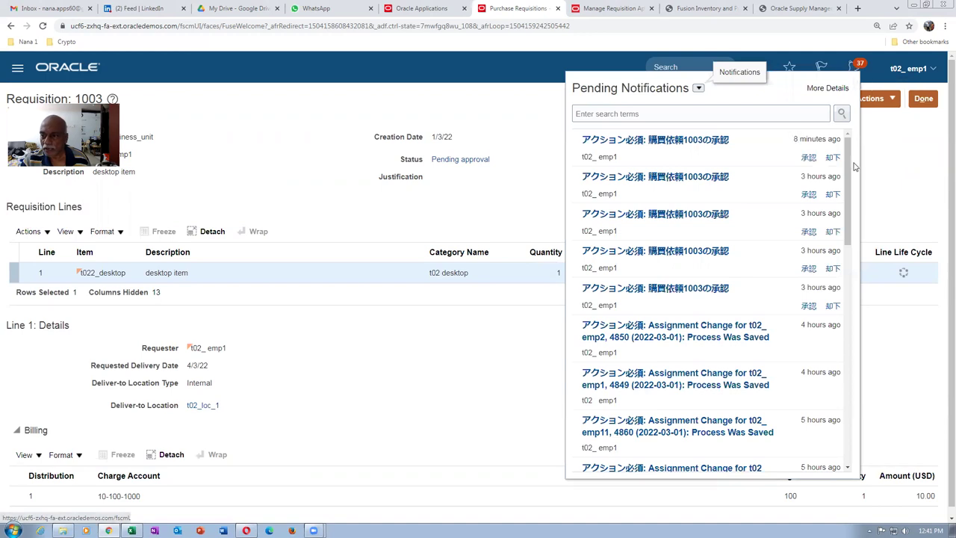
pyautogui.click(914, 181)
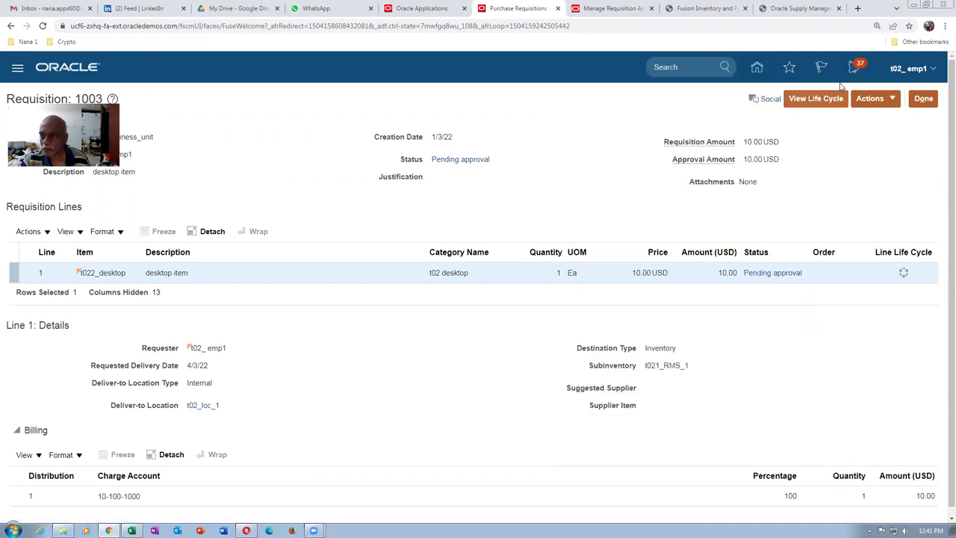
# Examine the approval chain of line 1 for the current assignee and return to the requisition page
pyautogui.click(790, 273)
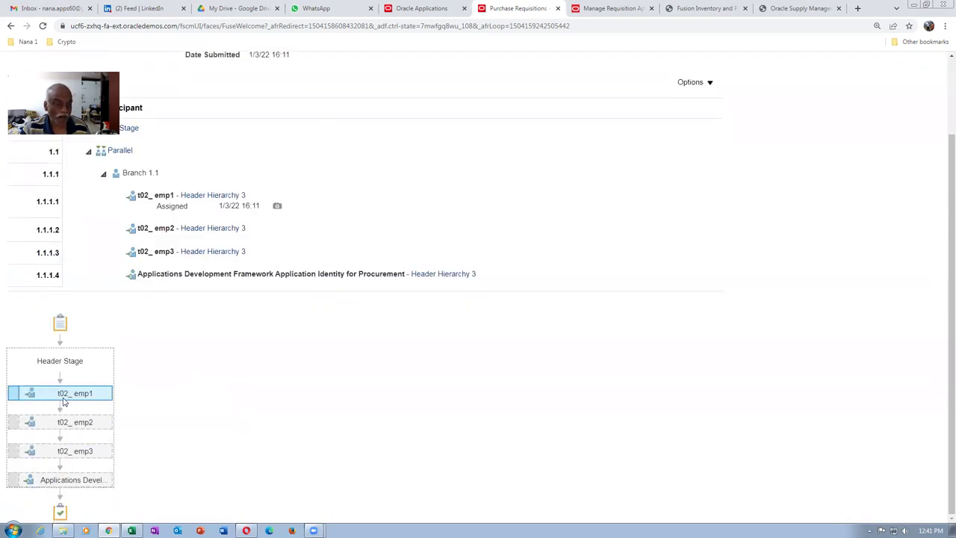
pyautogui.scroll(2, 587, 371)
pyautogui.click(923, 98)
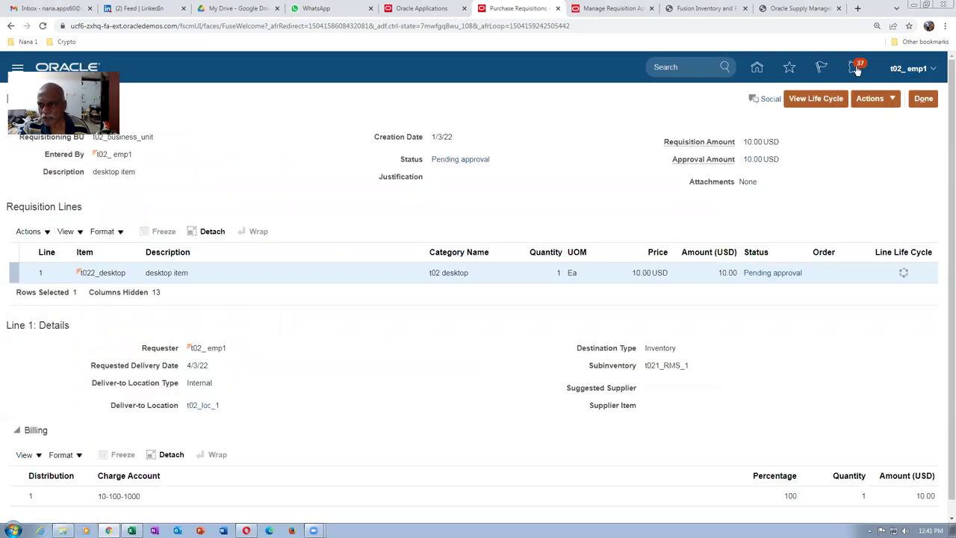
# Reassign the newest pending approval task of requisition 1003 to t02_ emp11, searching for user name t02, and submit the reassignment
pyautogui.click(856, 69)
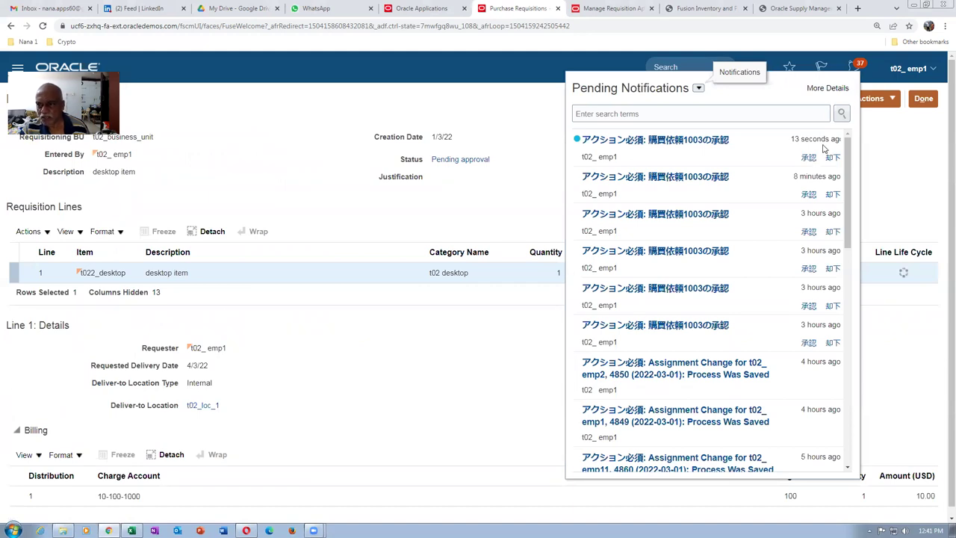
pyautogui.click(671, 141)
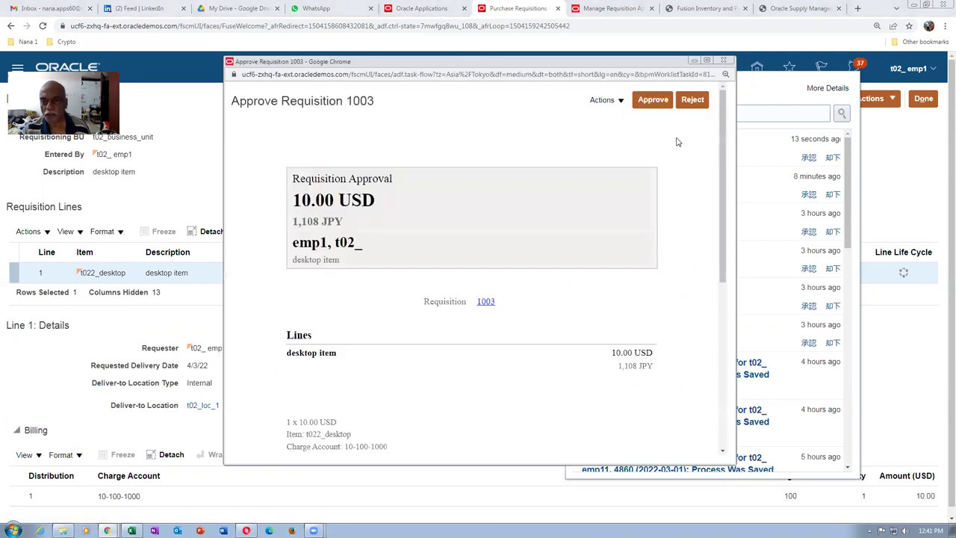
pyautogui.click(600, 105)
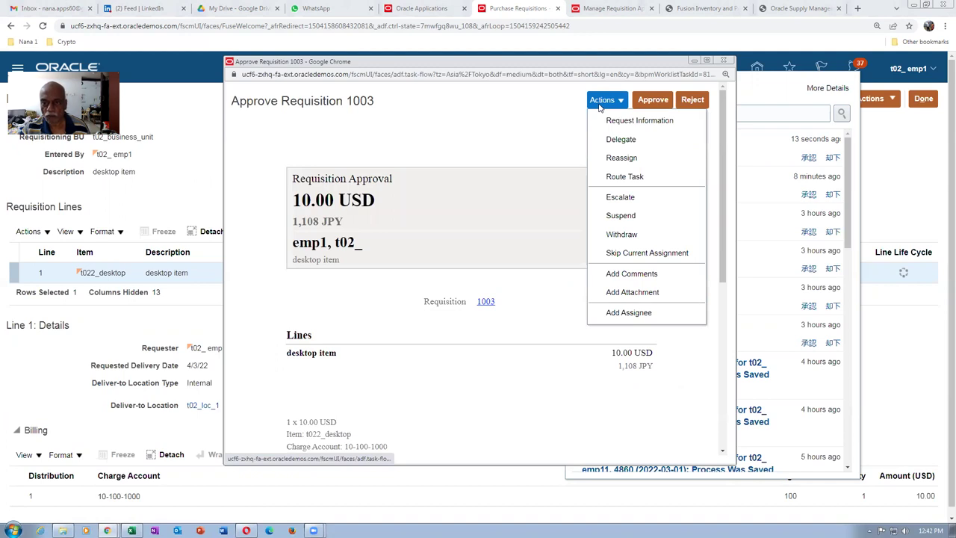
pyautogui.click(616, 164)
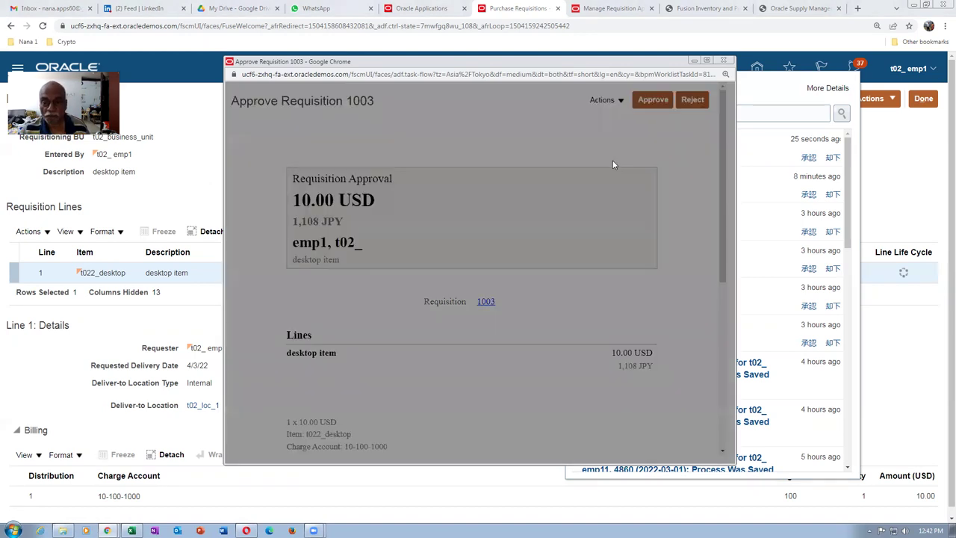
pyautogui.click(484, 256)
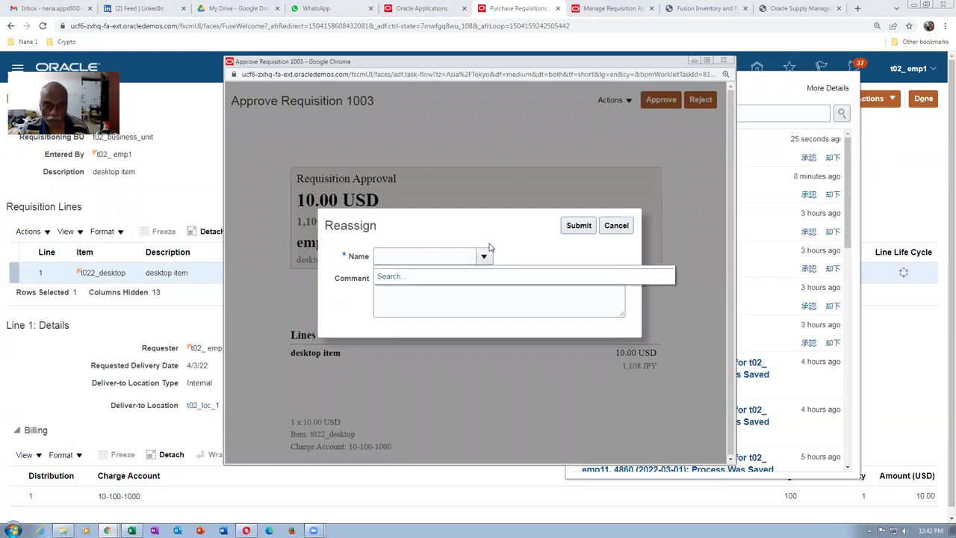
pyautogui.click(395, 276)
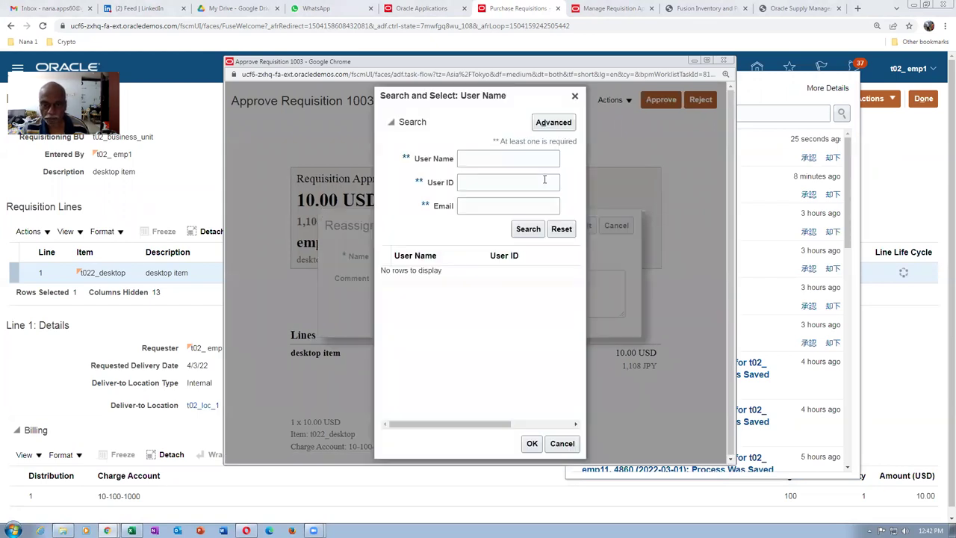
pyautogui.click(503, 157)
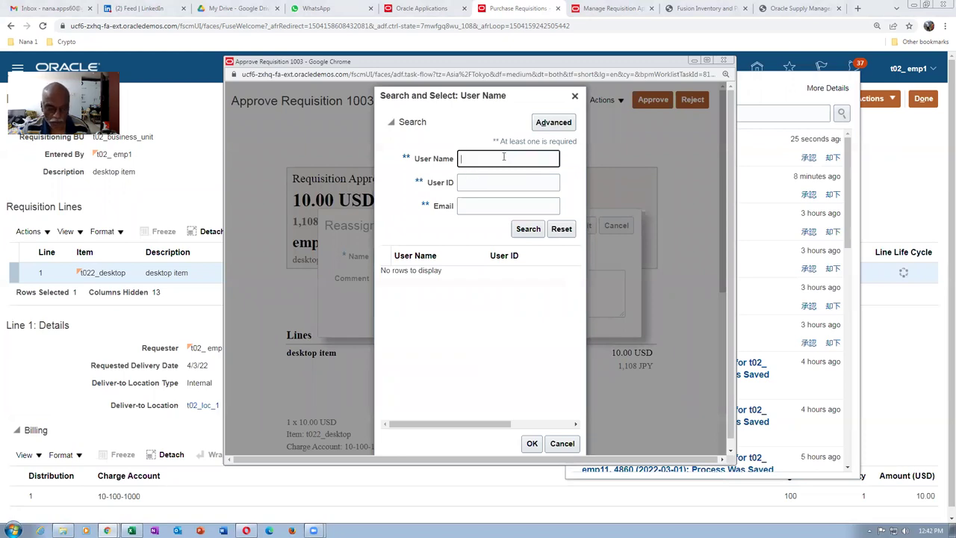
pyautogui.click(528, 228)
pyautogui.click(440, 295)
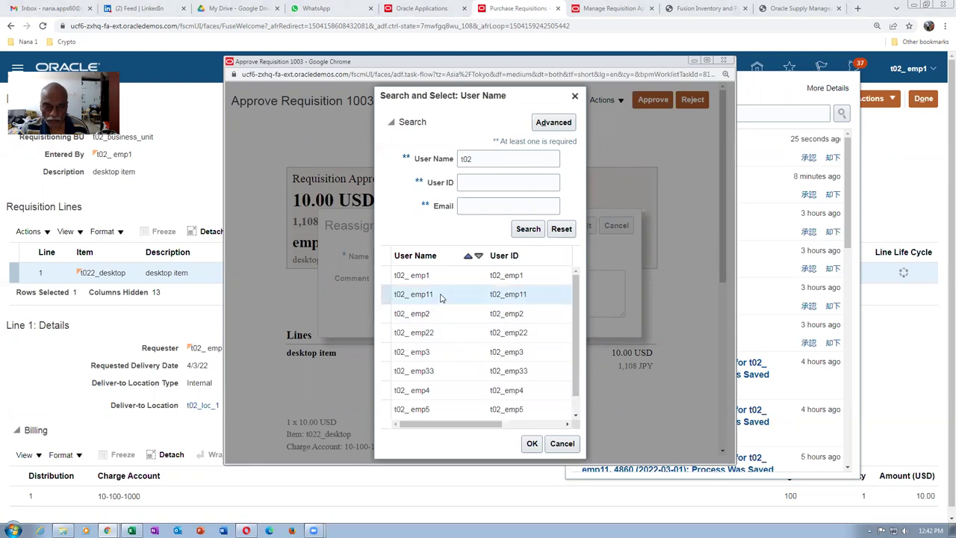
pyautogui.click(531, 443)
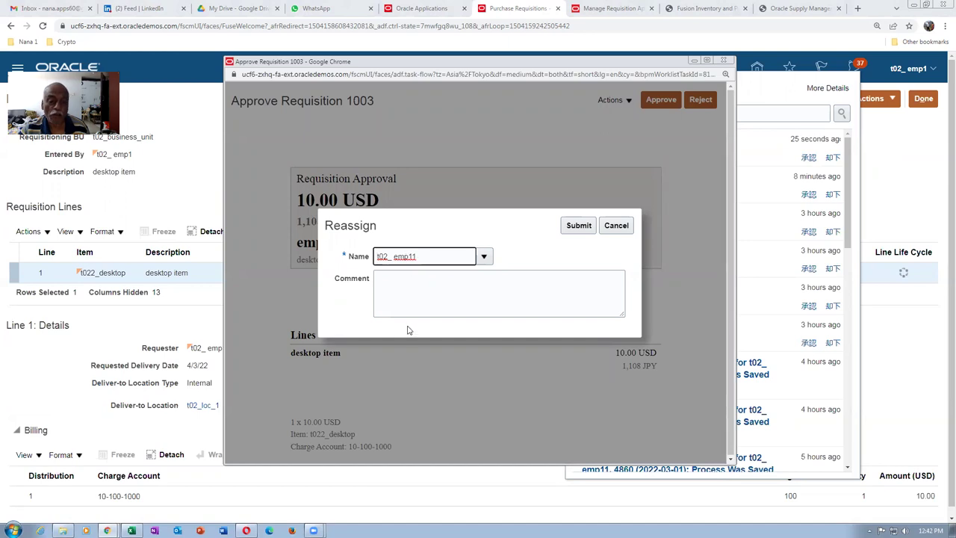
pyautogui.click(579, 225)
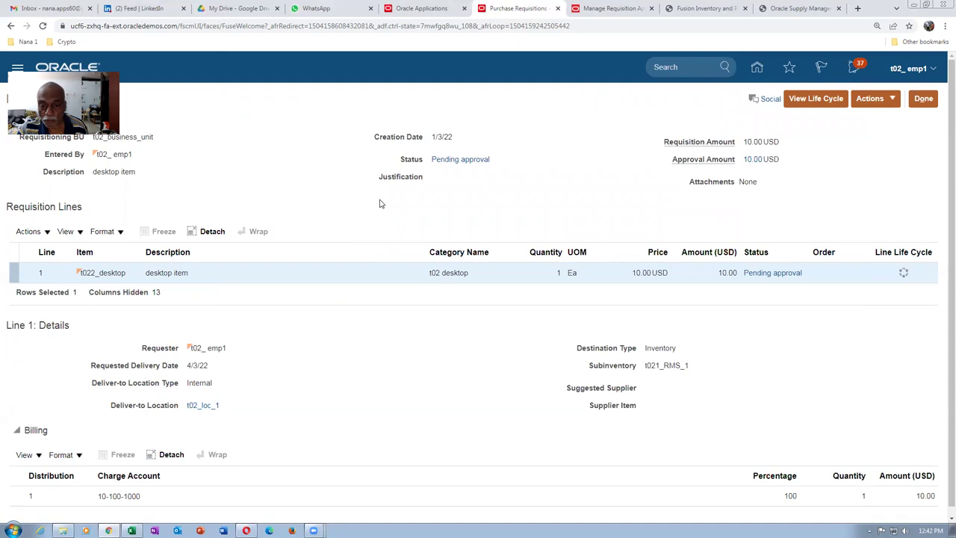
# Examine the approval chain of requisition 1003 after the reassignment, comparing the approvers listed in the Header Stage
pyautogui.click(765, 274)
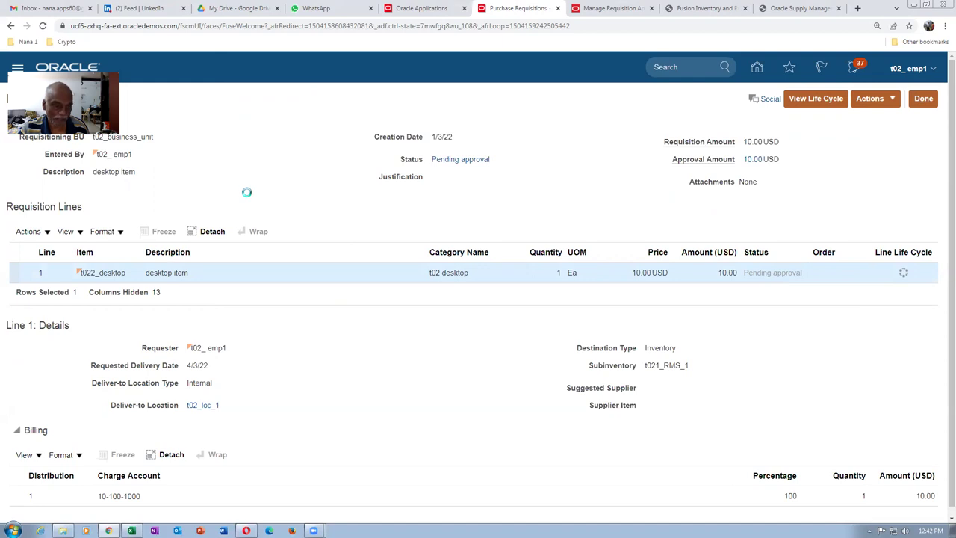
pyautogui.scroll(-1, 248, 196)
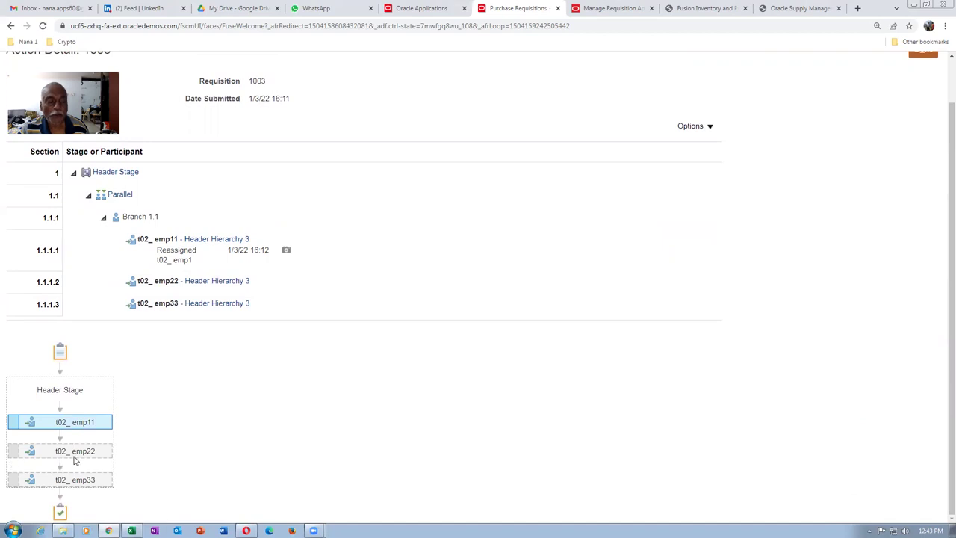
pyautogui.moveTo(88, 454)
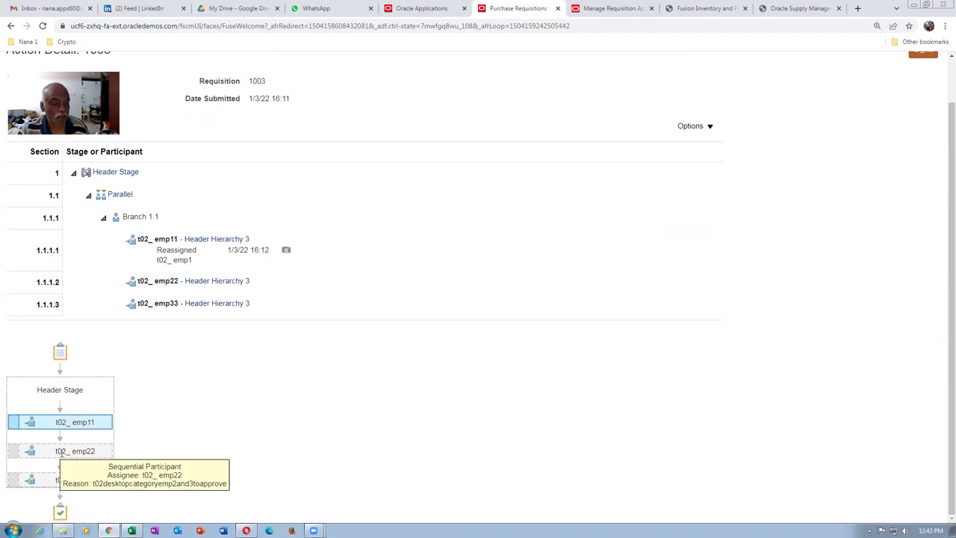
pyautogui.moveTo(68, 453); pyautogui.dragTo(110, 466)
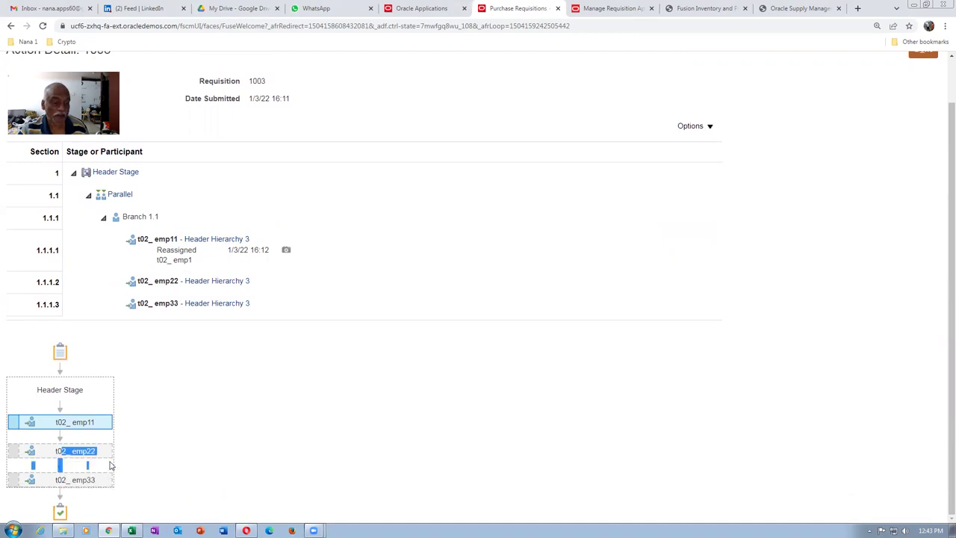
pyautogui.moveTo(66, 423)
pyautogui.moveTo(64, 424); pyautogui.dragTo(83, 421)
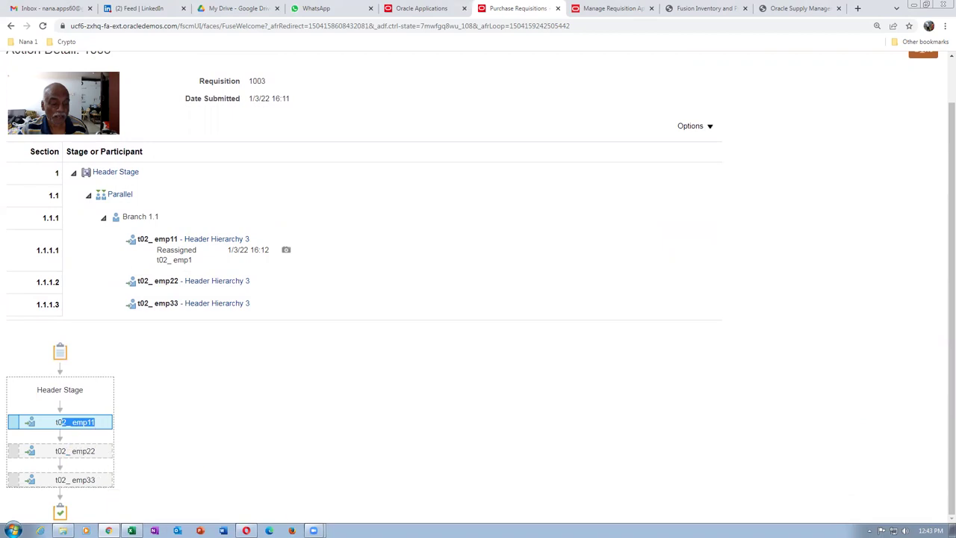
pyautogui.moveTo(60, 479); pyautogui.dragTo(97, 482)
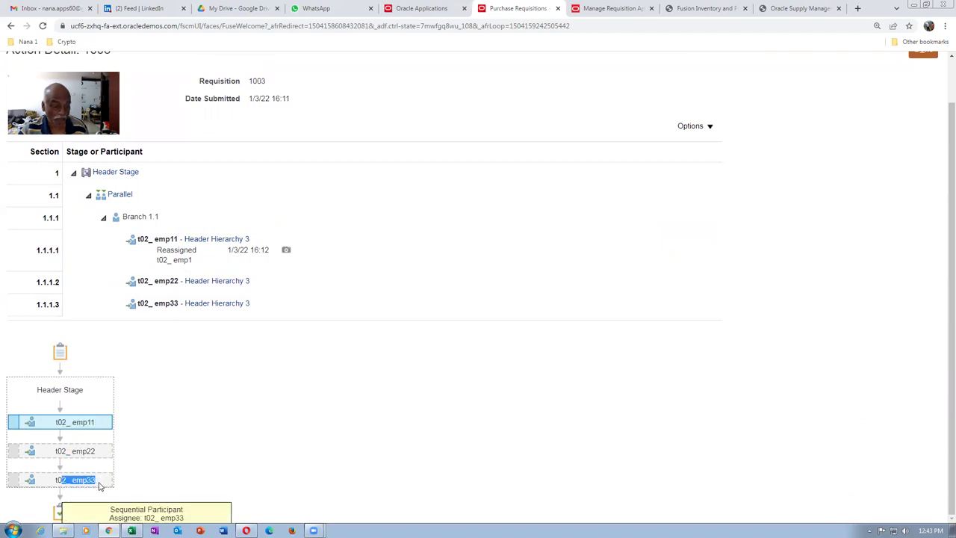
pyautogui.click(77, 421)
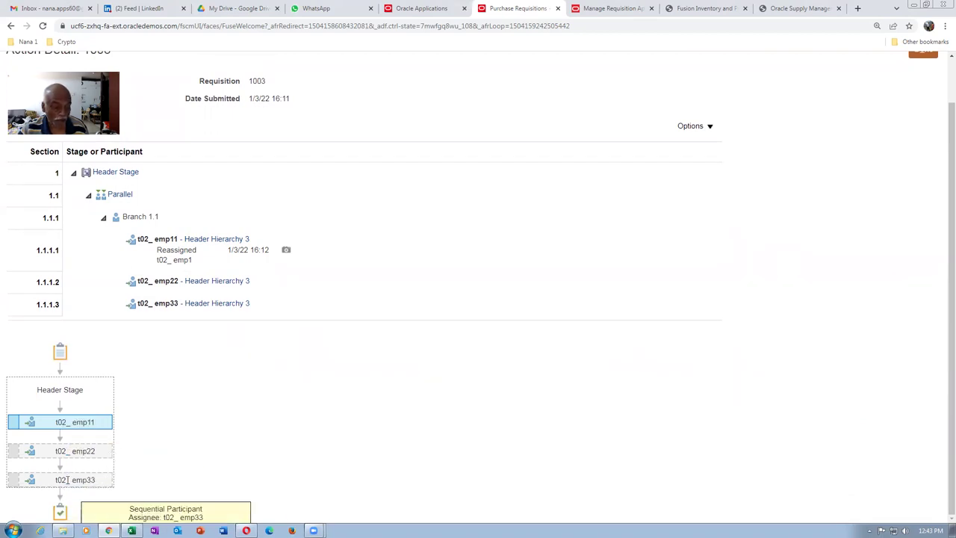
pyautogui.moveTo(67, 479); pyautogui.dragTo(99, 486)
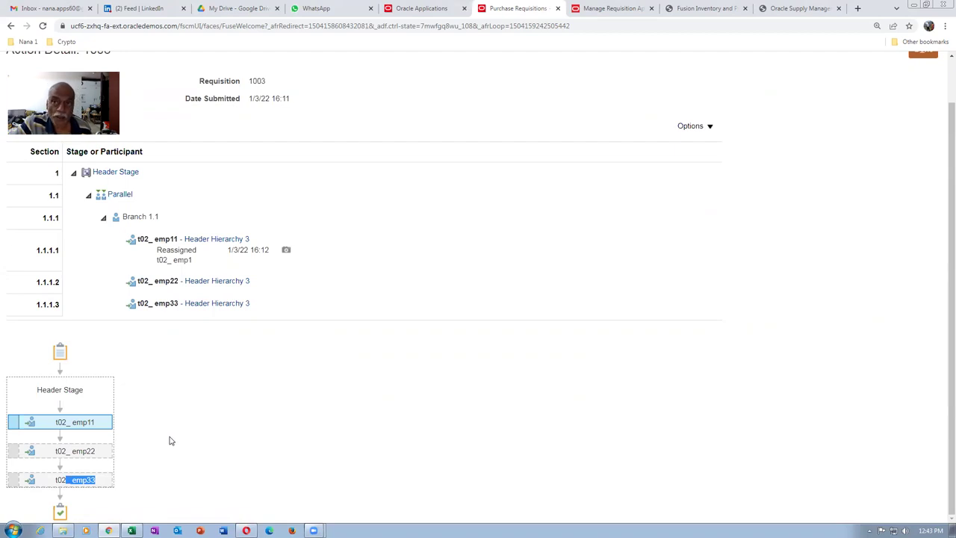
# Compare the assignees and reasons of the t02_ emp11 and t02_ emp33 participants in the Header Stage diagram, and return to requisition 1003
pyautogui.moveTo(57, 422); pyautogui.dragTo(97, 424)
pyautogui.click(63, 472)
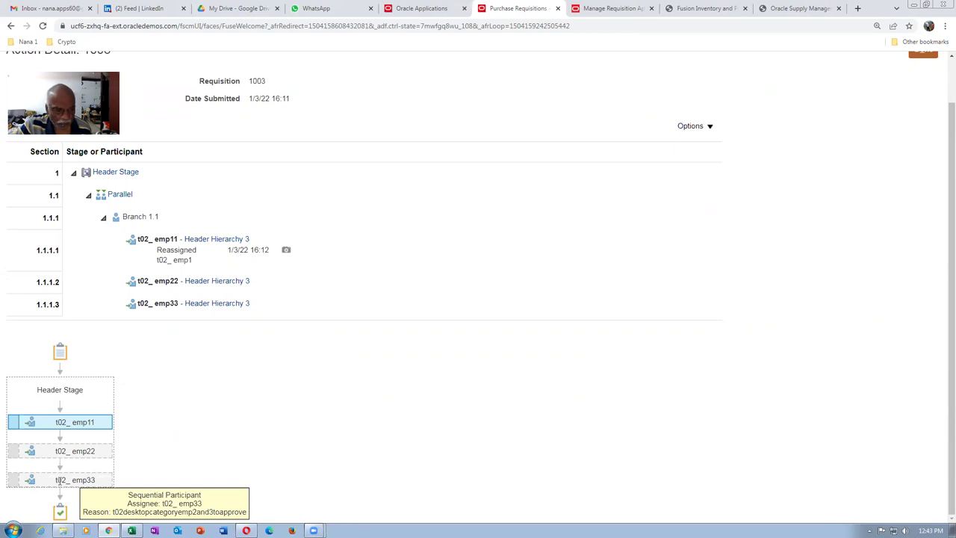
pyautogui.moveTo(73, 422)
pyautogui.moveTo(66, 420); pyautogui.dragTo(99, 424)
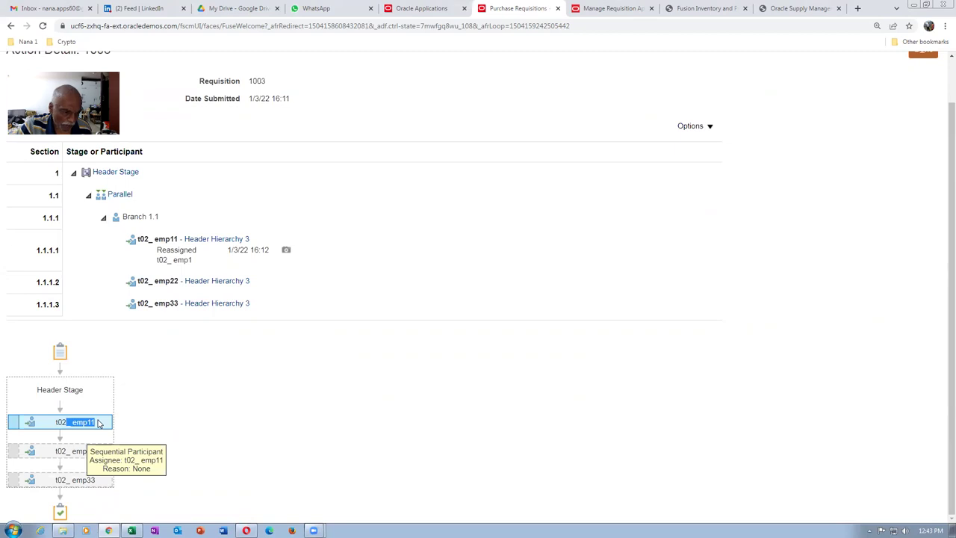
pyautogui.moveTo(57, 478); pyautogui.dragTo(92, 479)
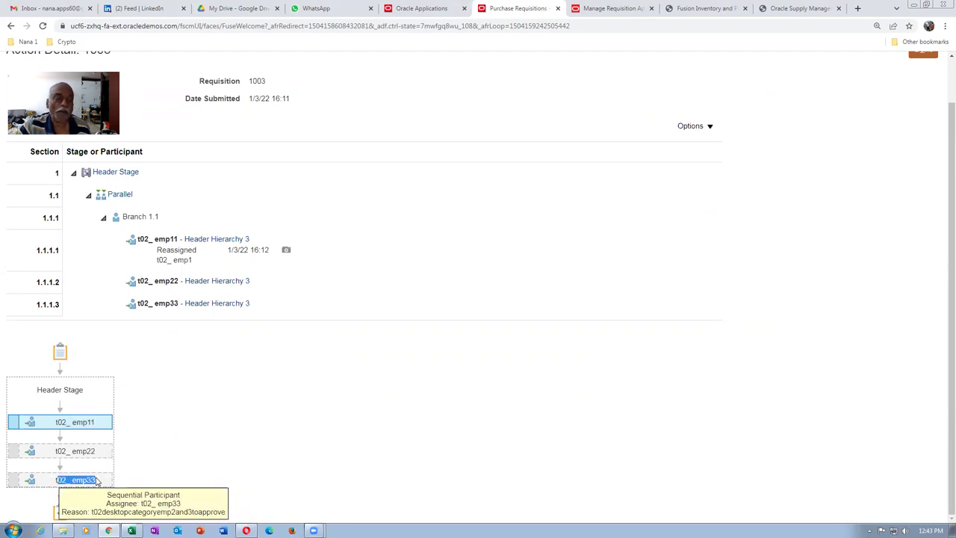
pyautogui.click(407, 397)
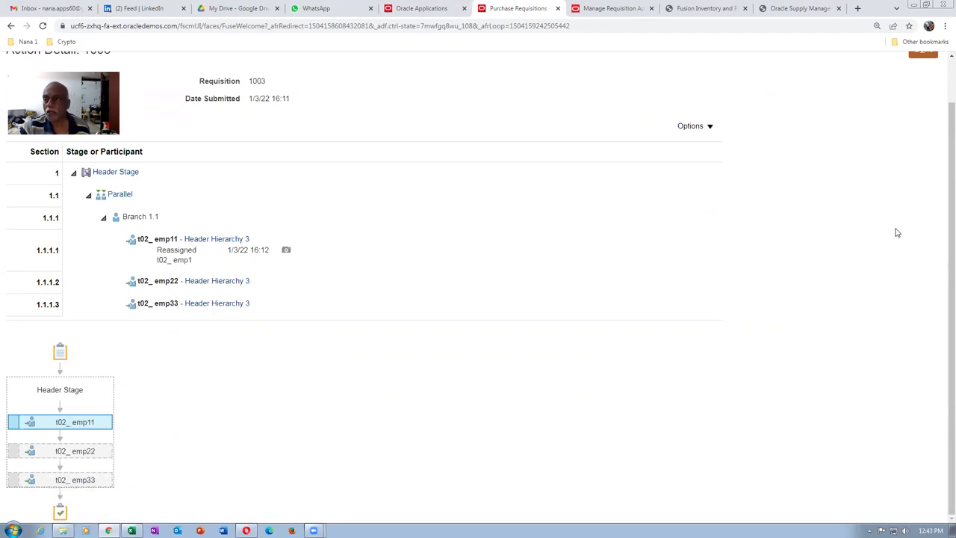
pyautogui.scroll(2, 897, 232)
pyautogui.click(925, 99)
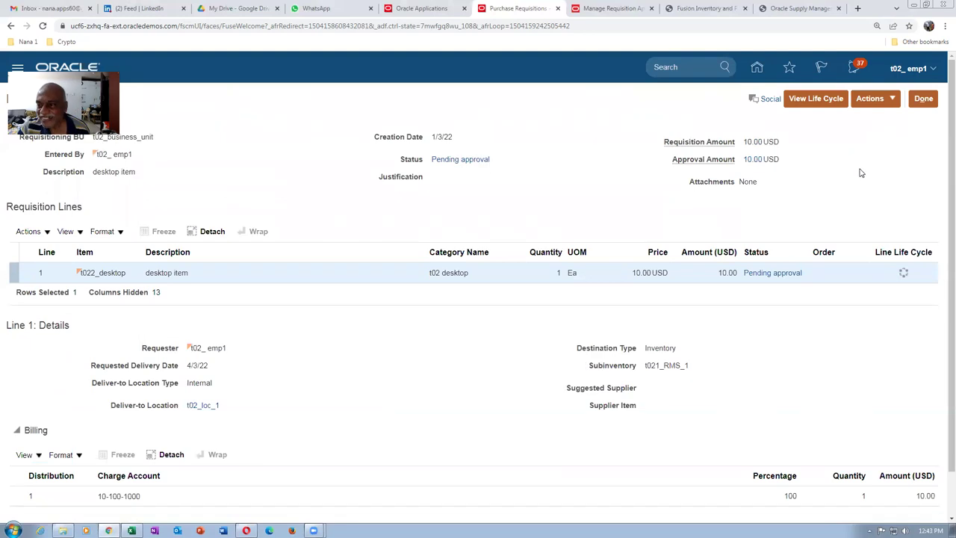
# Withdraw requisition 1003 from approval for editing and submit it again without changing its lines
pyautogui.click(871, 98)
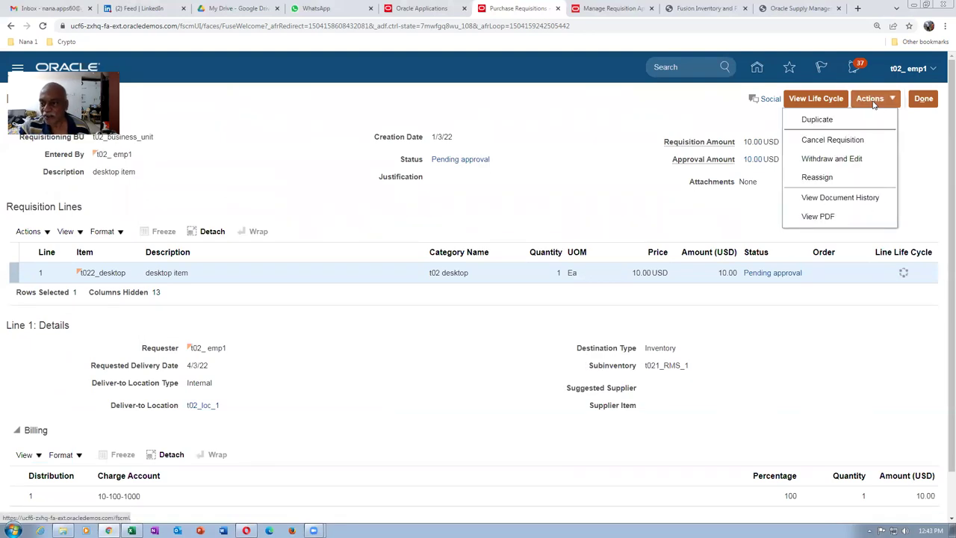
pyautogui.click(844, 162)
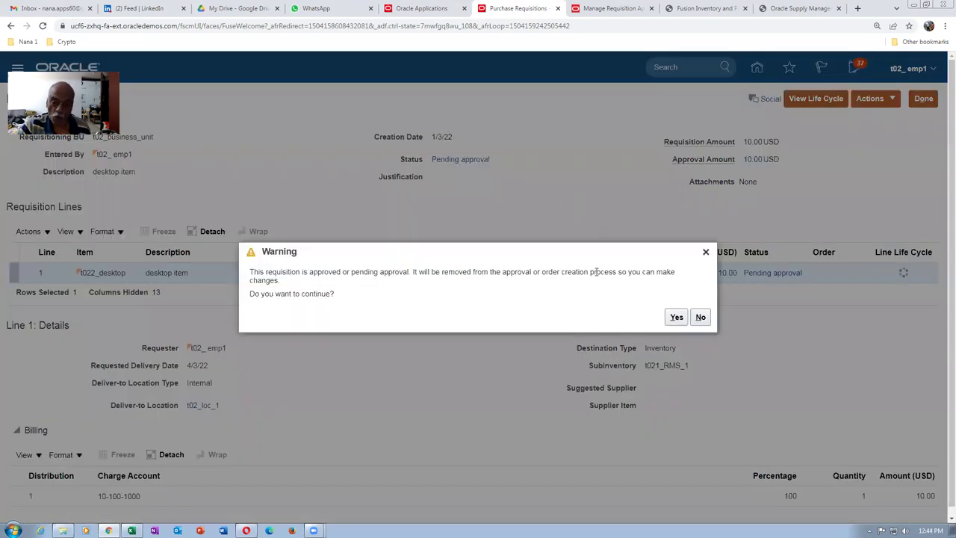
pyautogui.click(676, 316)
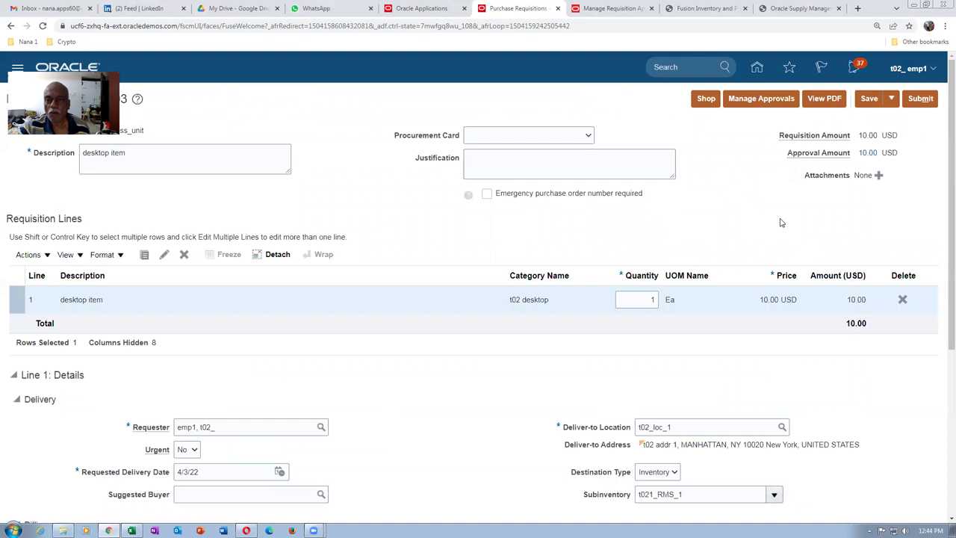
pyautogui.click(921, 100)
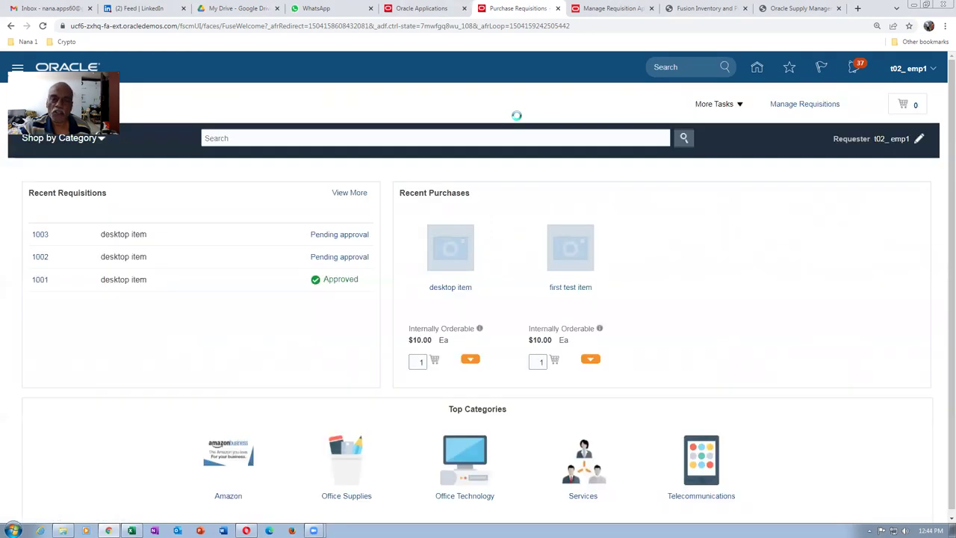
pyautogui.click(519, 309)
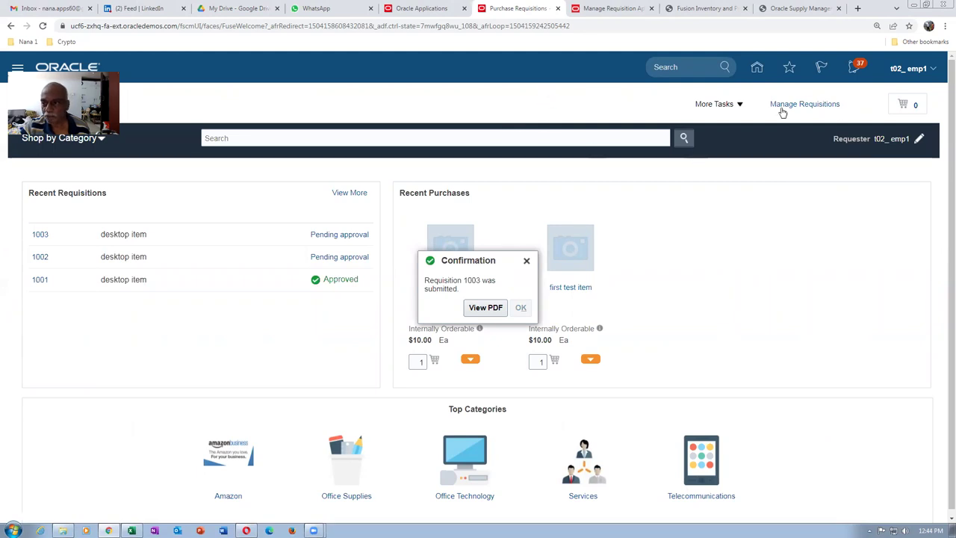
# Open the BPM Worklist preferences and show the other-user rules for user t02_emp22
pyautogui.click(856, 68)
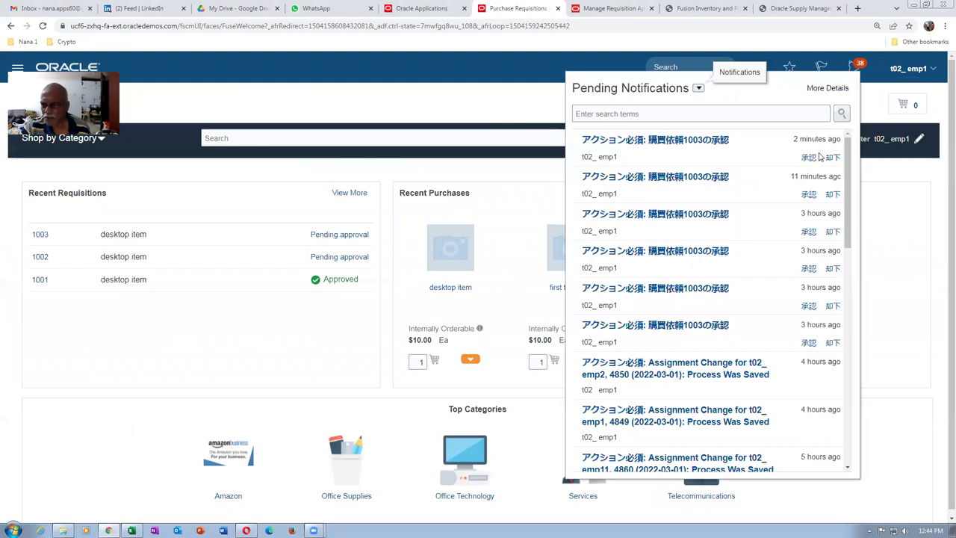
pyautogui.click(819, 89)
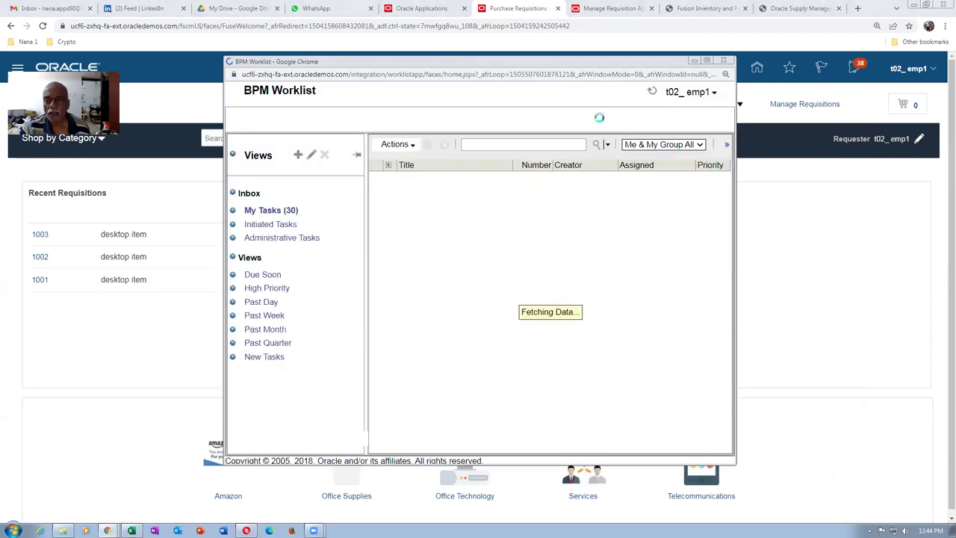
pyautogui.click(681, 92)
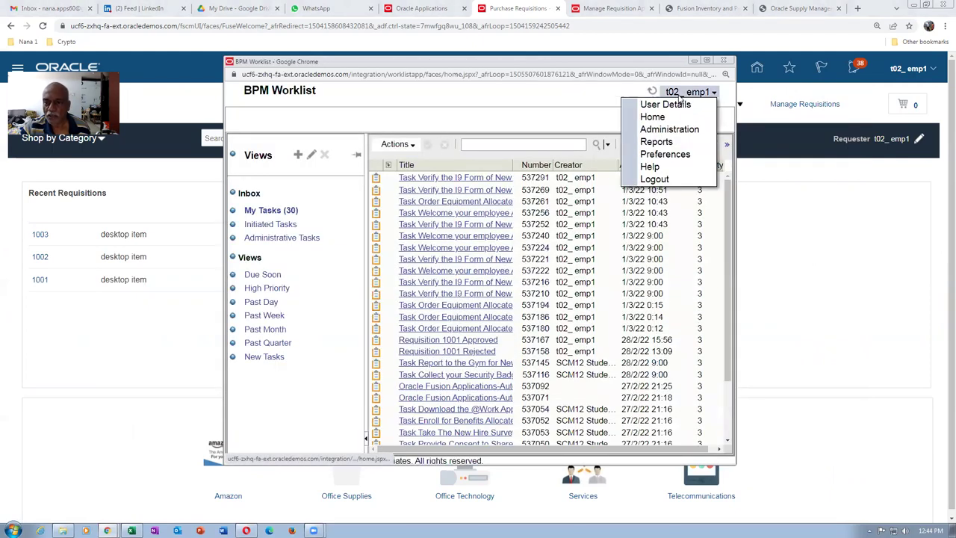
pyautogui.click(661, 154)
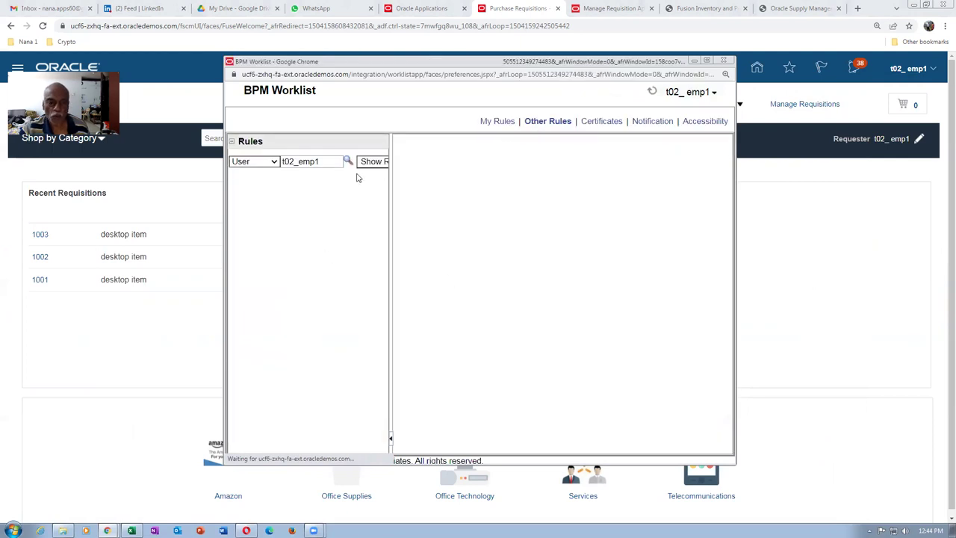
pyautogui.click(323, 162)
pyautogui.press('BackSpace')
pyautogui.write('22')
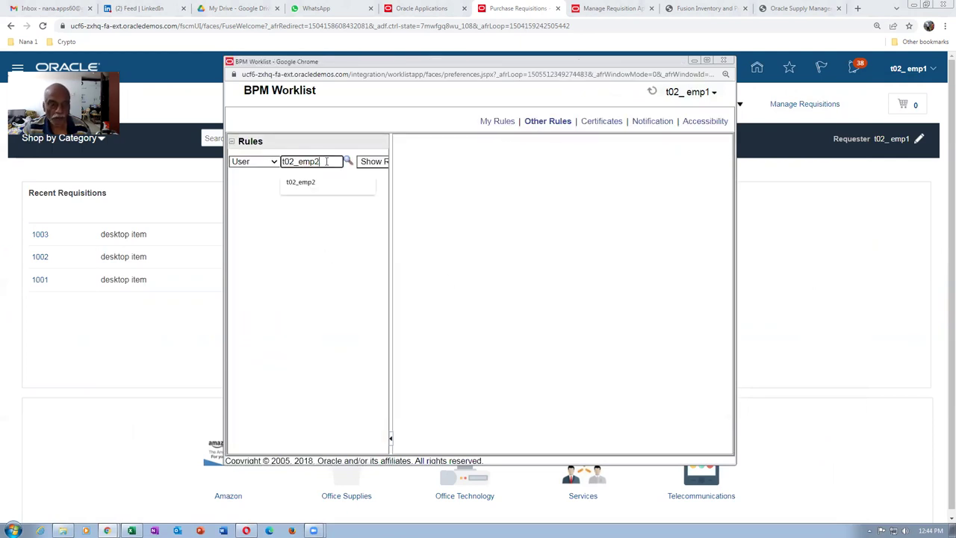
pyautogui.click(372, 163)
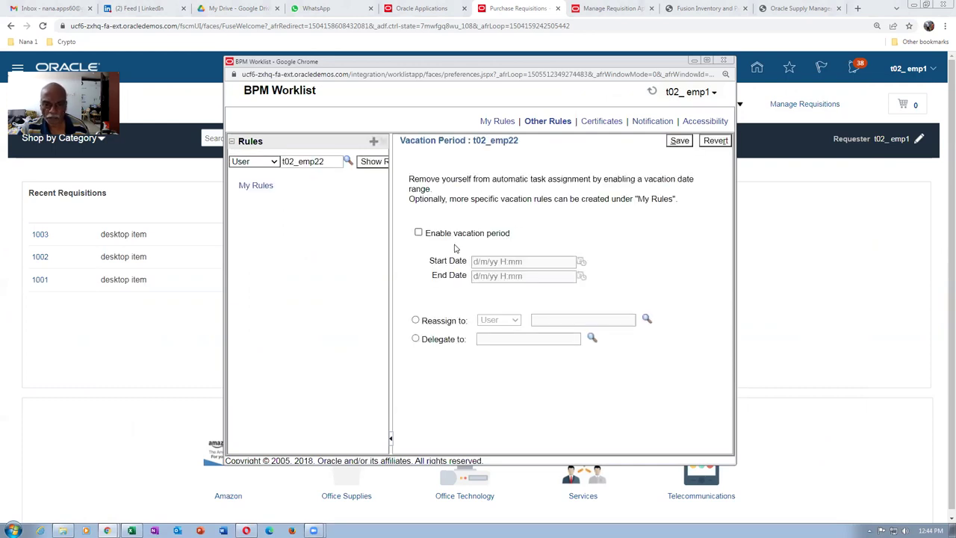
# Enable a vacation period for t02_emp22 from 1/3/22 16:14 to 3/3/22 16:14
pyautogui.click(418, 234)
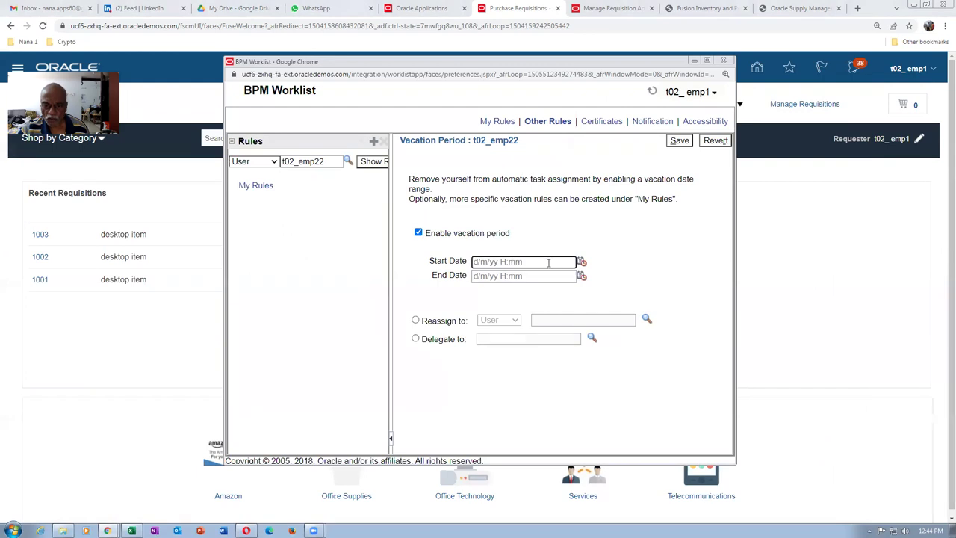
pyautogui.click(582, 262)
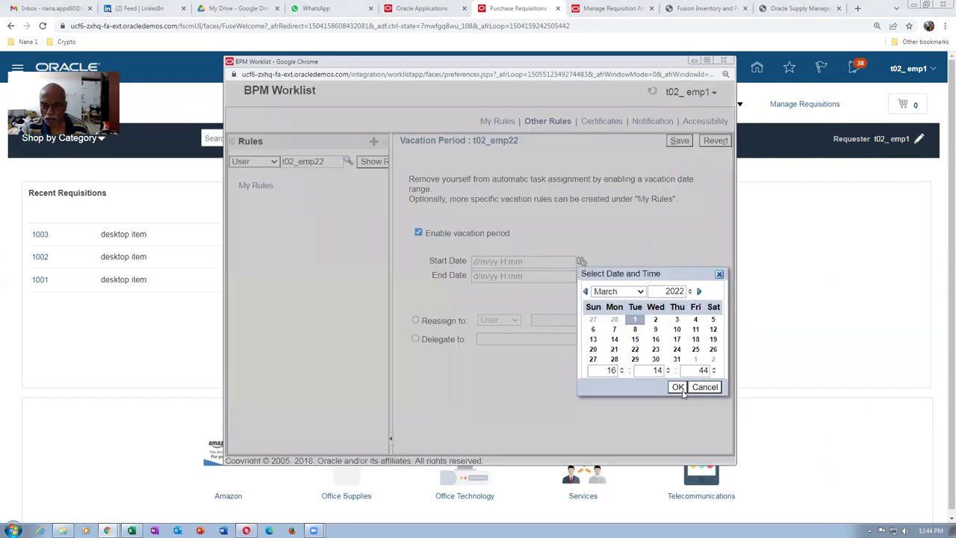
pyautogui.click(678, 386)
pyautogui.click(541, 277)
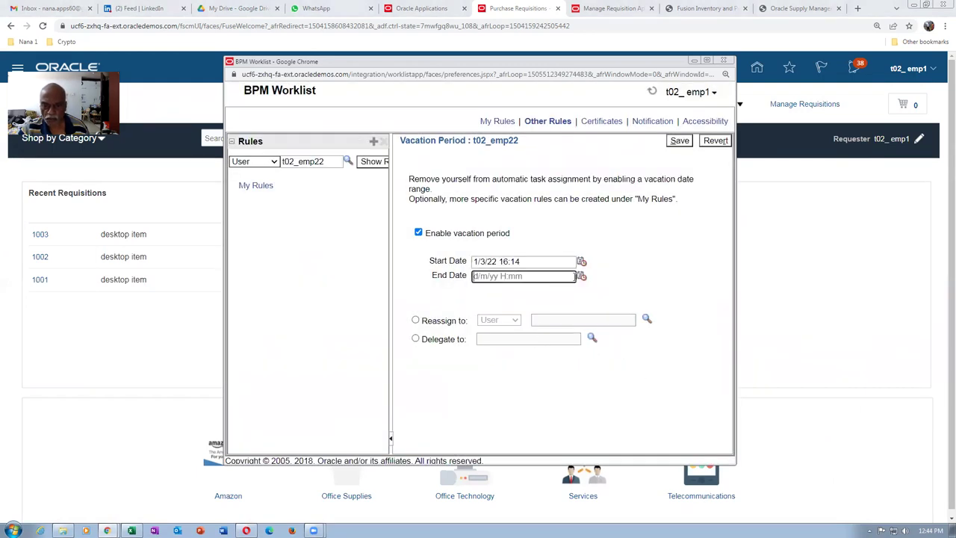
pyautogui.click(582, 277)
pyautogui.click(677, 333)
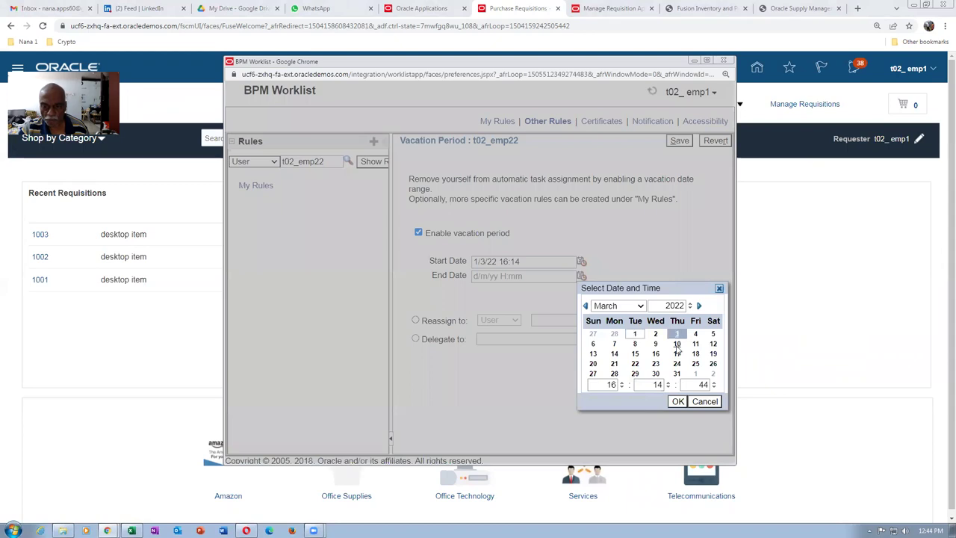
pyautogui.click(677, 401)
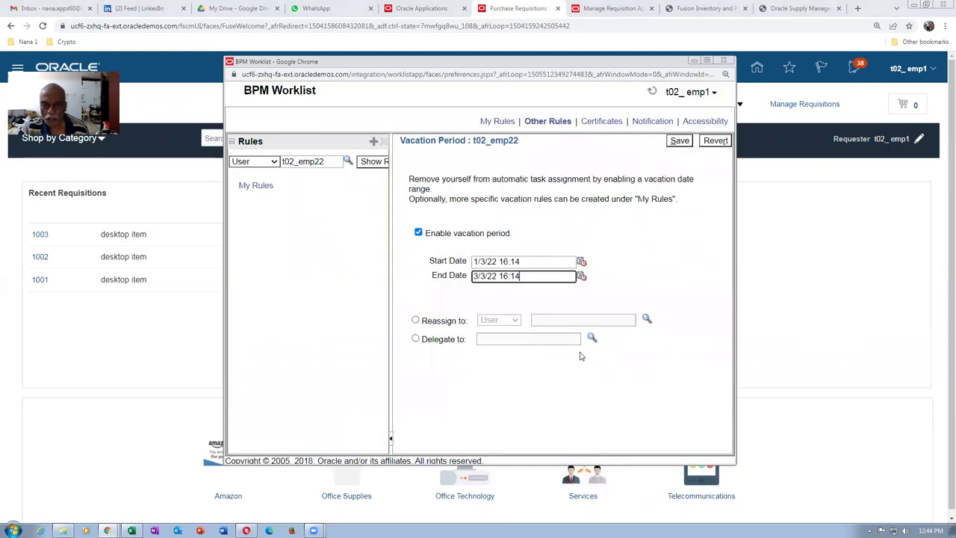
# Set t02_emp22's vacation tasks to be reassigned to user t02_emp33 and save the rule
pyautogui.click(415, 320)
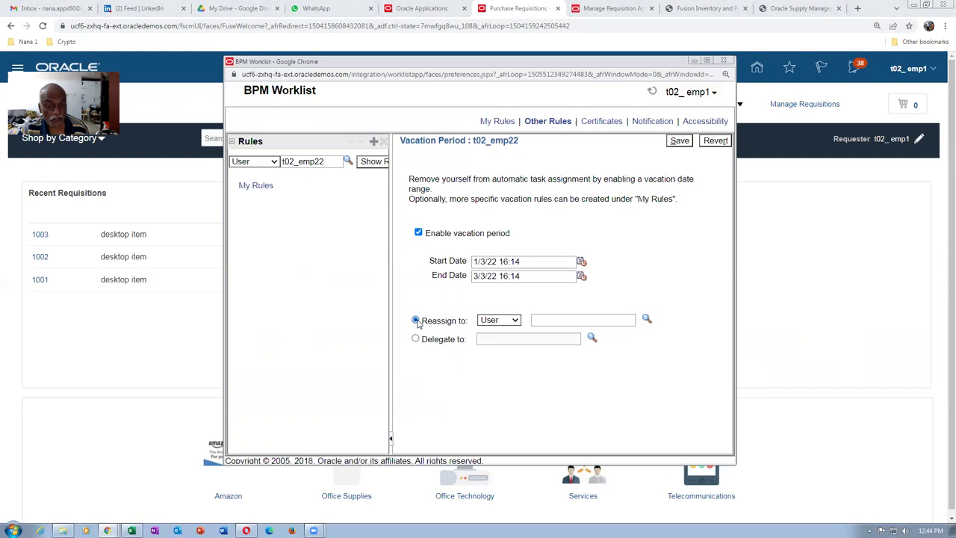
pyautogui.click(544, 322)
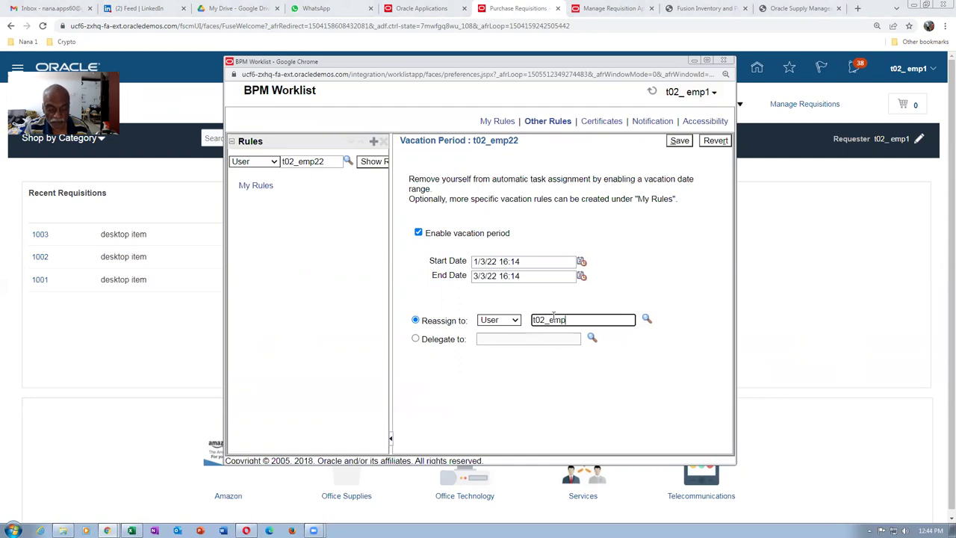
pyautogui.write('t02_emp33')
pyautogui.press('Tab')
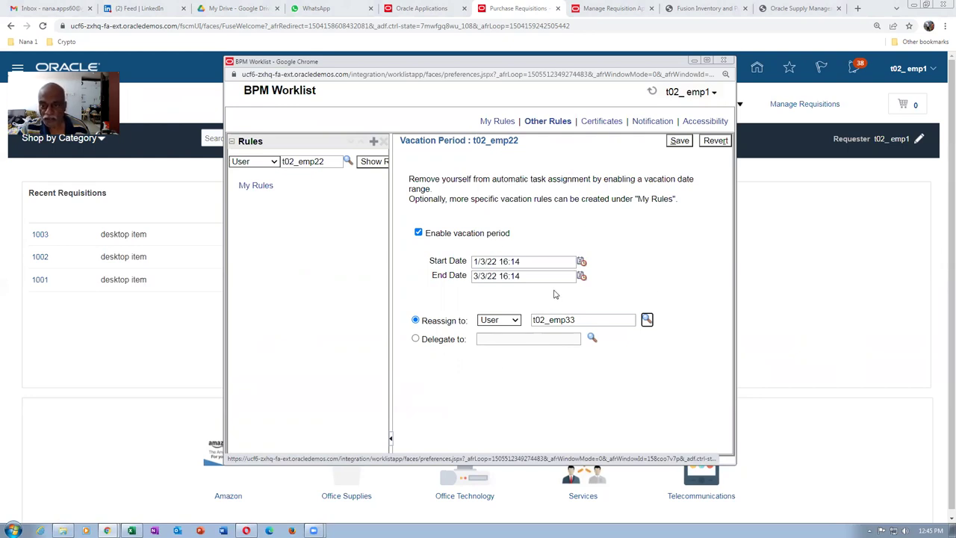
pyautogui.click(675, 145)
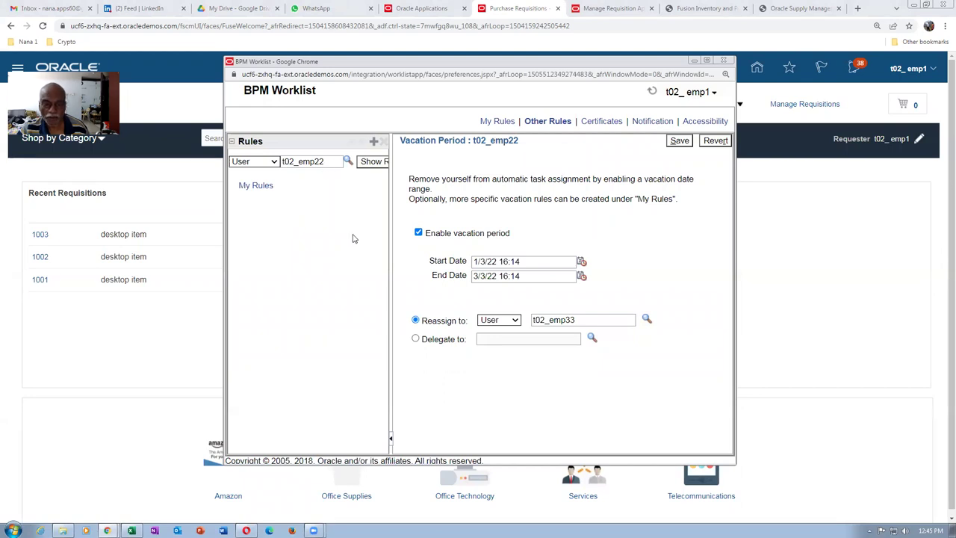
# Show the rules for user t02_emp11 and enable a vacation period from 1/3/22 16:15 to 3/3/22 16:15
pyautogui.click(327, 161)
pyautogui.press('BackSpace')
pyautogui.press('BackSpace')
pyautogui.write('11')
pyautogui.click(367, 162)
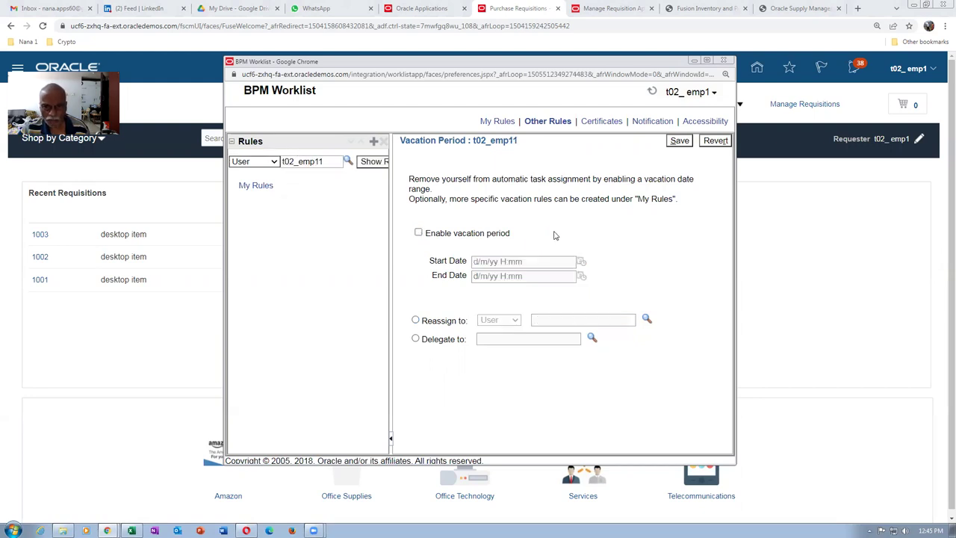
pyautogui.click(418, 233)
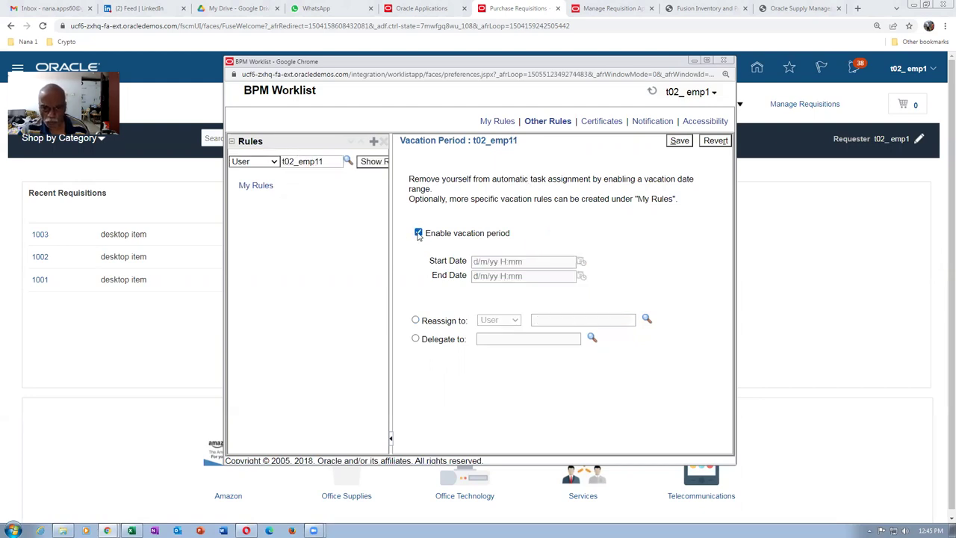
pyautogui.click(581, 262)
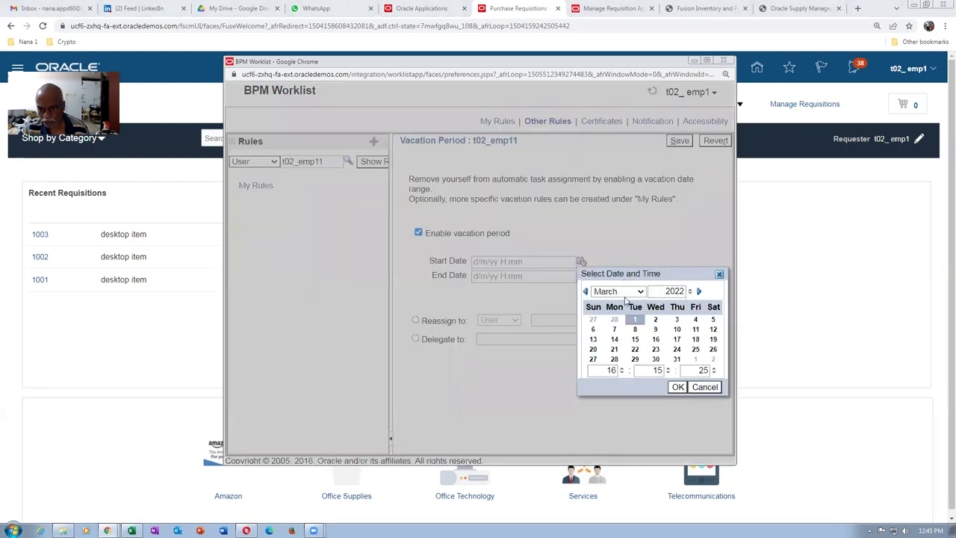
pyautogui.click(677, 387)
pyautogui.click(534, 274)
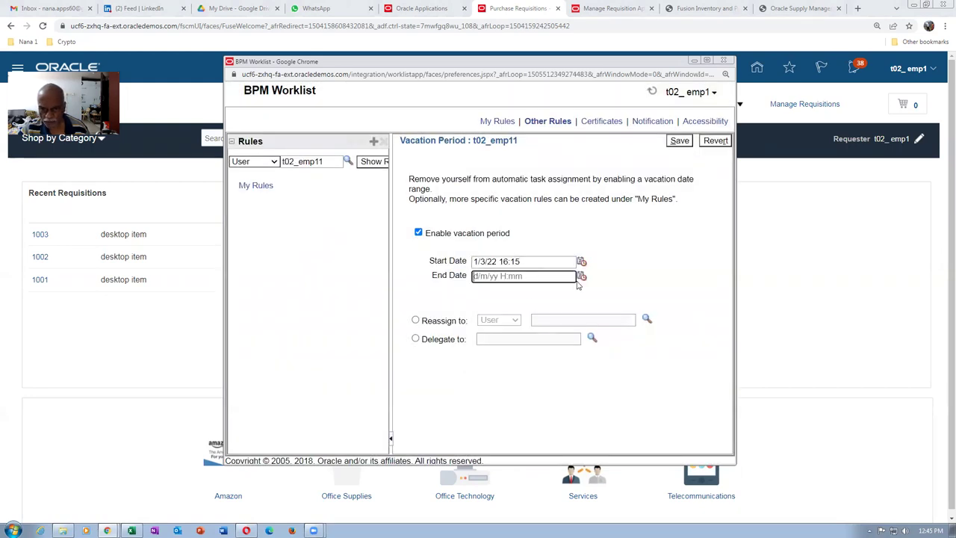
pyautogui.click(581, 276)
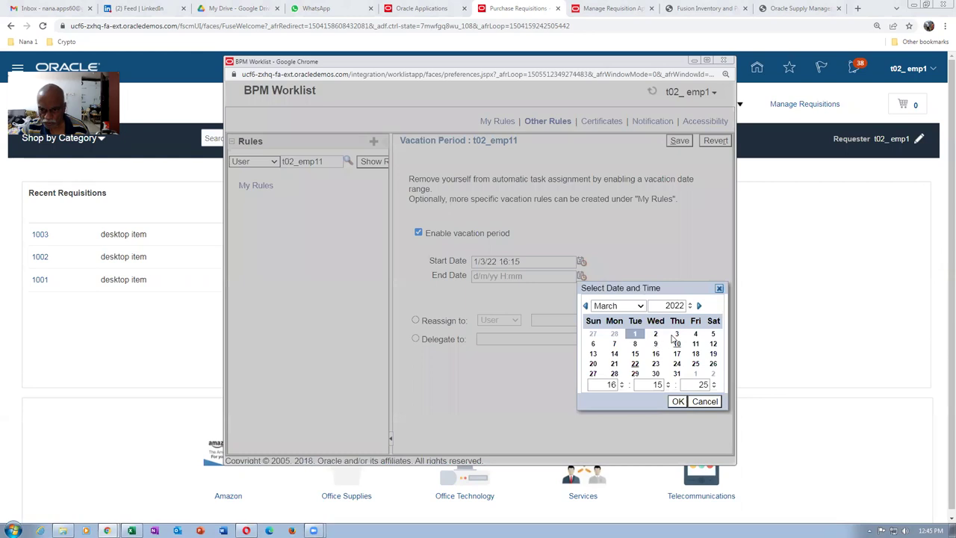
pyautogui.click(678, 401)
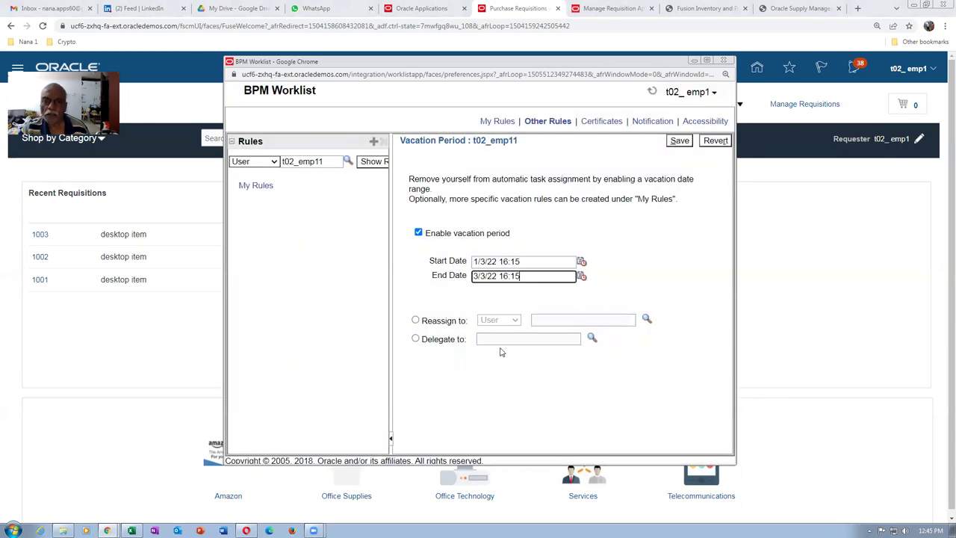
# Set t02_emp11's vacation tasks to be reassigned to user t02_emp33 and save the rule
pyautogui.click(416, 321)
pyautogui.click(583, 319)
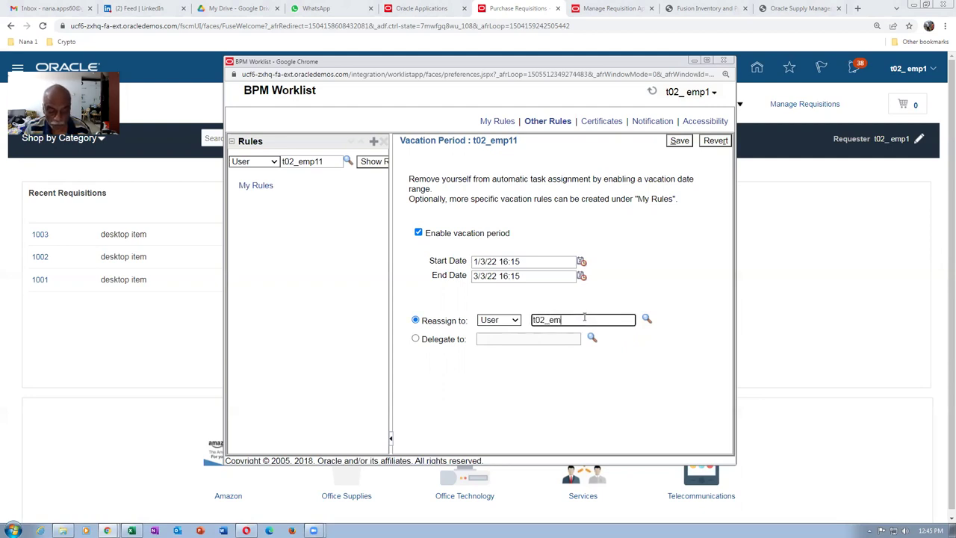
pyautogui.write('t02_emp33')
pyautogui.click(679, 140)
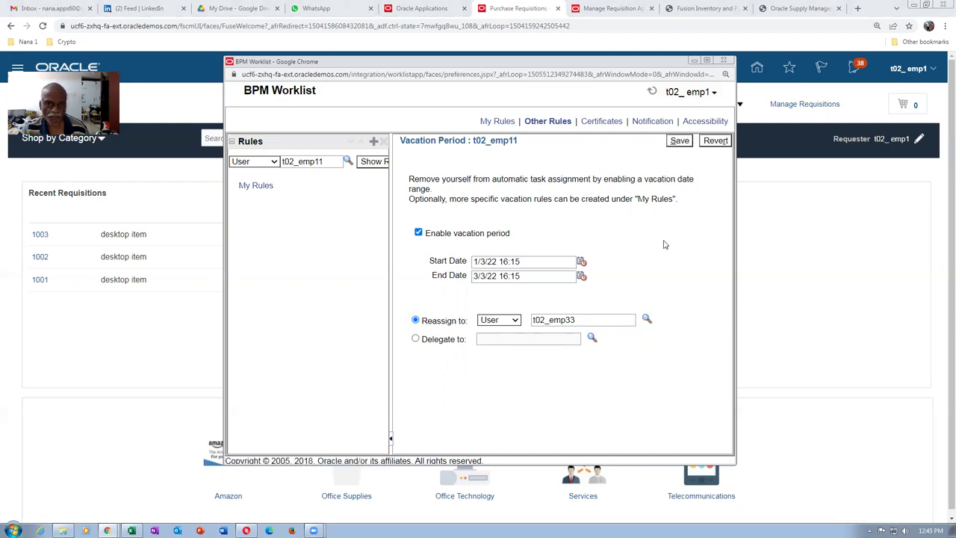
# Close the BPM Worklist rules window and open the newest pending approval notification for requisition 1003
pyautogui.click(723, 61)
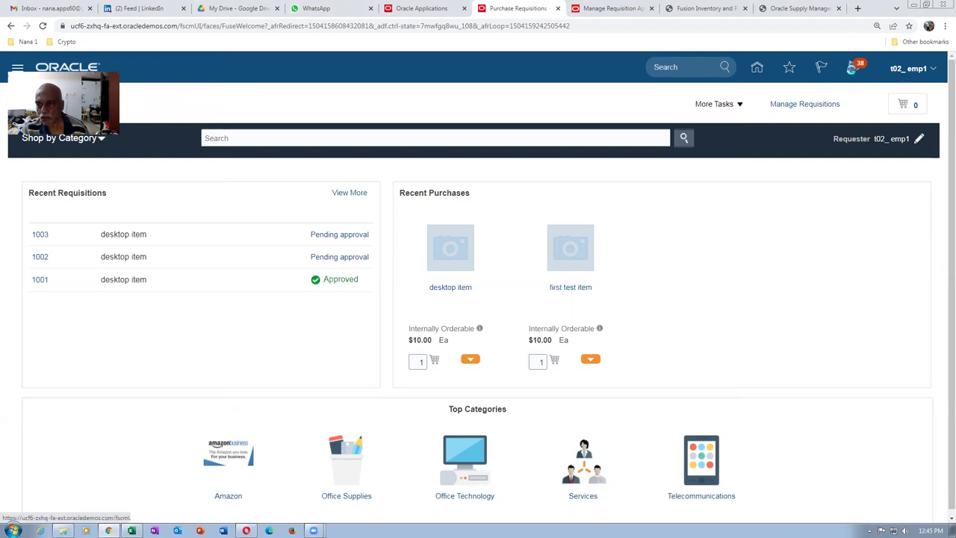
pyautogui.click(852, 67)
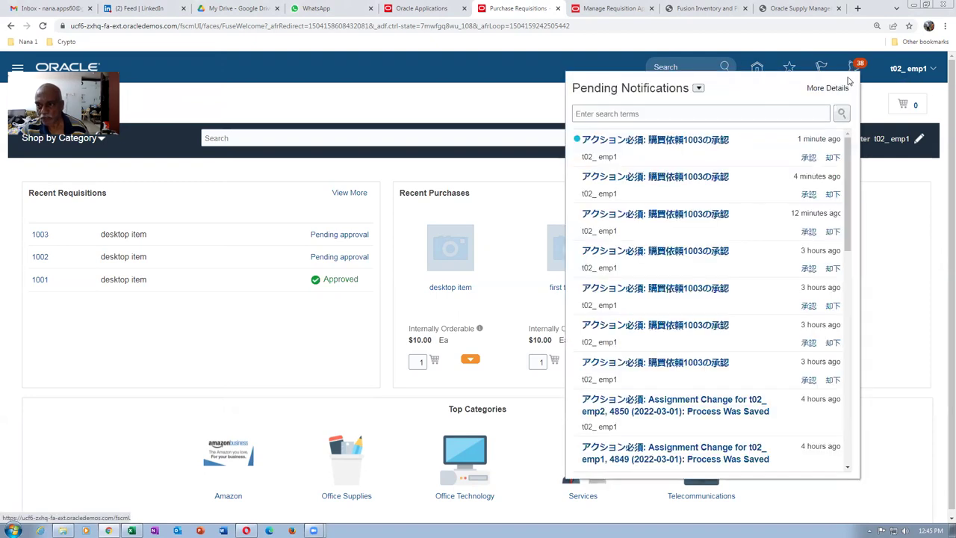
pyautogui.click(643, 141)
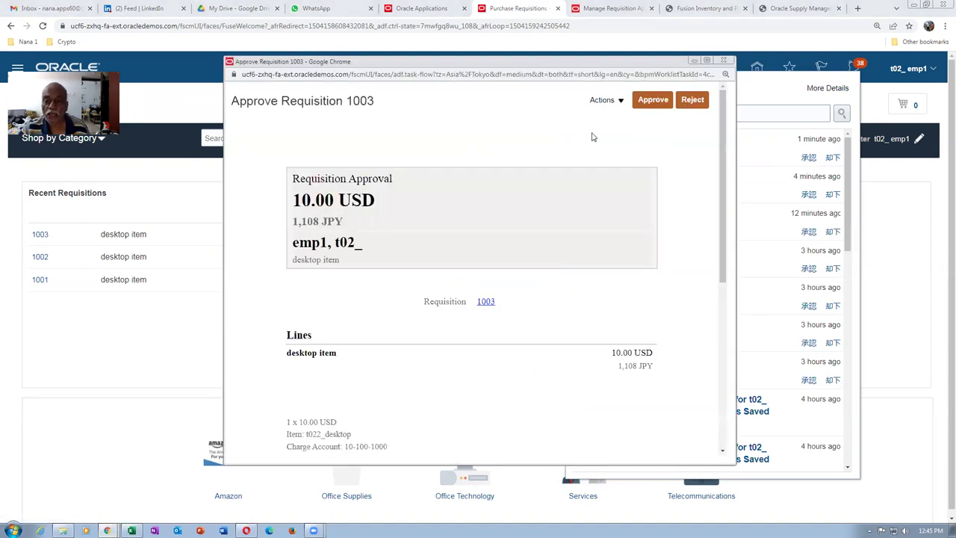
# Reassign the requisition 1003 approval task to t02_ emp11, searching users by t02_, and submit the reassignment
pyautogui.click(603, 101)
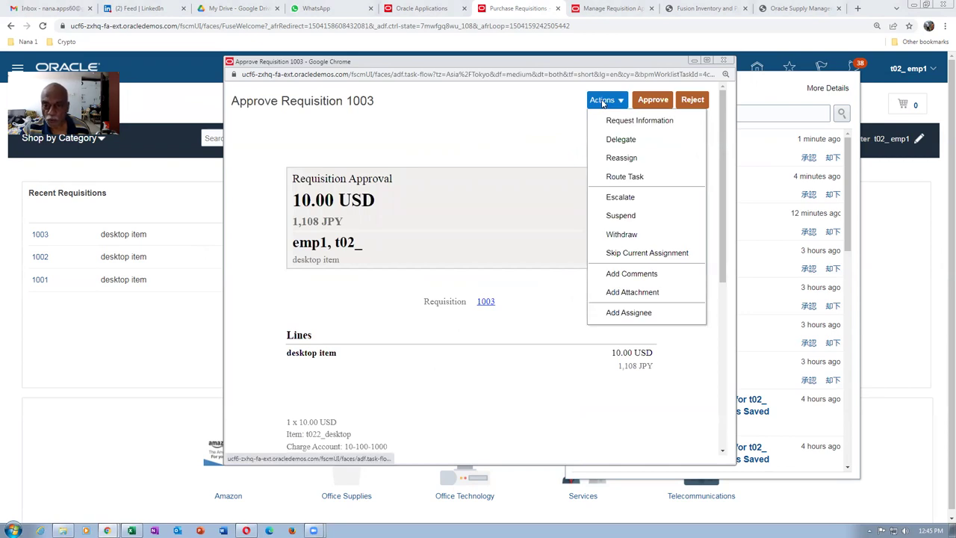
pyautogui.click(626, 158)
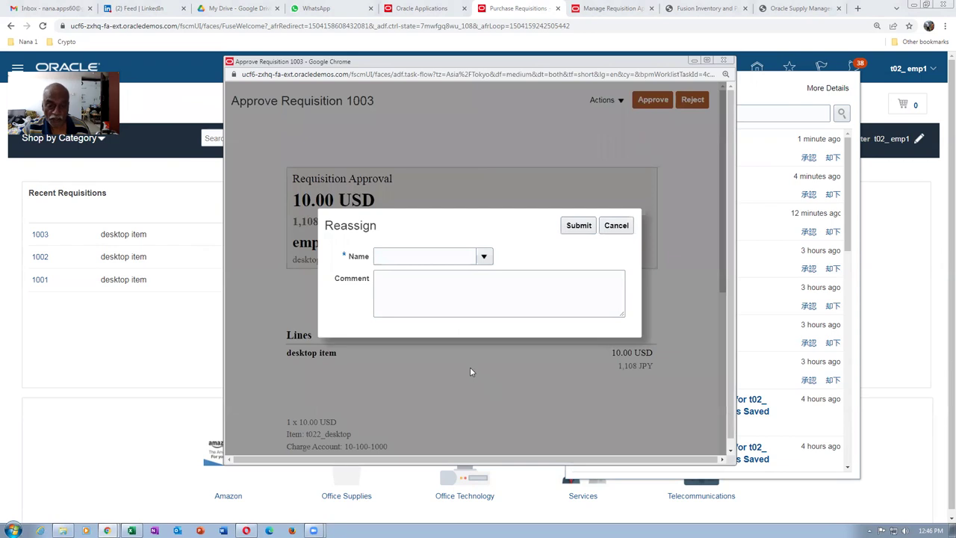
pyautogui.click(483, 257)
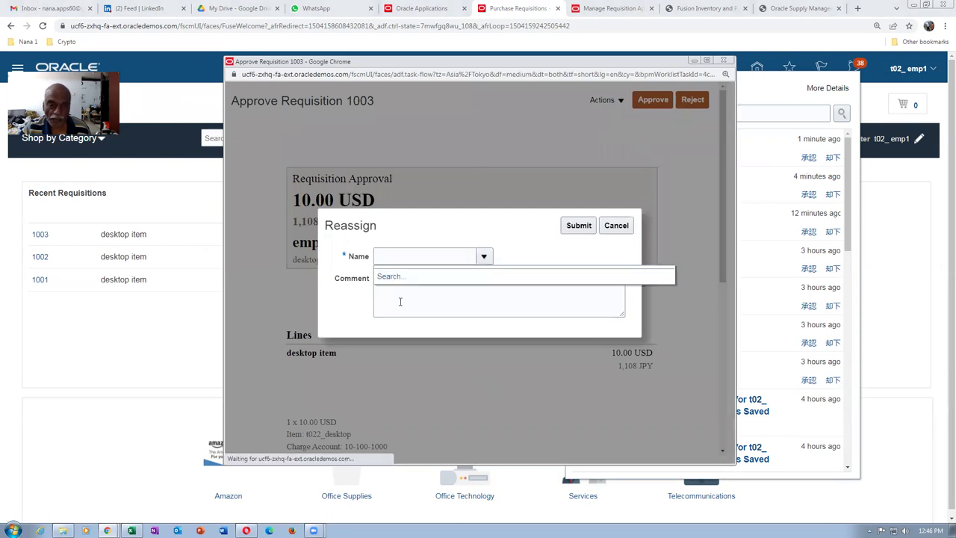
pyautogui.click(389, 277)
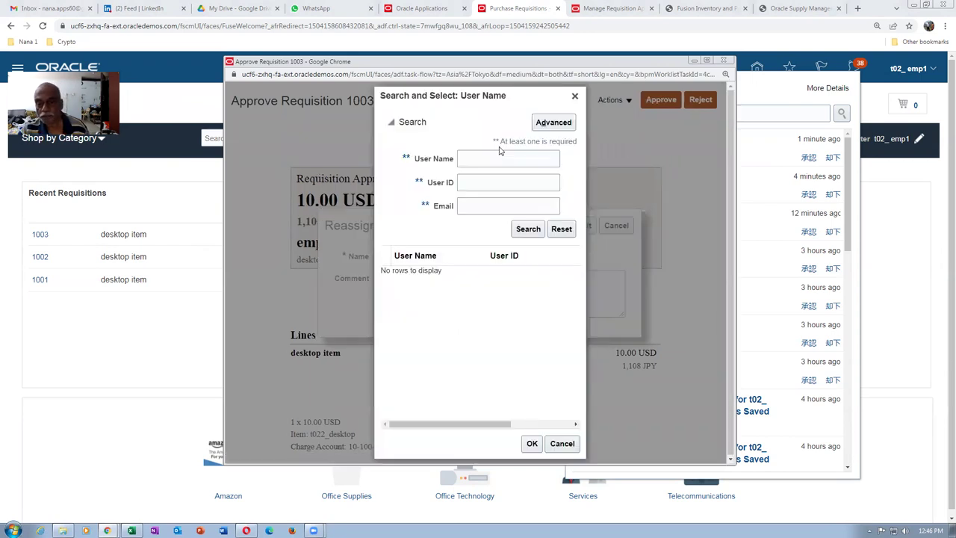
pyautogui.click(508, 152)
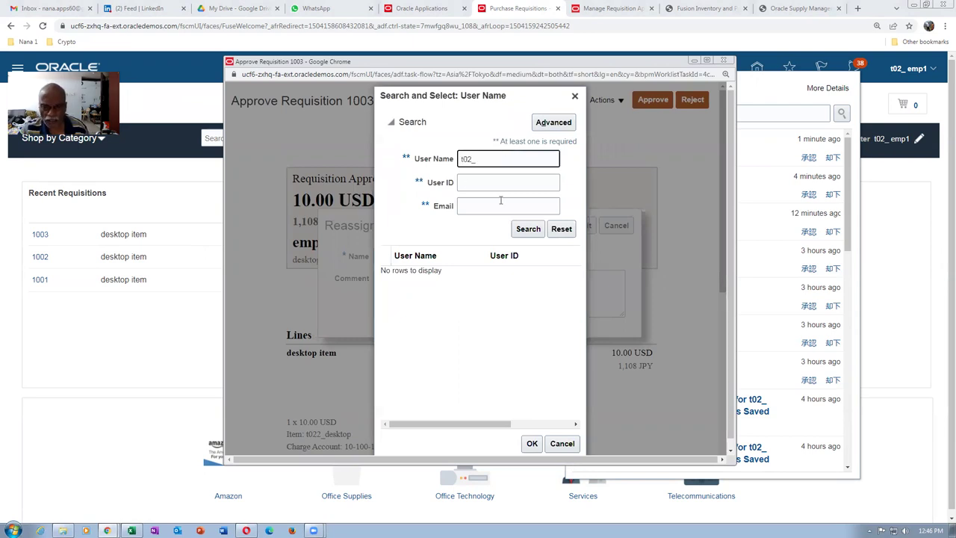
pyautogui.click(526, 229)
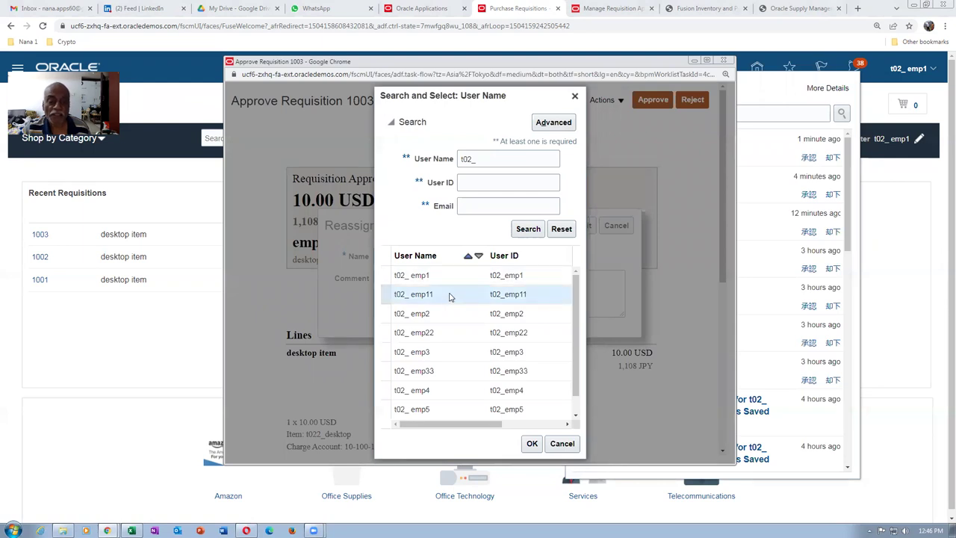
pyautogui.click(532, 444)
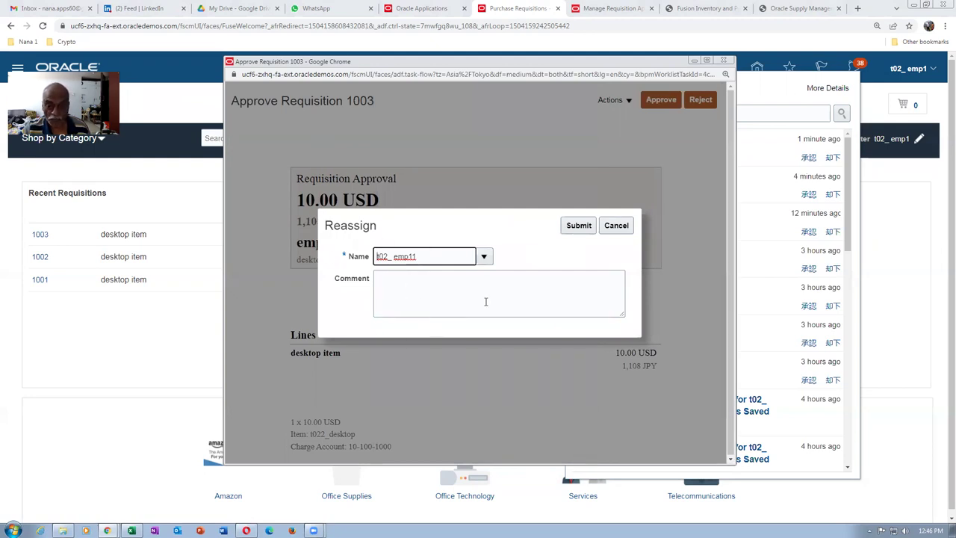
pyautogui.click(579, 225)
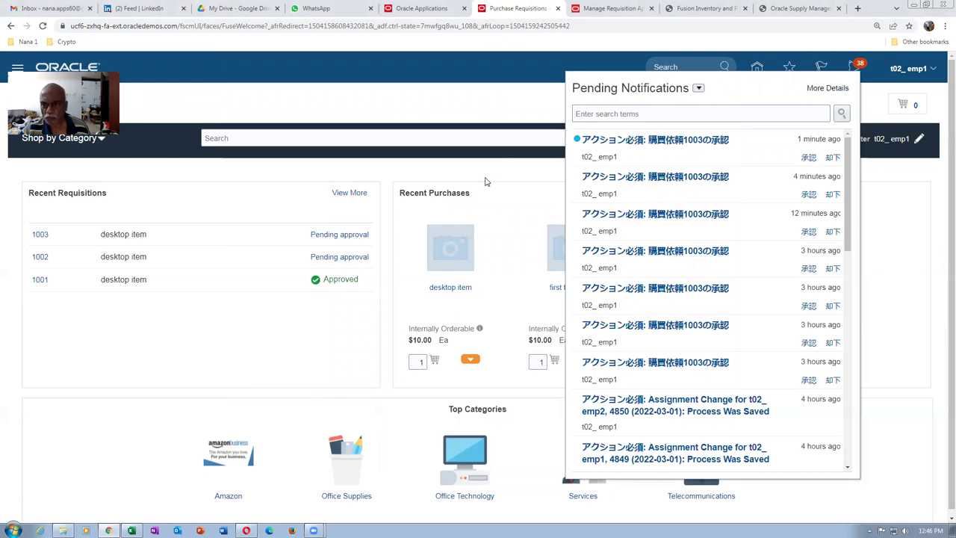
# Open requisition 1003 from the recent requisitions and check its approval history, then return to the requisition details
pyautogui.click(914, 236)
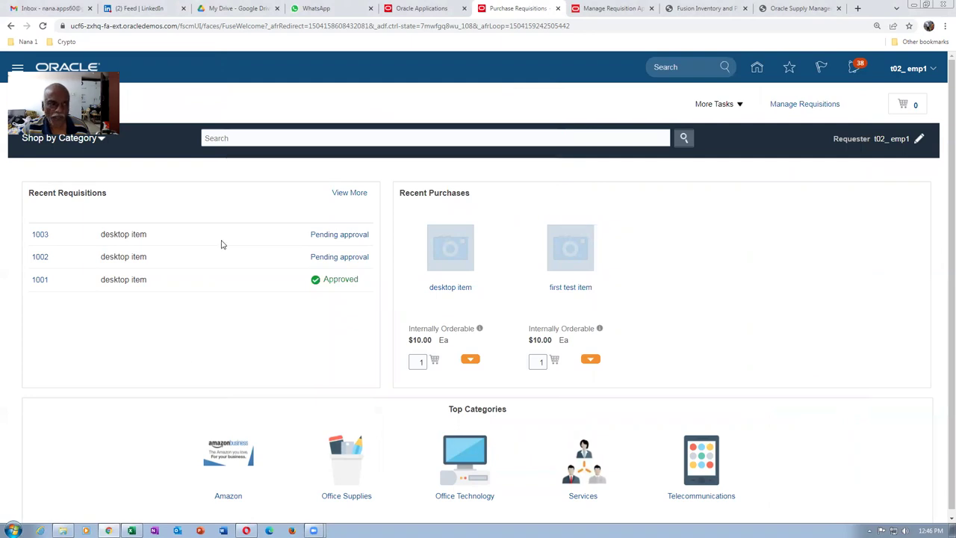
pyautogui.click(38, 236)
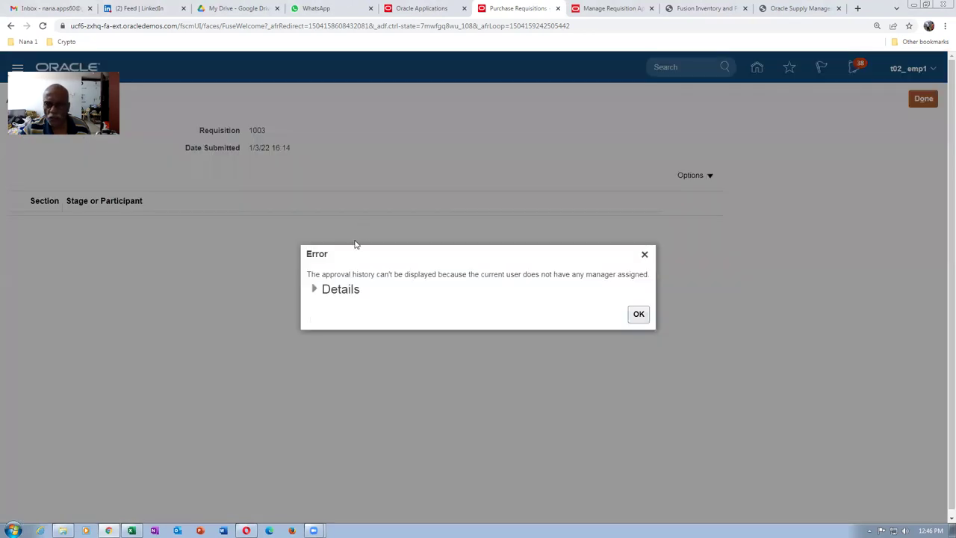
pyautogui.moveTo(362, 274); pyautogui.dragTo(577, 274)
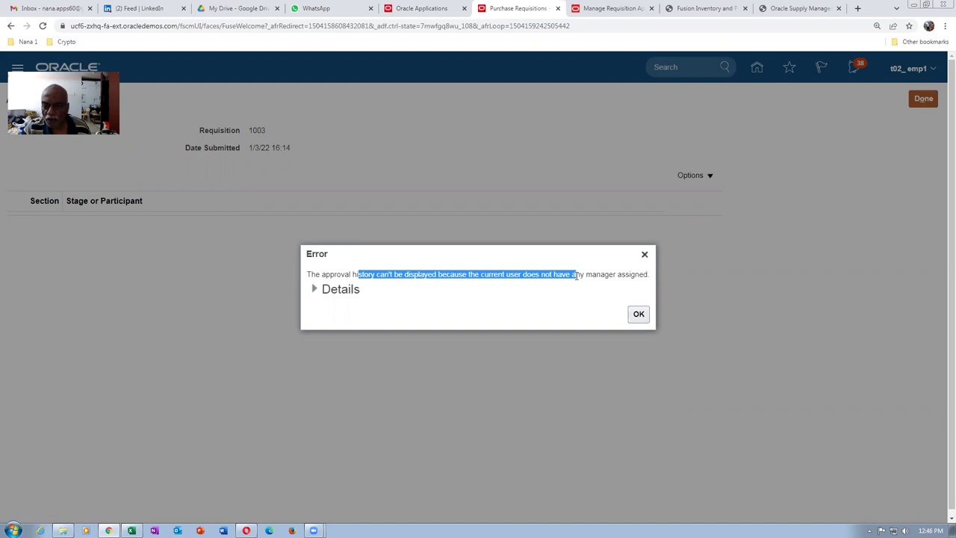
pyautogui.click(568, 274)
pyautogui.moveTo(517, 276); pyautogui.dragTo(625, 277)
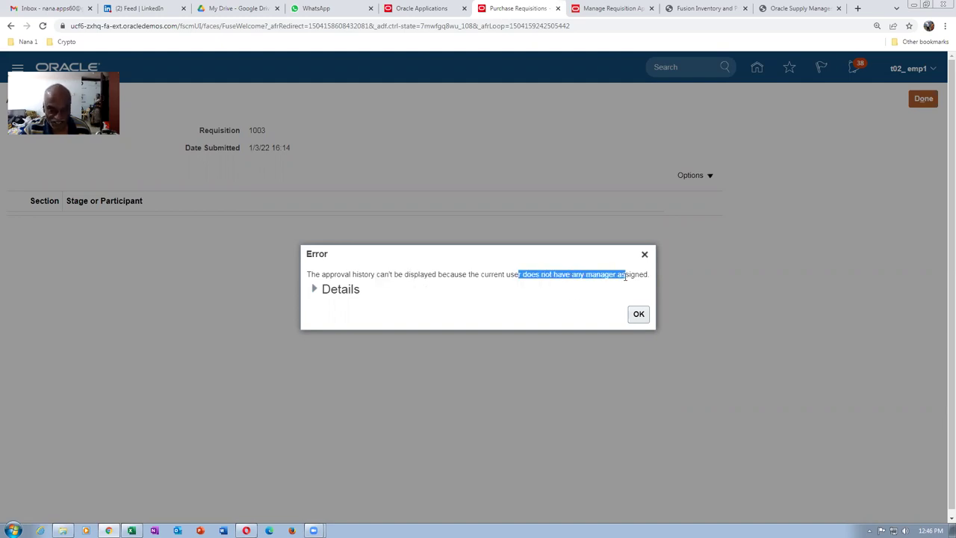
pyautogui.click(638, 315)
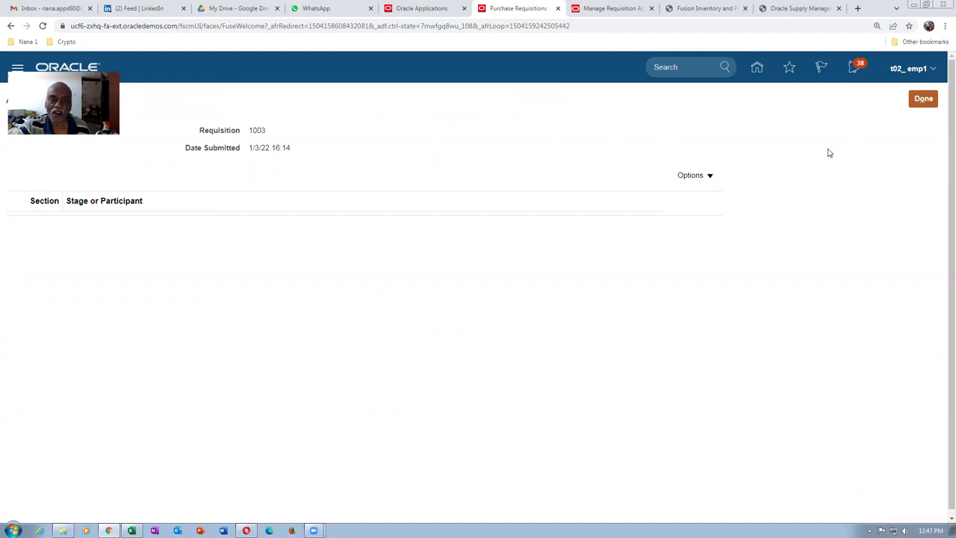
pyautogui.click(922, 99)
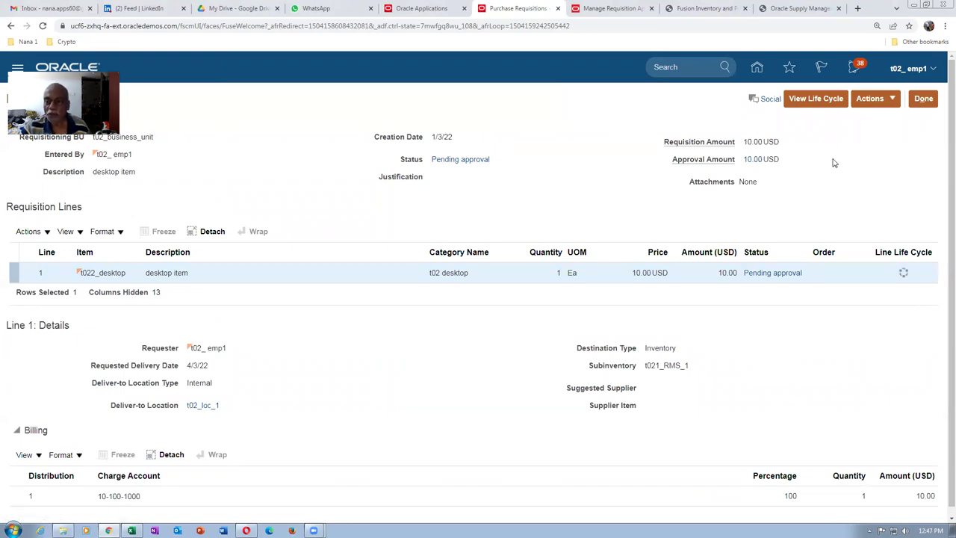
# Check the approval history again through the desktop item line's pending approval status and go back to the requisition
pyautogui.click(769, 273)
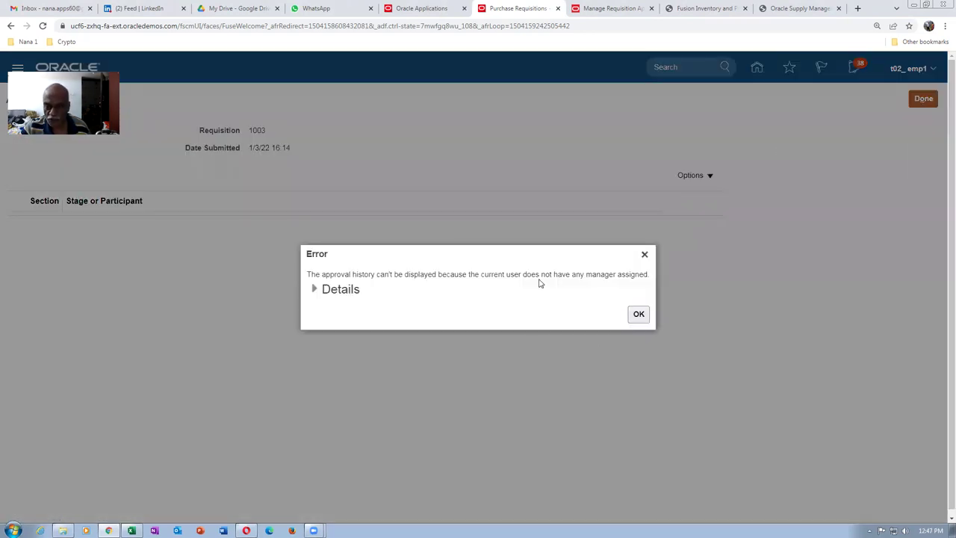
pyautogui.moveTo(539, 277); pyautogui.dragTo(631, 275)
pyautogui.click(637, 315)
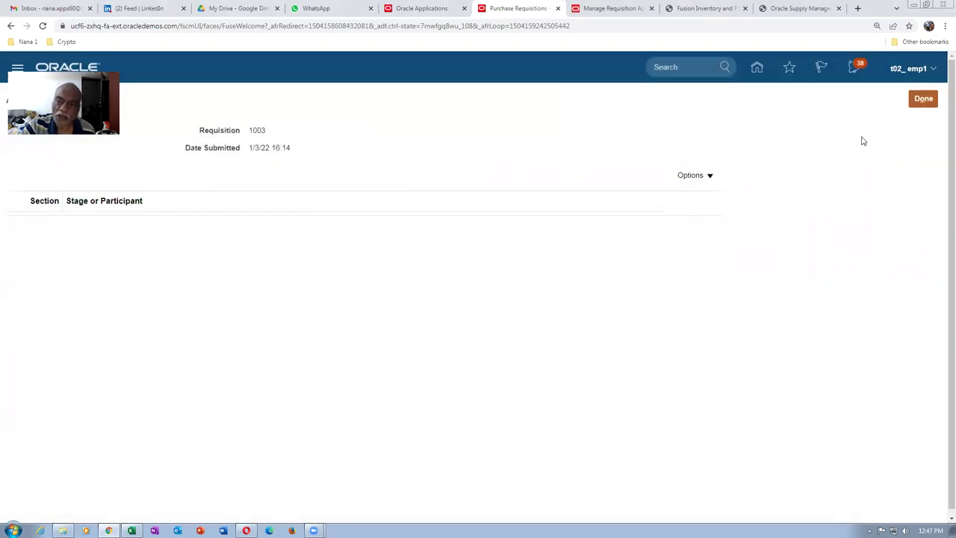
pyautogui.click(926, 100)
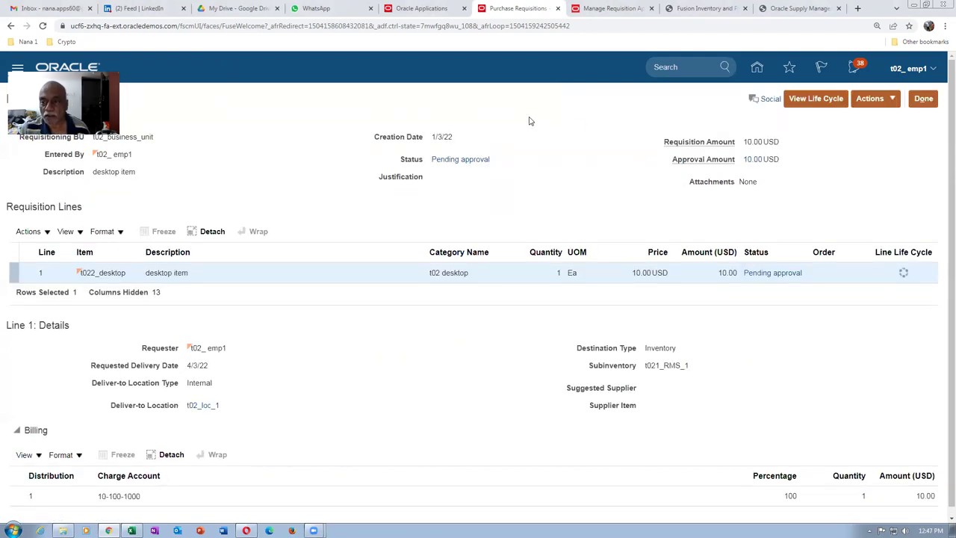
# Show the pending notifications and open the most recent approval task for requisition 1003
pyautogui.click(815, 98)
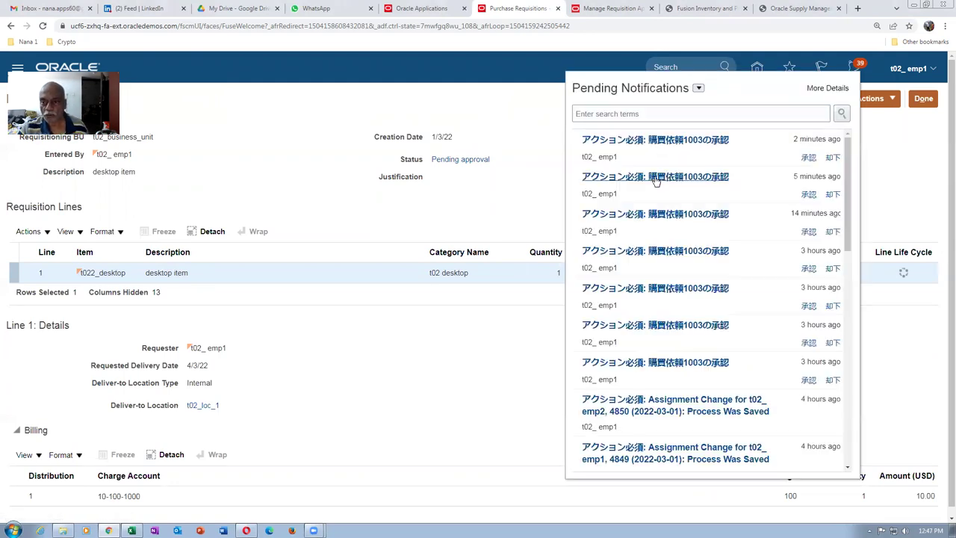
pyautogui.click(656, 141)
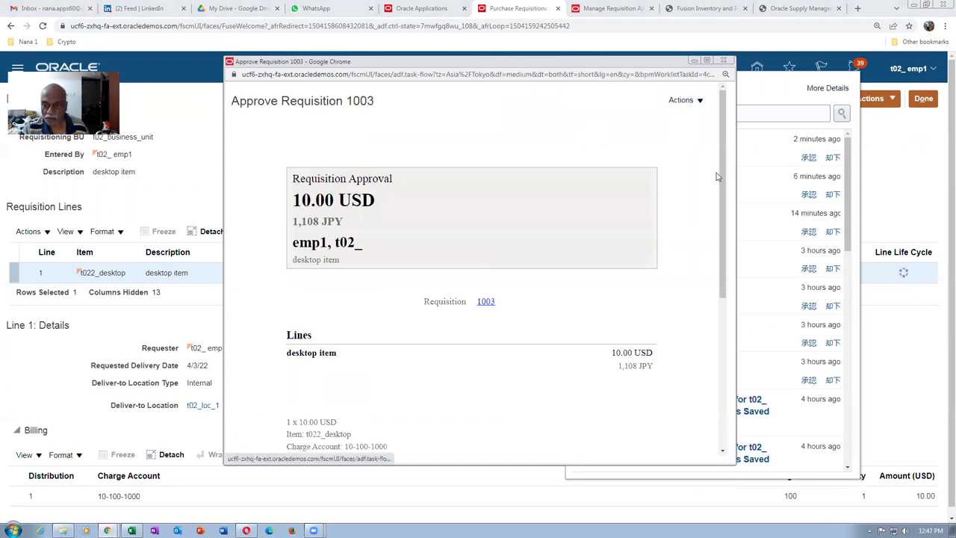
pyautogui.moveTo(718, 176)
pyautogui.mouseDown()
pyautogui.moveTo(744, 288)
pyautogui.moveTo(710, 166)
pyautogui.mouseUp()
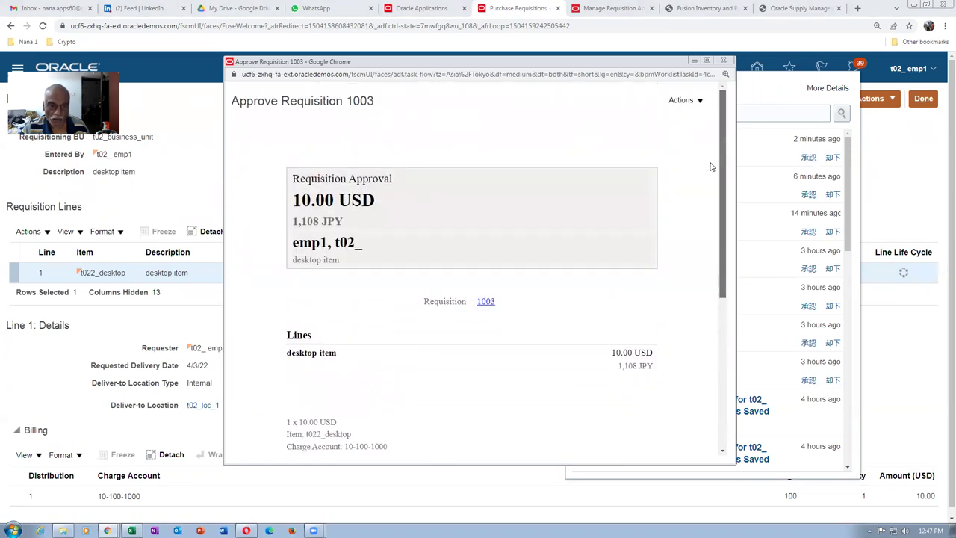
# Reassign the requisition 1003 task to t02_ emp22, searching users by t02, and submit the reassignment
pyautogui.click(677, 105)
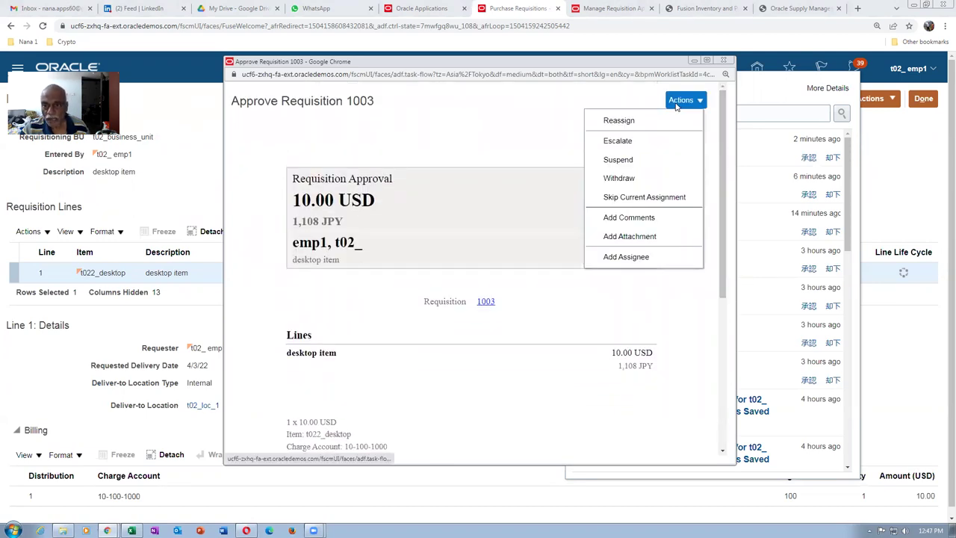
pyautogui.click(618, 121)
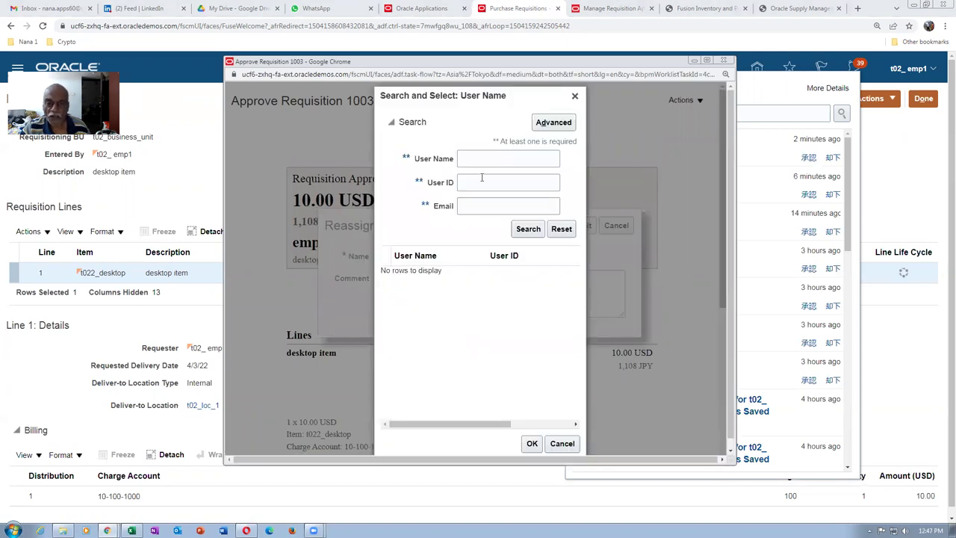
pyautogui.click(482, 159)
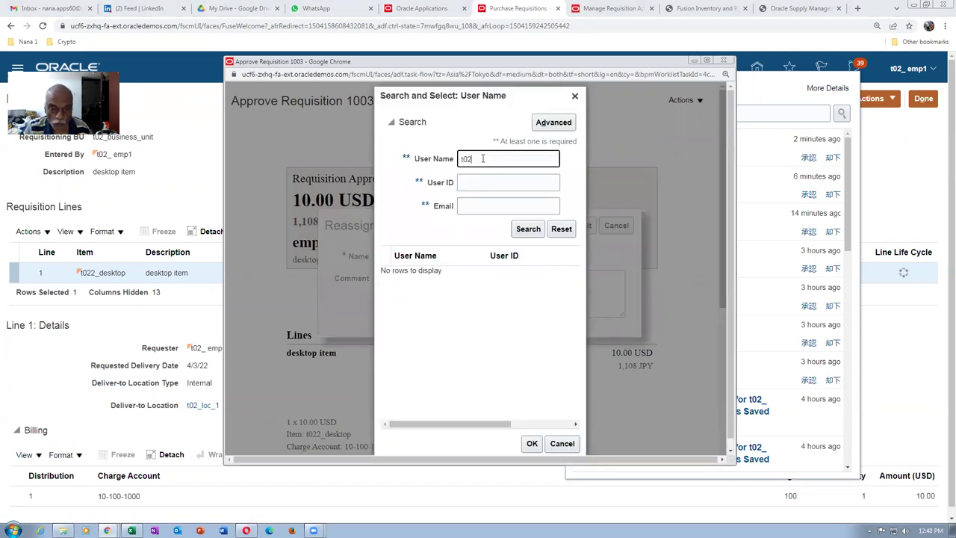
pyautogui.click(529, 230)
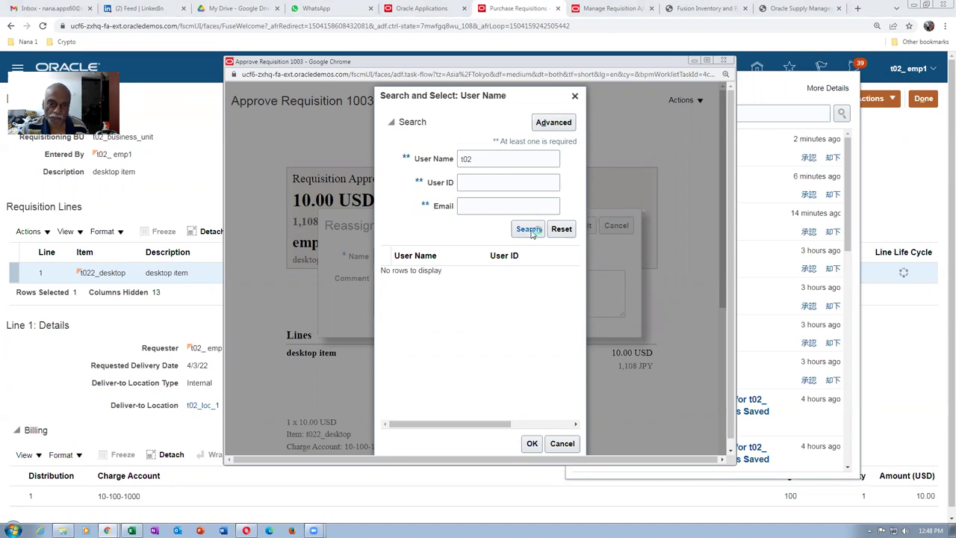
pyautogui.click(448, 340)
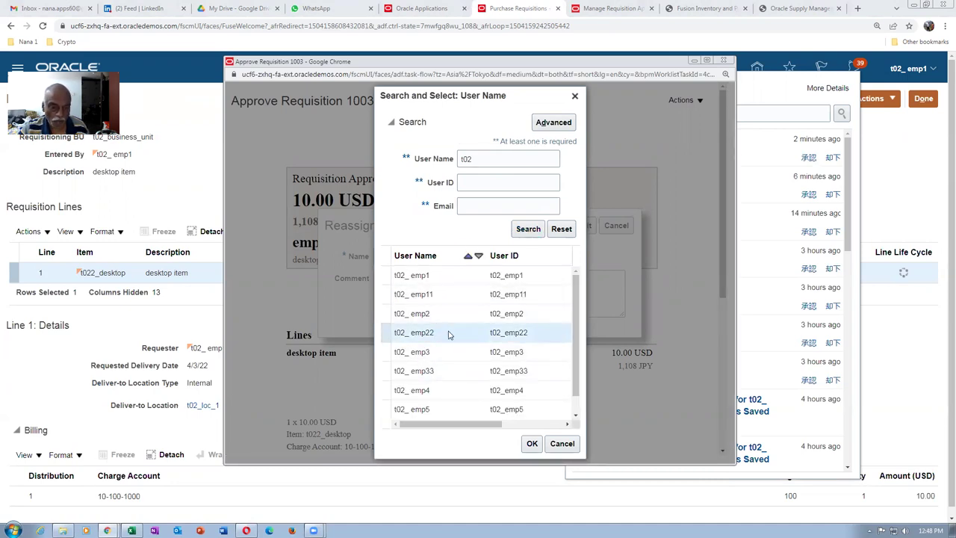
pyautogui.click(532, 444)
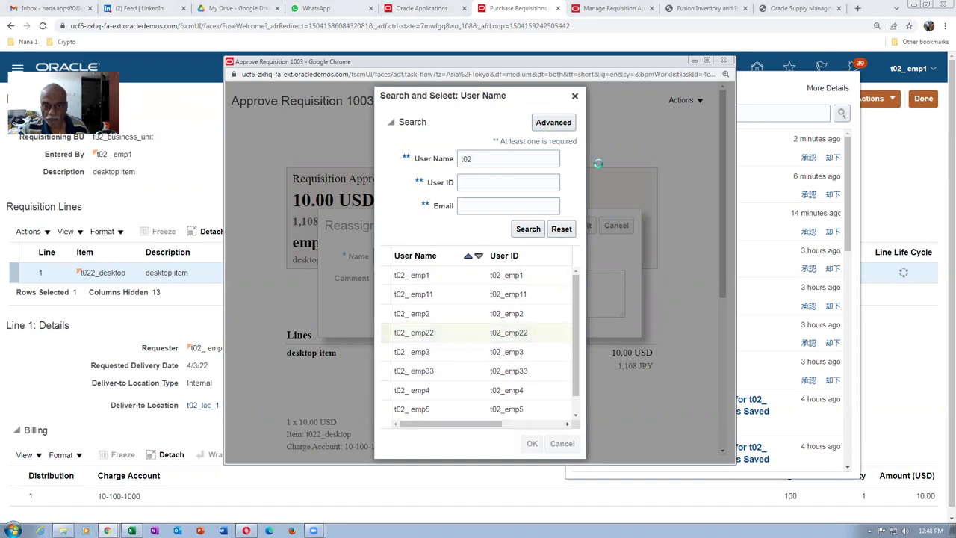
pyautogui.click(579, 225)
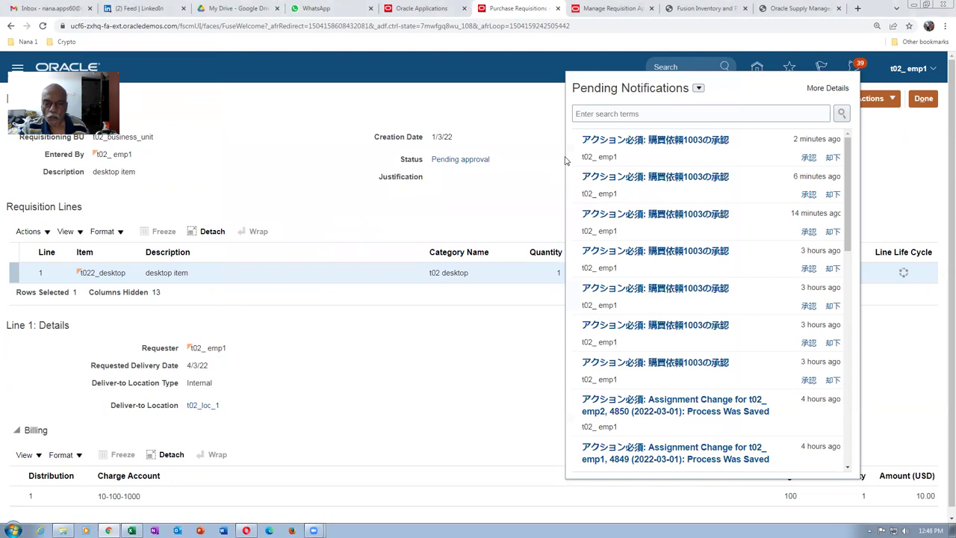
# Close the requisition, reopen 1003 from the recent requisitions and examine the approval history of its desktop item line
pyautogui.click(463, 208)
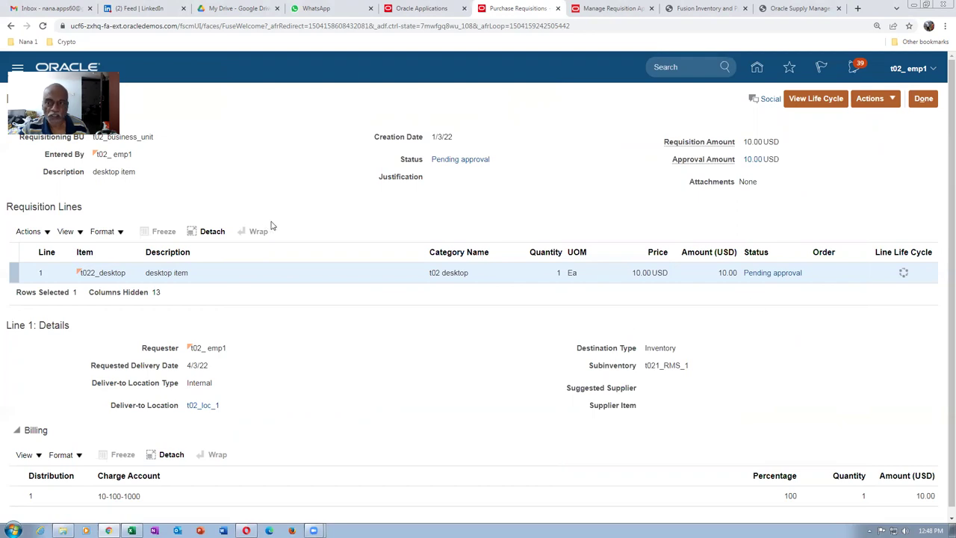
pyautogui.click(923, 98)
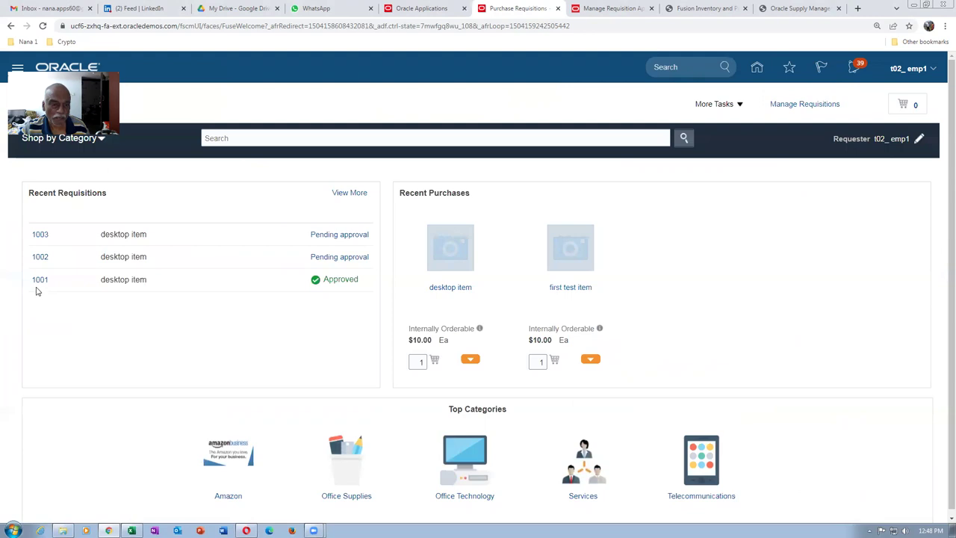
pyautogui.click(38, 234)
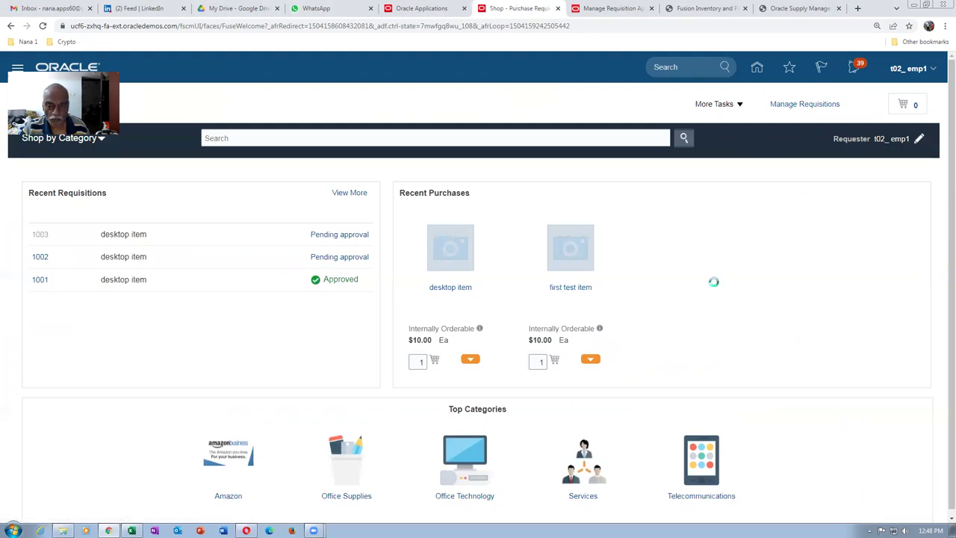
pyautogui.click(771, 273)
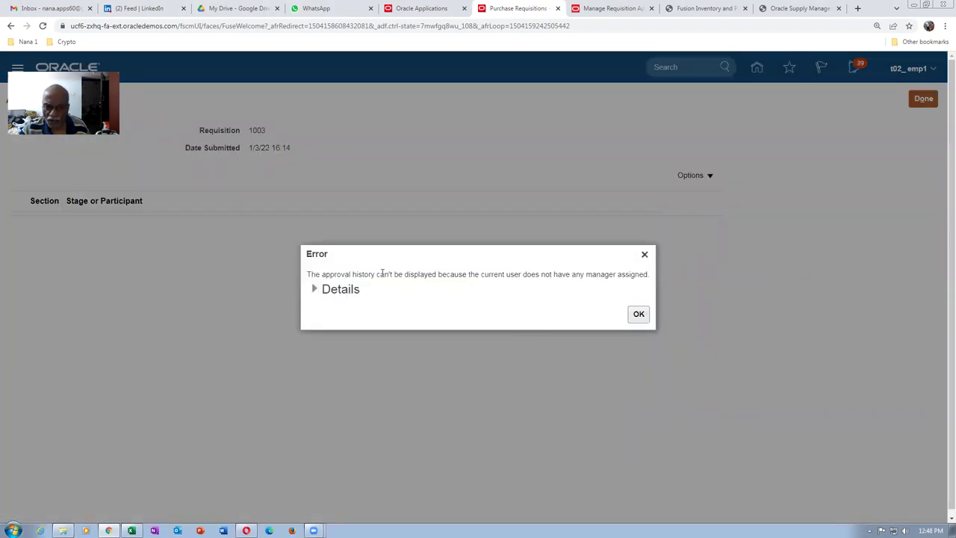
pyautogui.moveTo(480, 276); pyautogui.dragTo(630, 273)
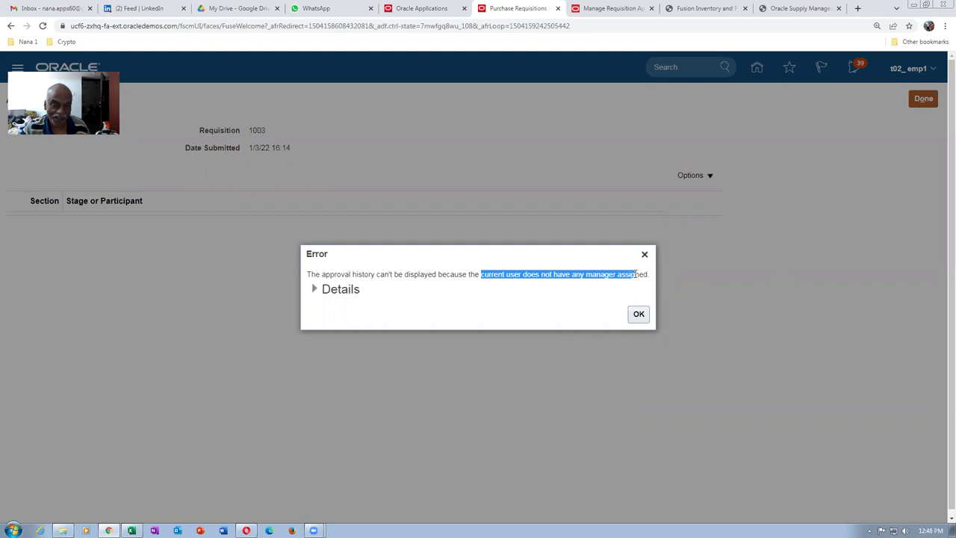
# Return from the approval history to requisition 1003 and open its most recent approval task from the pending notifications
pyautogui.click(631, 315)
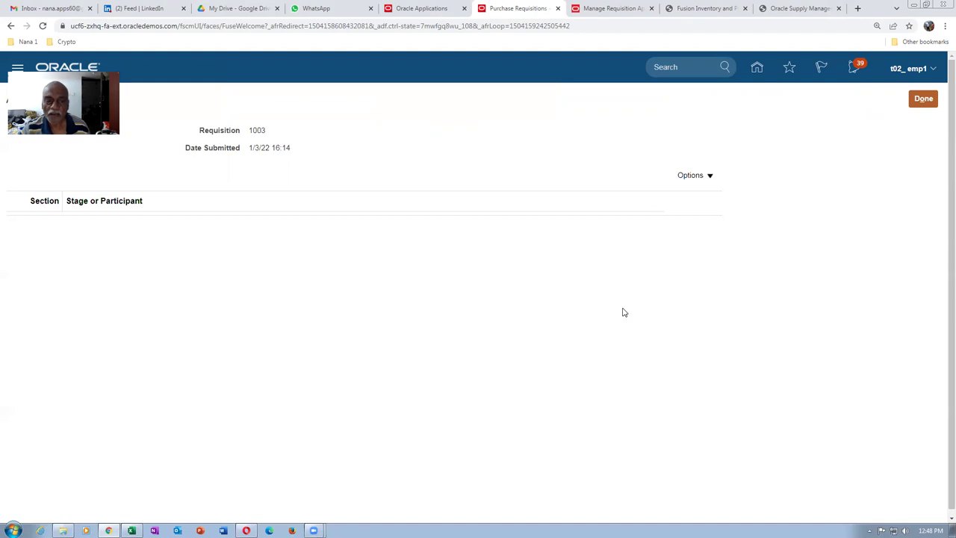
pyautogui.click(917, 101)
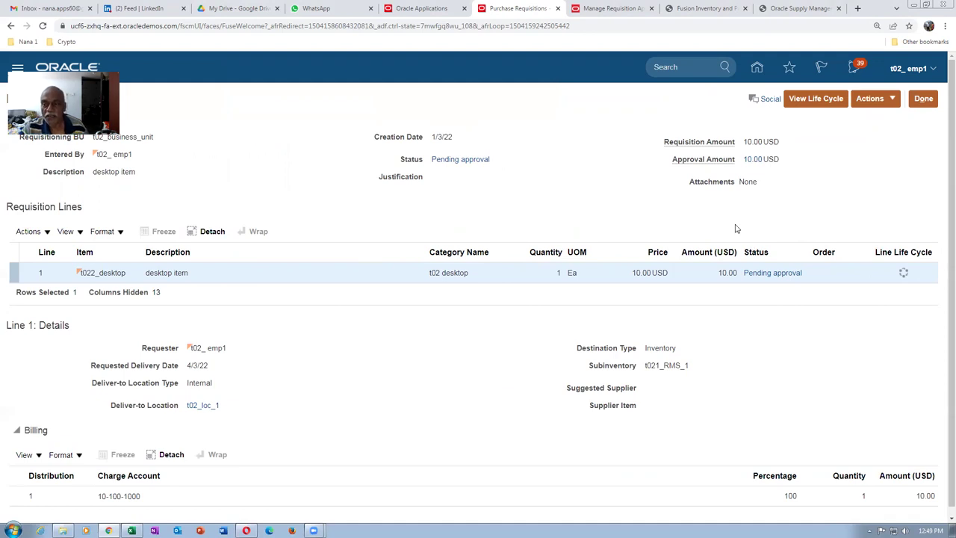
pyautogui.click(853, 68)
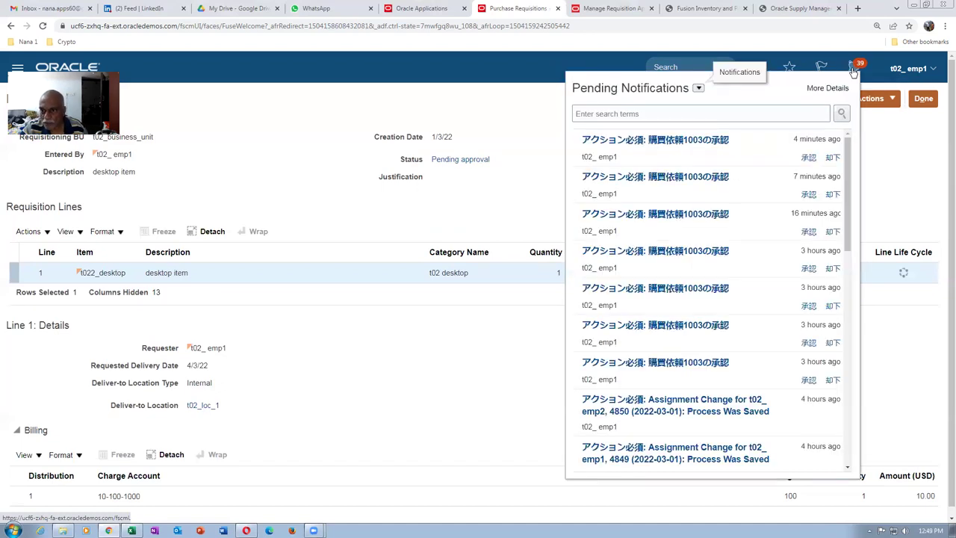
pyautogui.click(663, 142)
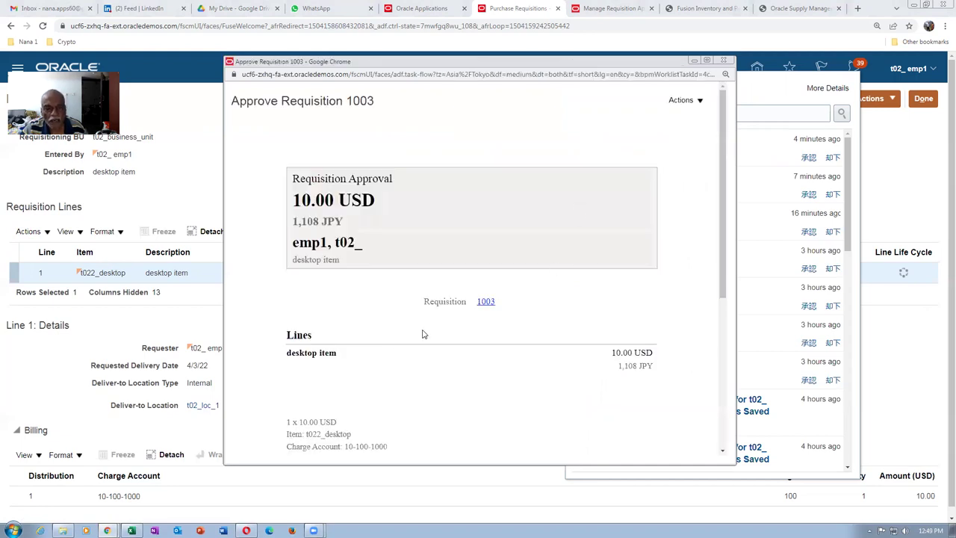
pyautogui.scroll(-3, 417, 333)
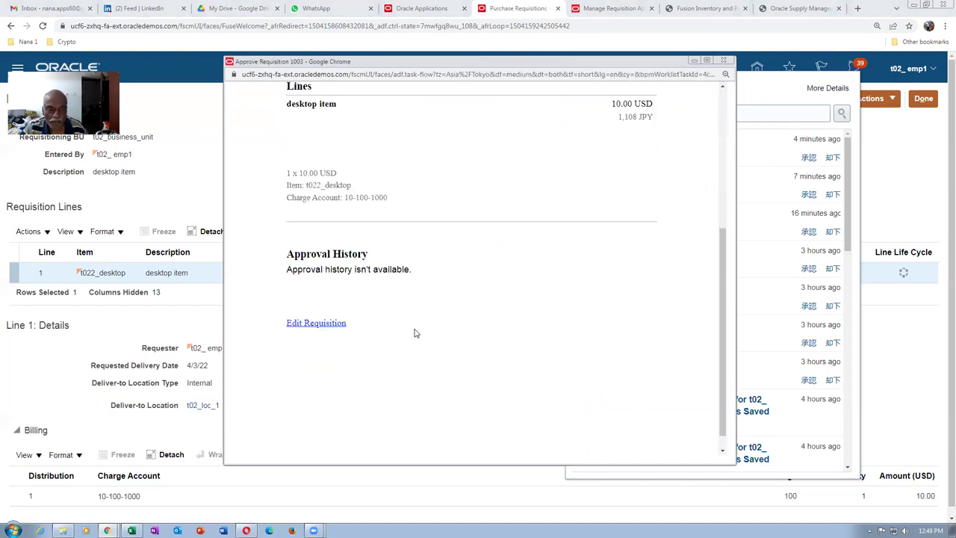
pyautogui.scroll(2, 415, 330)
pyautogui.scroll(1, 415, 329)
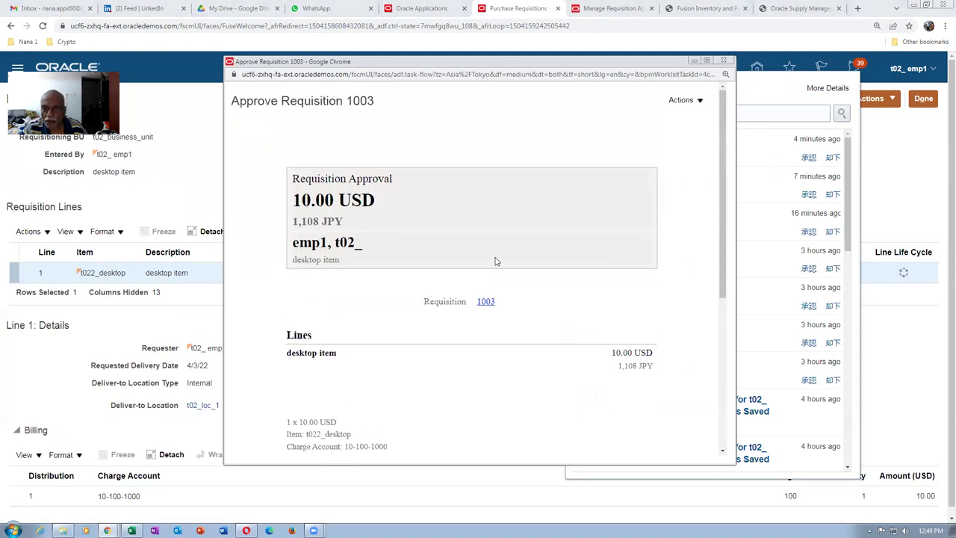
# Withdraw the requisition 1003 approval task and dismiss the pending notifications
pyautogui.click(678, 103)
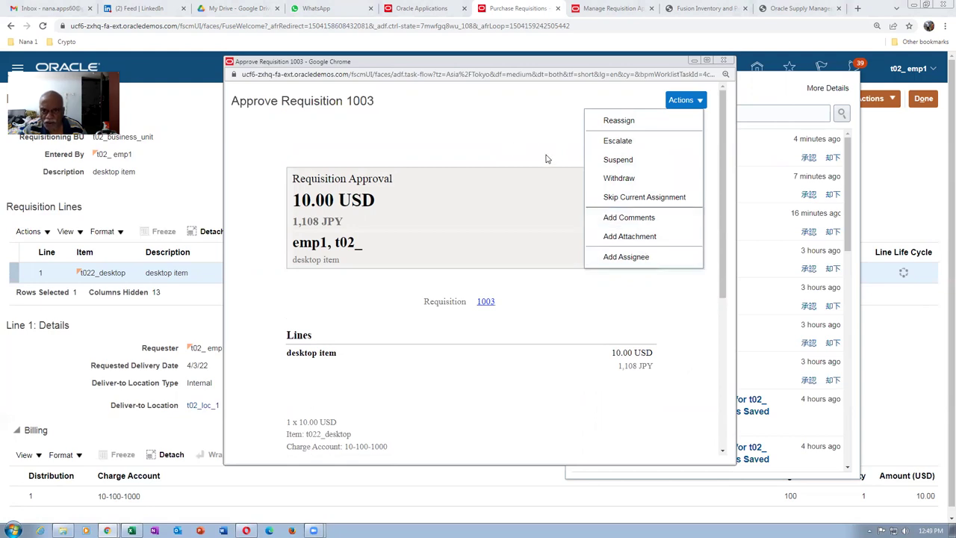
pyautogui.click(619, 179)
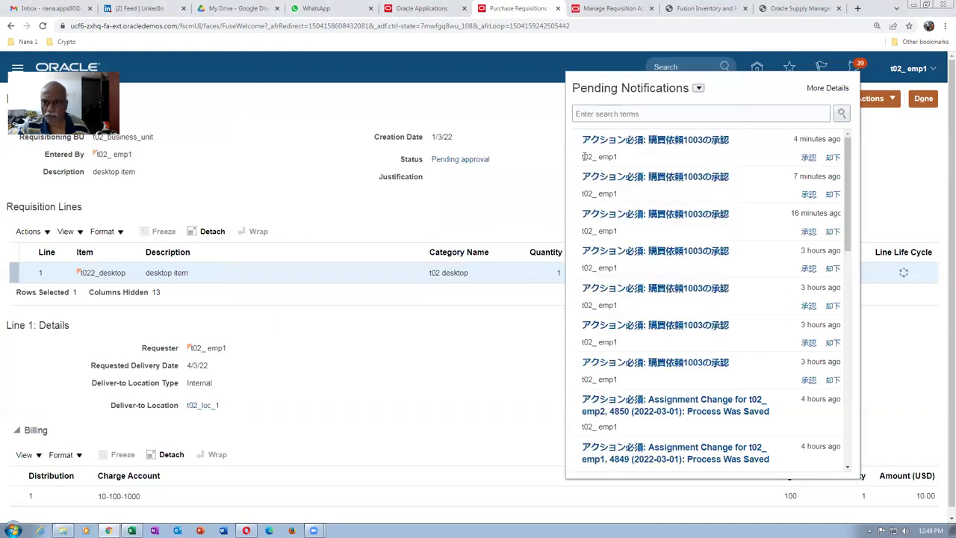
pyautogui.click(900, 191)
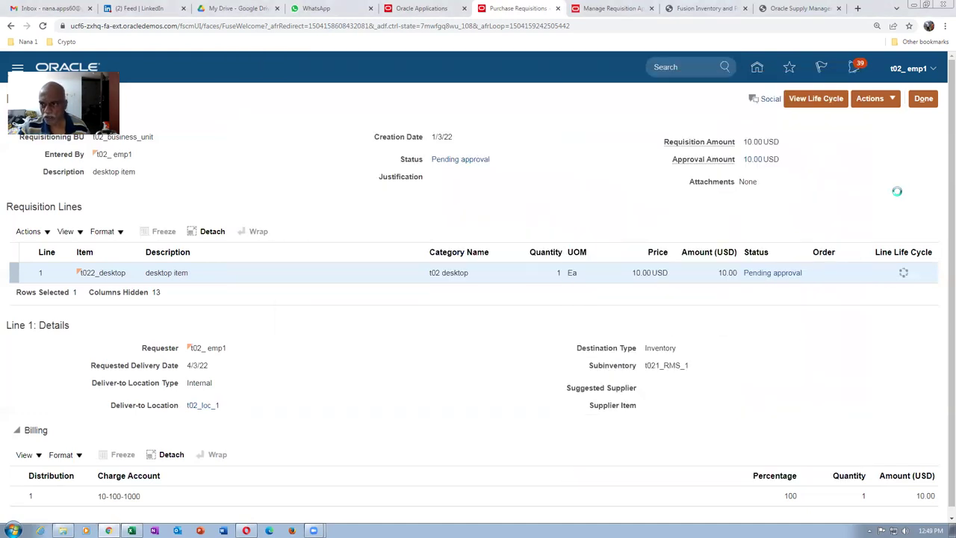
# Check the approval history and participants twice through the desktop item line's approval status, returning to the requisition each time
pyautogui.click(790, 273)
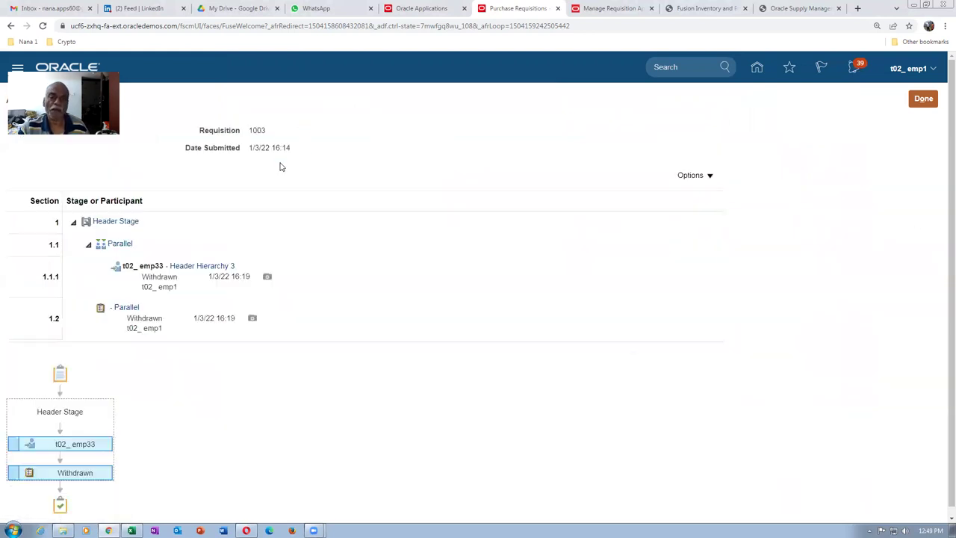
pyautogui.scroll(-1, 276, 192)
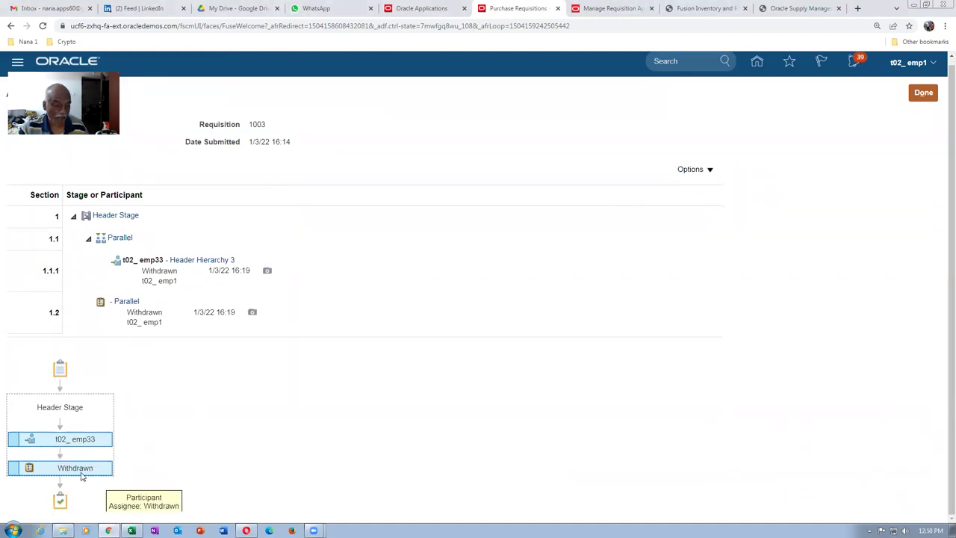
pyautogui.moveTo(86, 440)
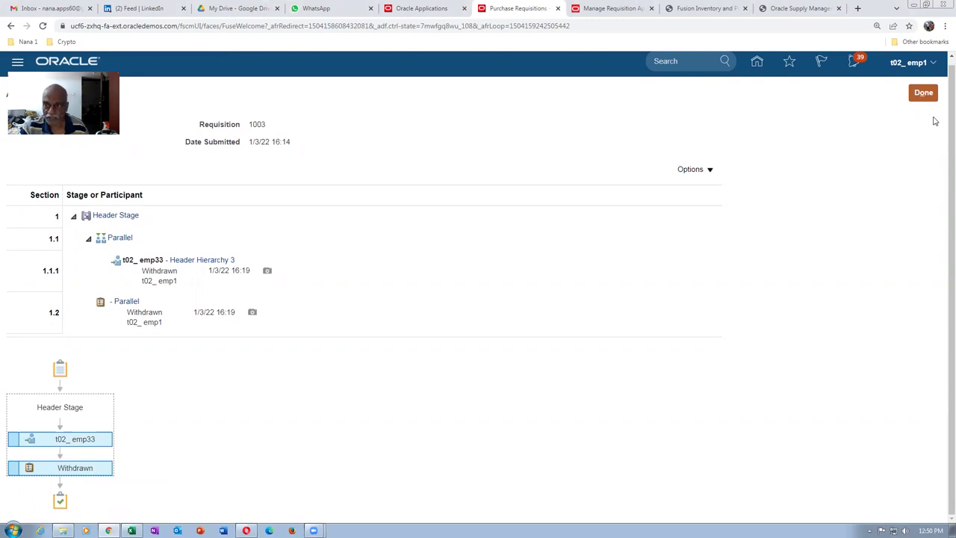
pyautogui.click(923, 92)
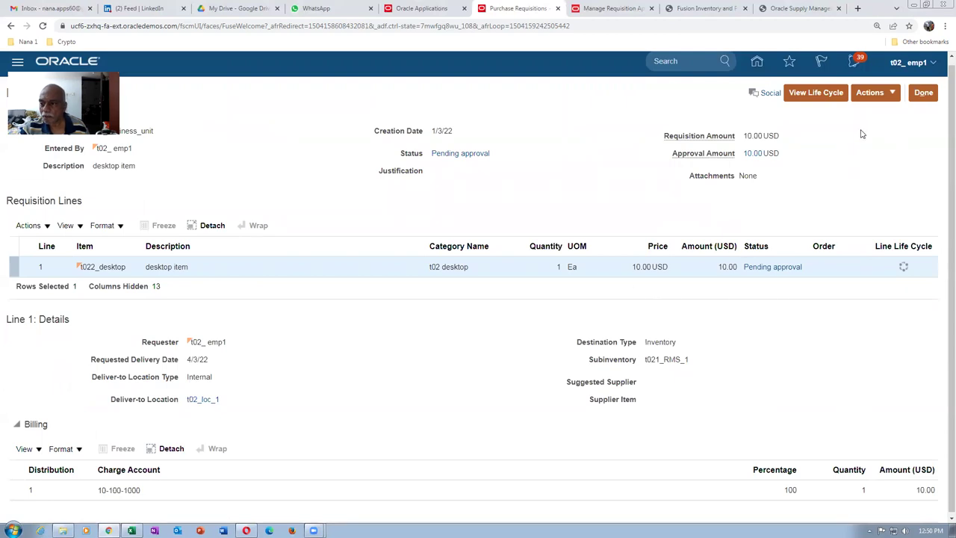
pyautogui.click(791, 269)
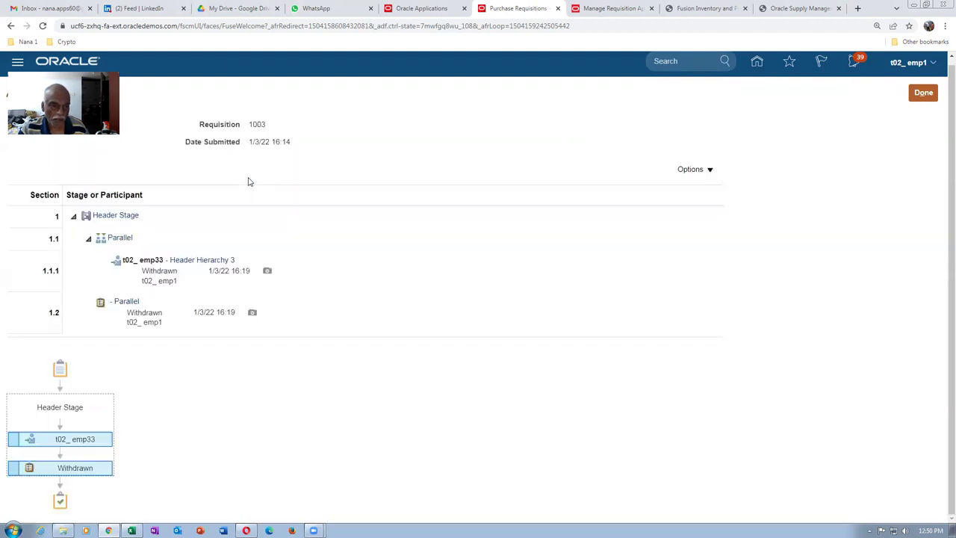
pyautogui.click(924, 93)
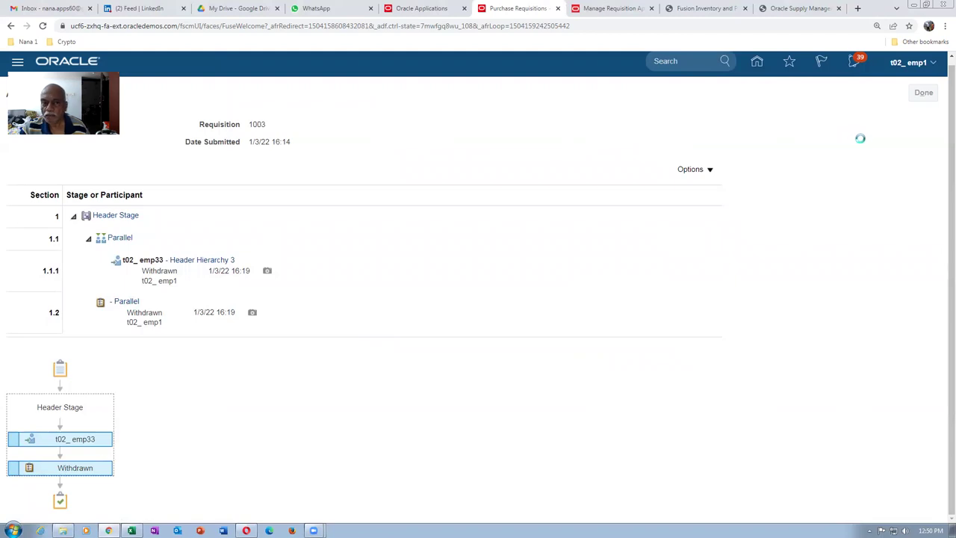
# Try to withdraw and edit requisition 1003, repeating the attempt and reading the message before dismissing it
pyautogui.click(872, 93)
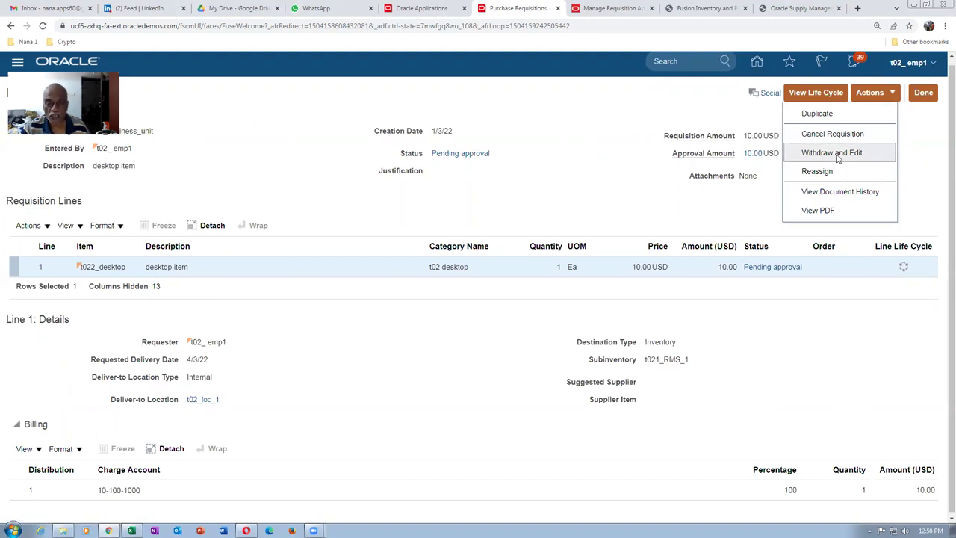
pyautogui.click(568, 181)
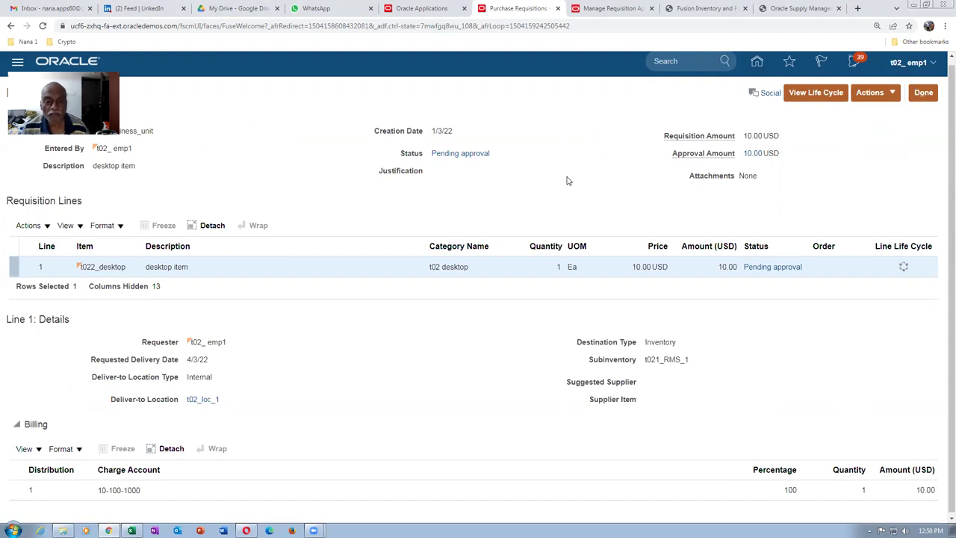
pyautogui.click(869, 93)
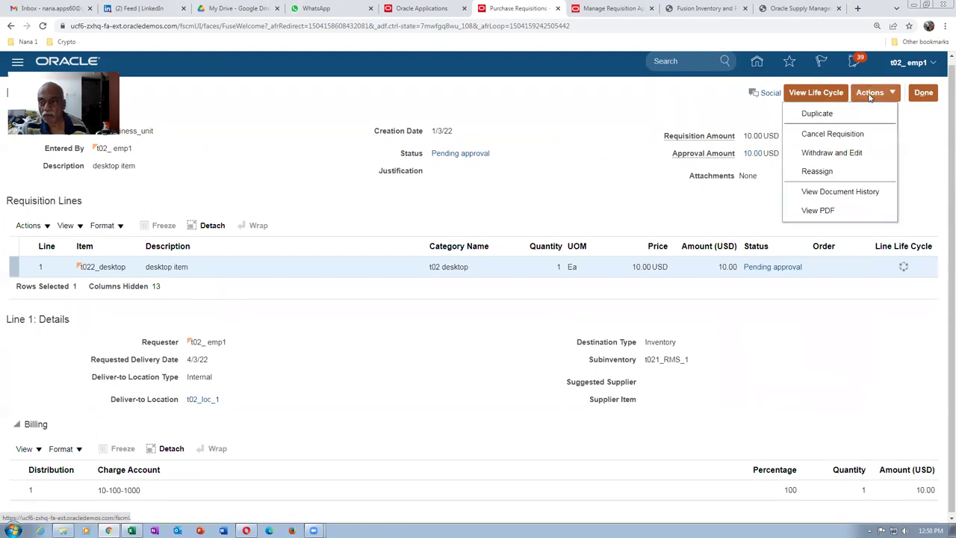
pyautogui.click(849, 153)
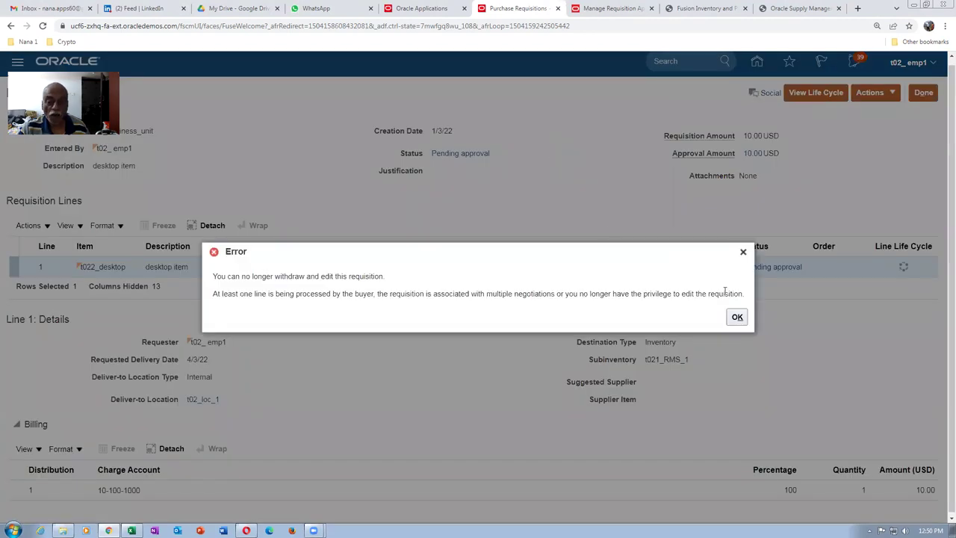
pyautogui.click(737, 316)
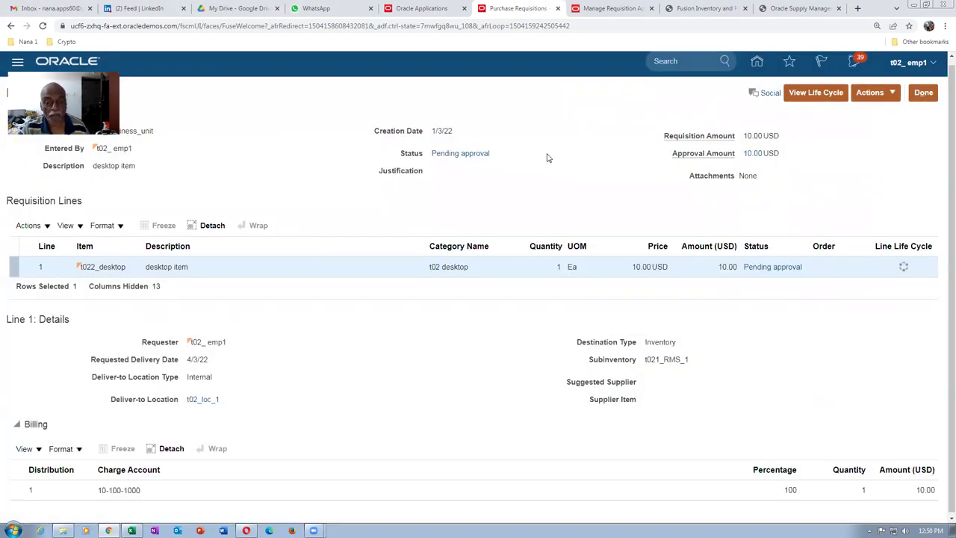
pyautogui.click(870, 95)
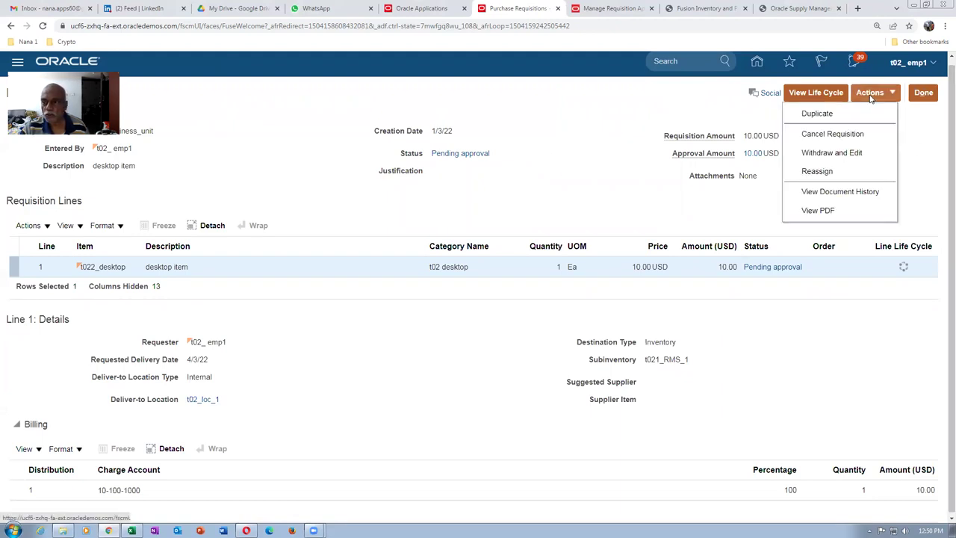
pyautogui.click(840, 153)
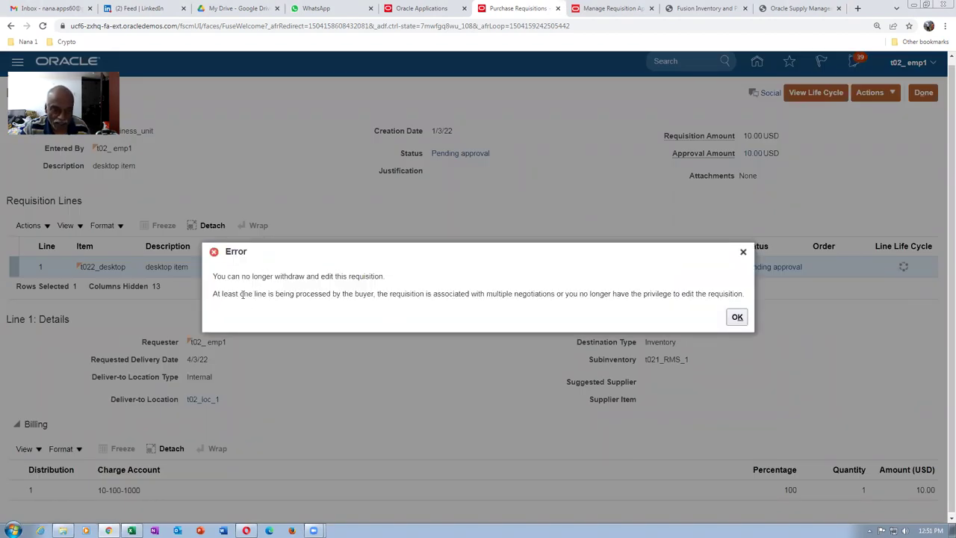
pyautogui.moveTo(245, 294); pyautogui.dragTo(700, 339)
pyautogui.click(737, 316)
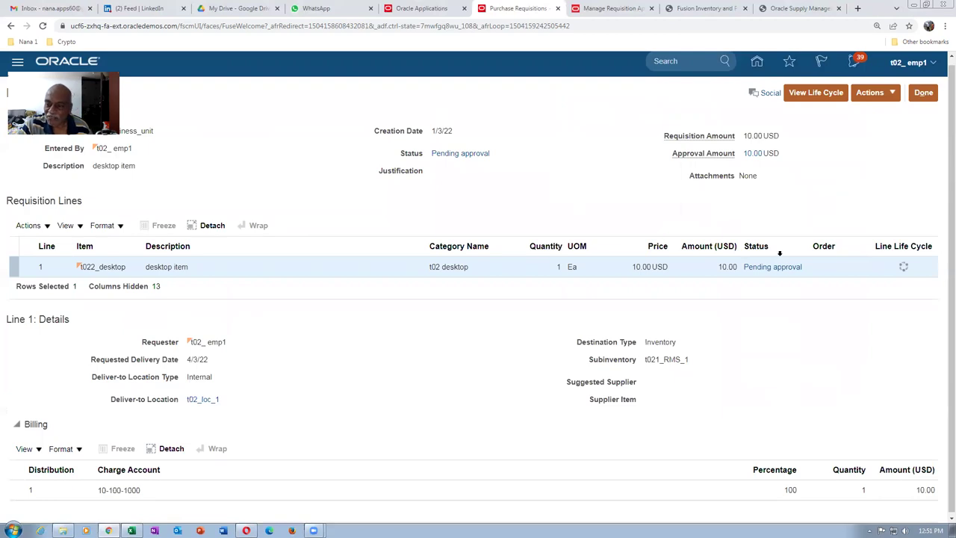
# Recheck the desktop item line's approval status and open requisition 1003 for editing
pyautogui.click(774, 269)
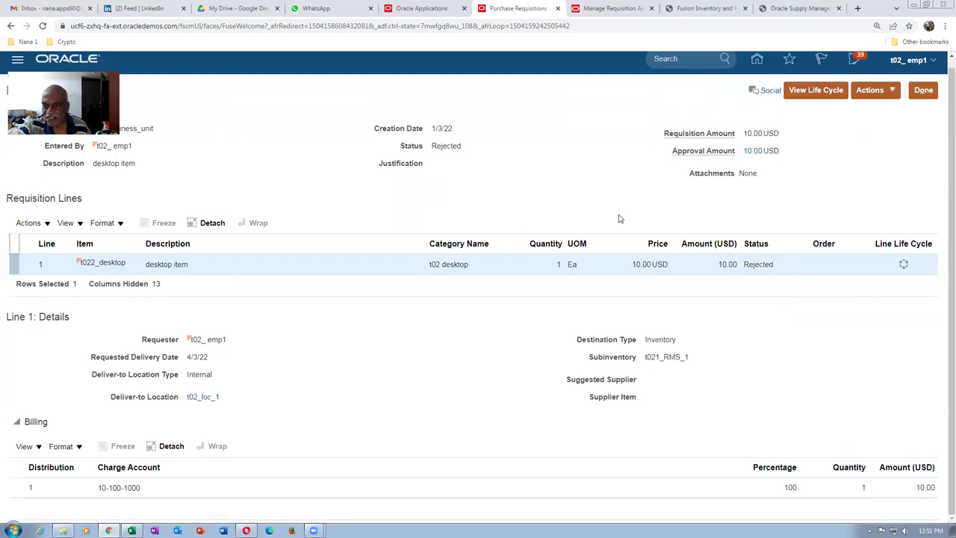
pyautogui.click(864, 90)
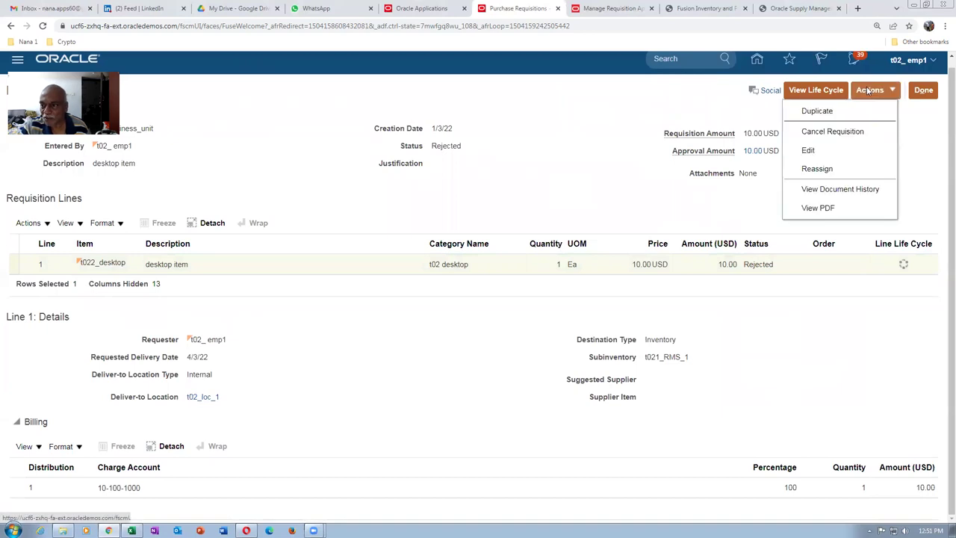
pyautogui.click(825, 150)
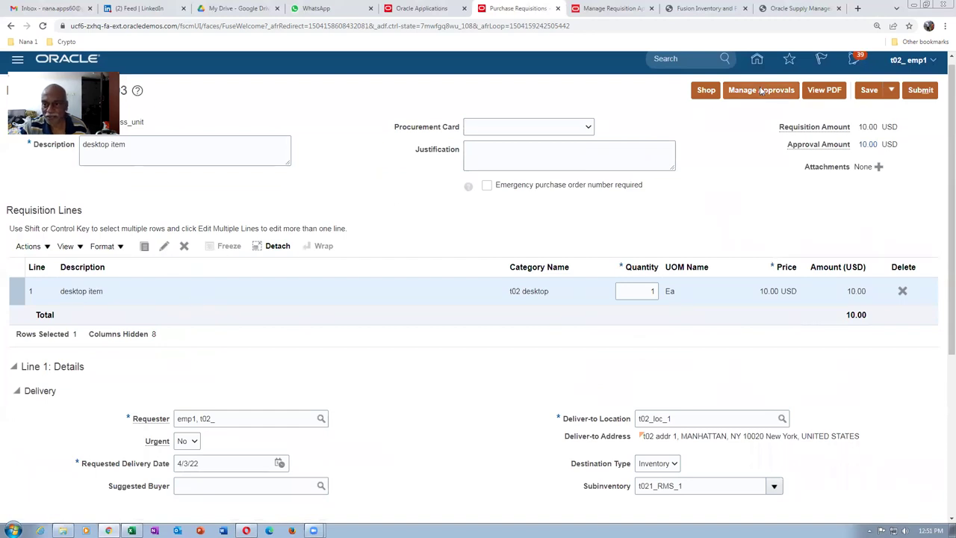
# Review the requisition's approval chain in Manage Approvals, including the assignment reasons for t02_ emp2 and t02_ emp3, and go back
pyautogui.click(761, 89)
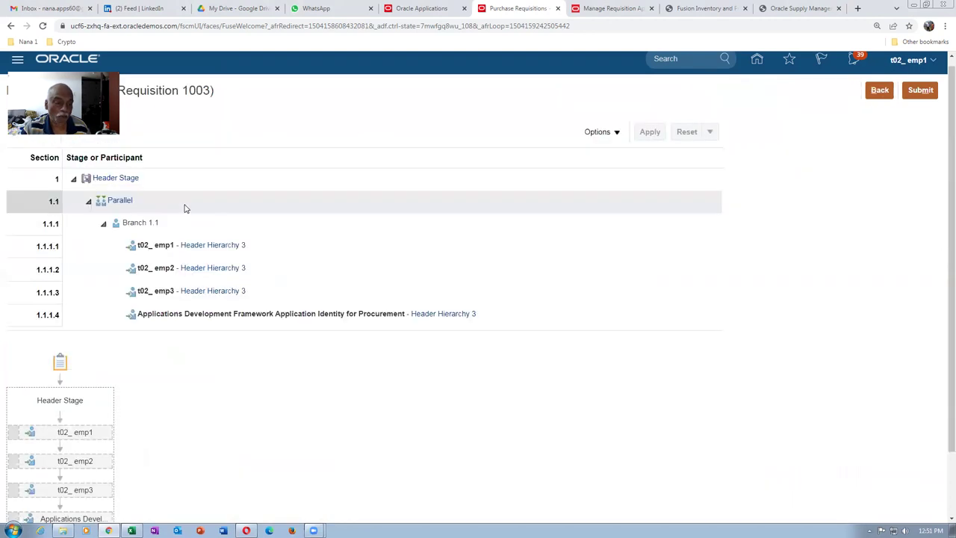
pyautogui.scroll(-1, 184, 206)
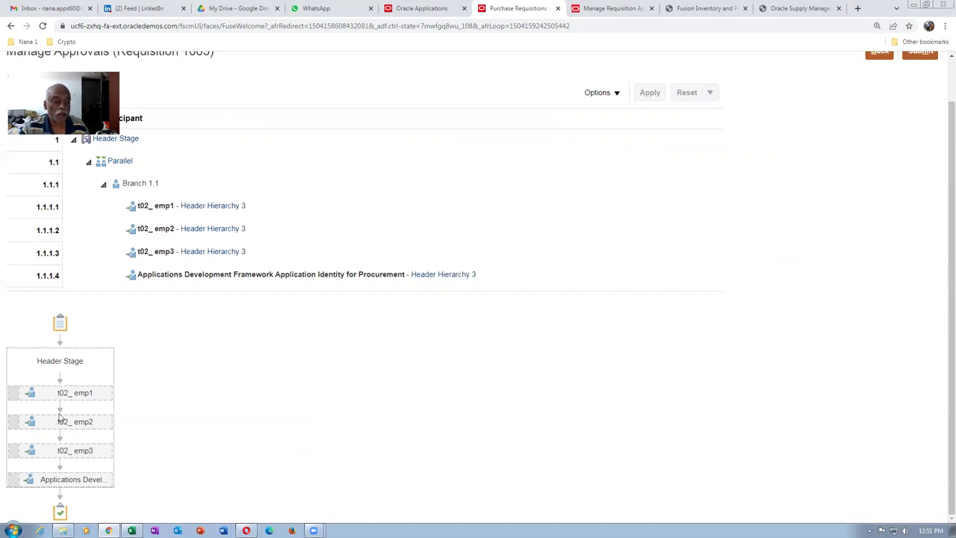
pyautogui.moveTo(70, 421)
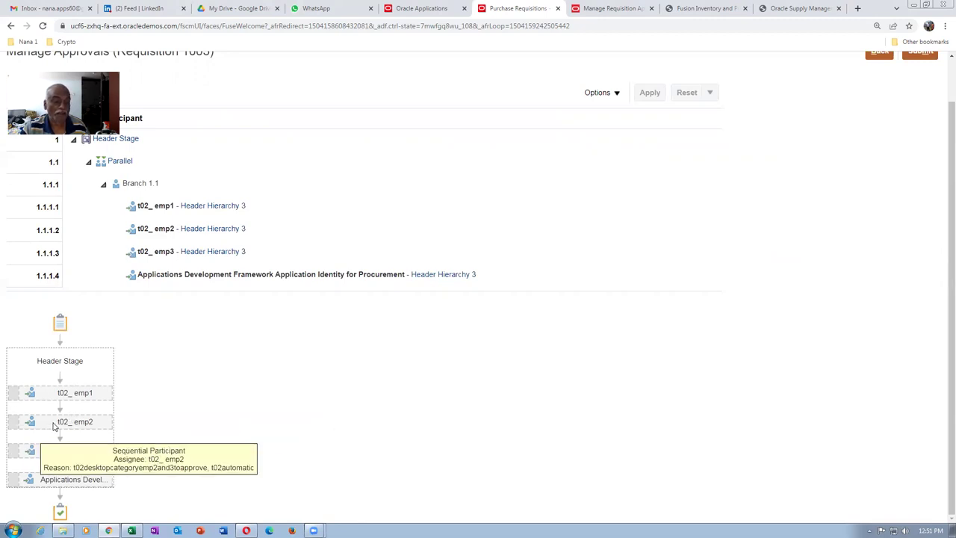
pyautogui.moveTo(60, 454)
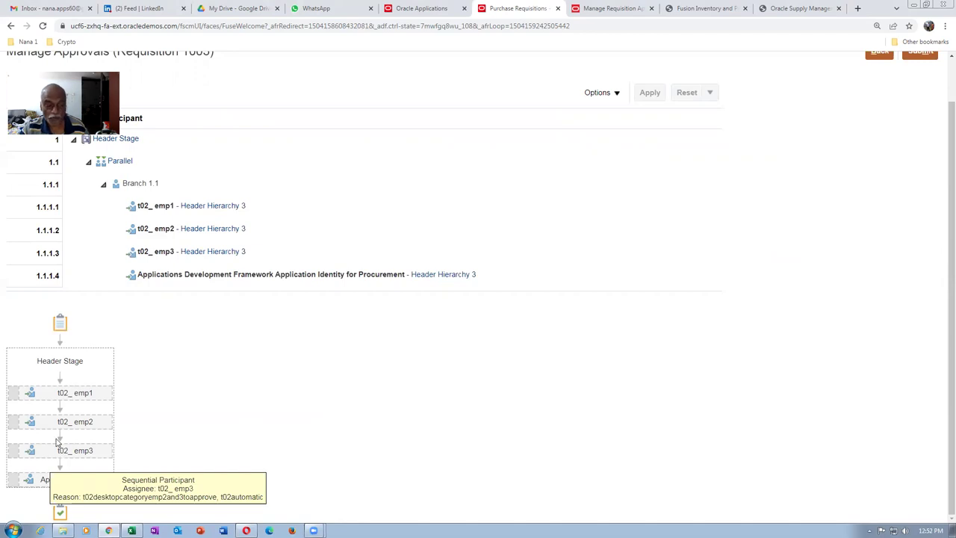
pyautogui.moveTo(46, 383)
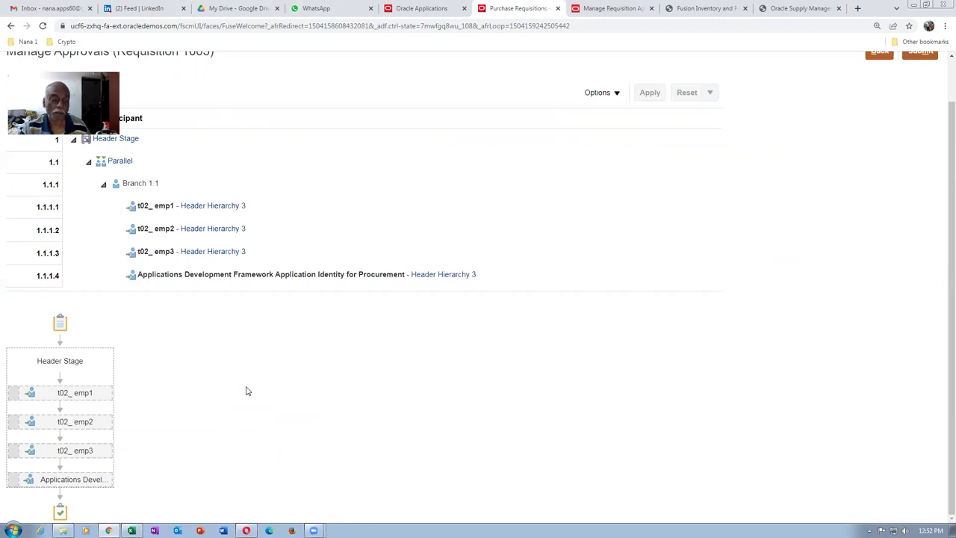
pyautogui.scroll(1, 246, 390)
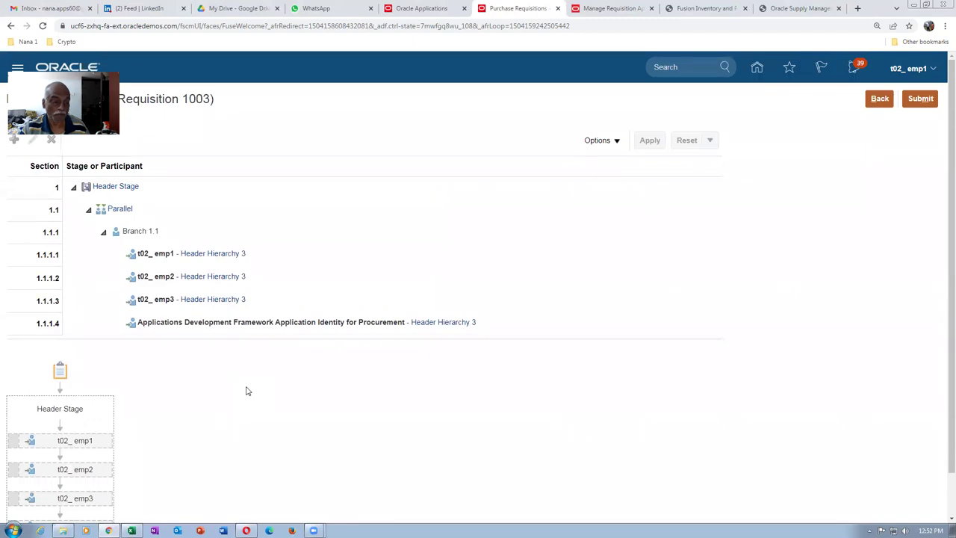
pyautogui.scroll(-1, 245, 391)
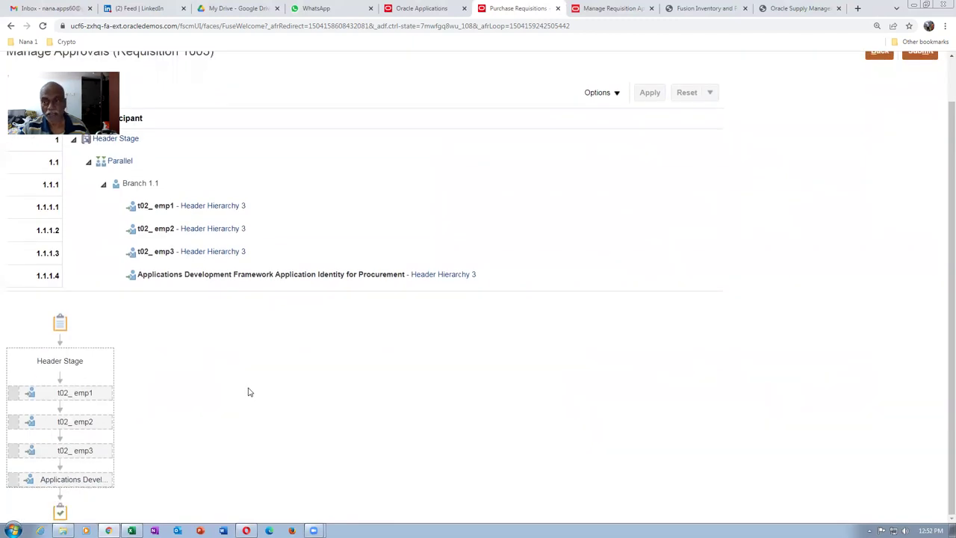
pyautogui.scroll(1, 249, 392)
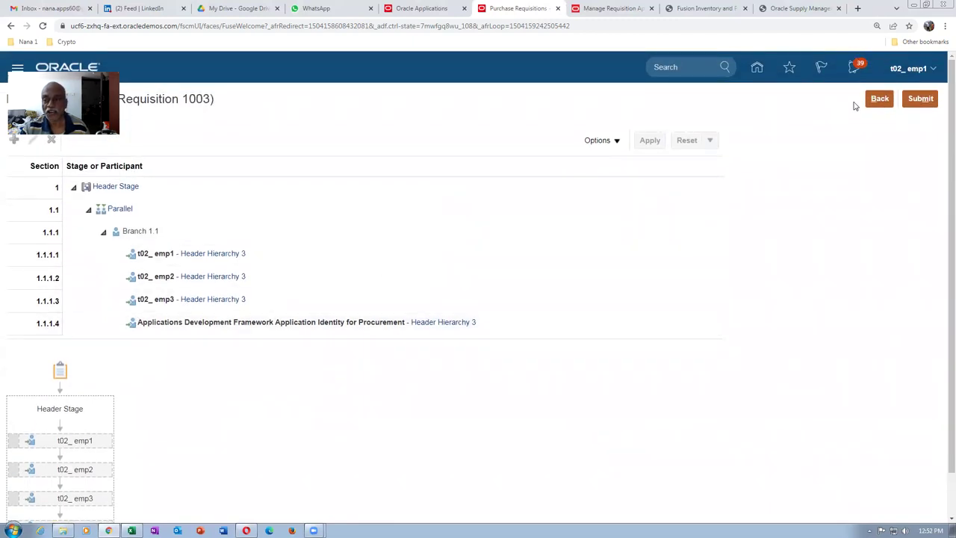
pyautogui.click(879, 99)
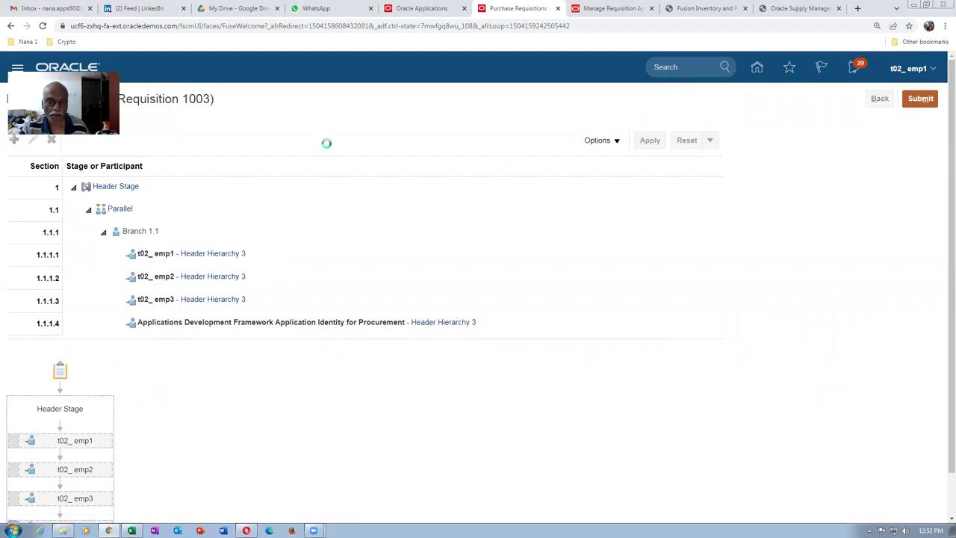